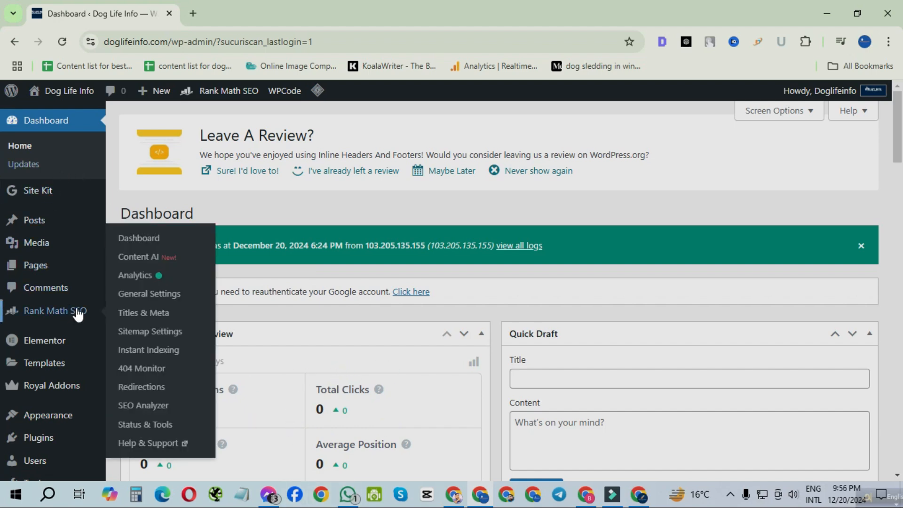
# Step: Open the page for adding new plugins and search the plugin directory for "yoast"
pyautogui.scroll(-3, 71, 310)
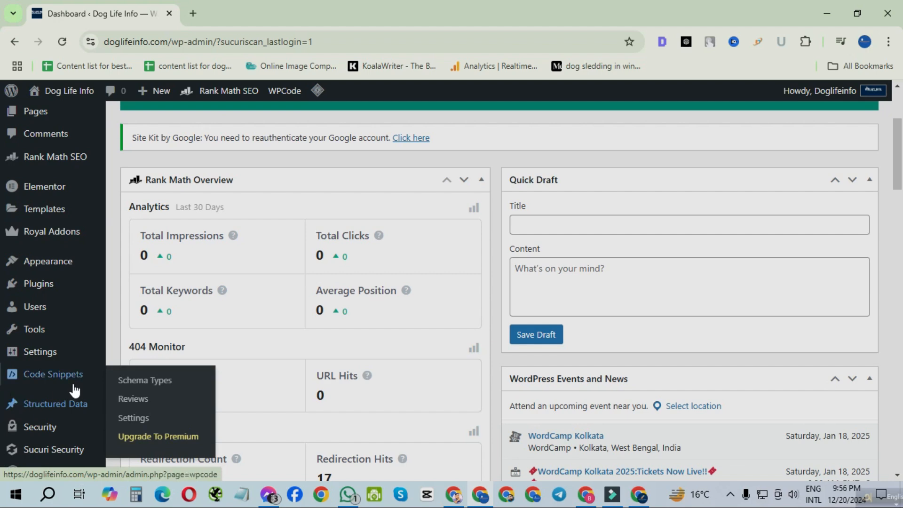
pyautogui.scroll(-6, 58, 394)
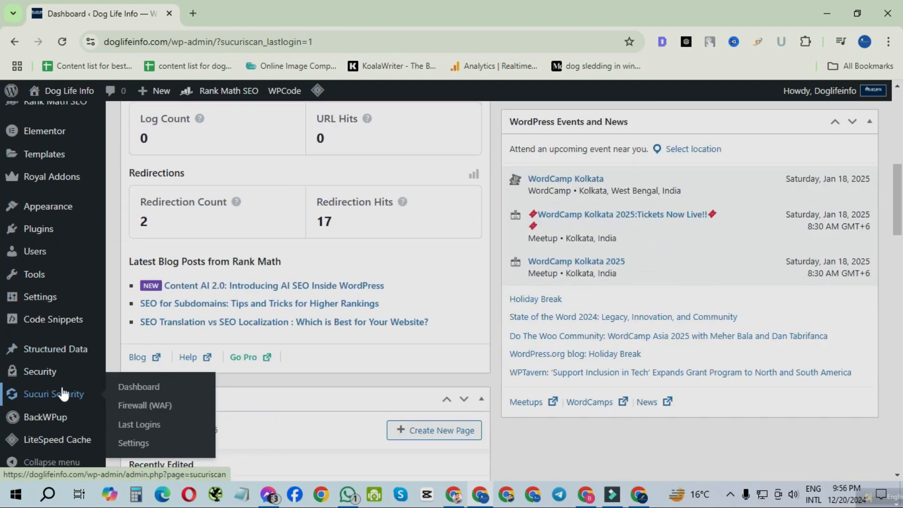
pyautogui.moveTo(45, 233)
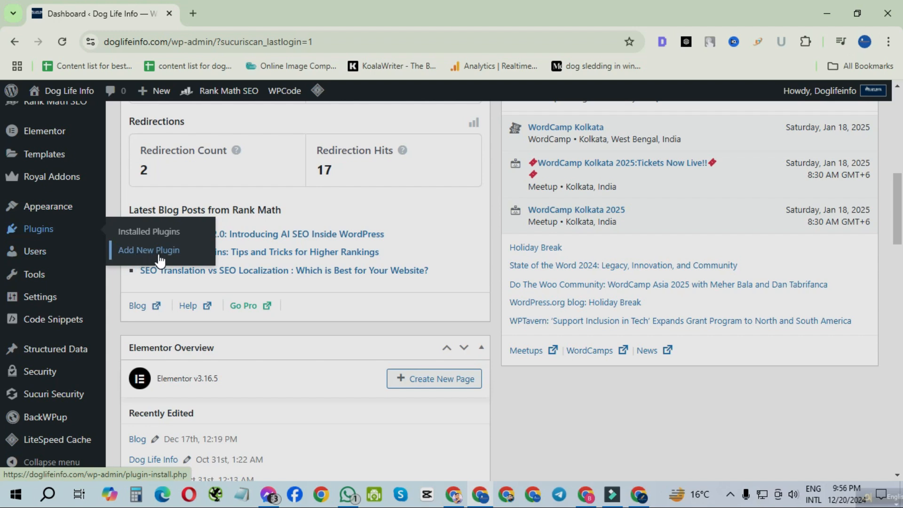
pyautogui.scroll(9, 159, 259)
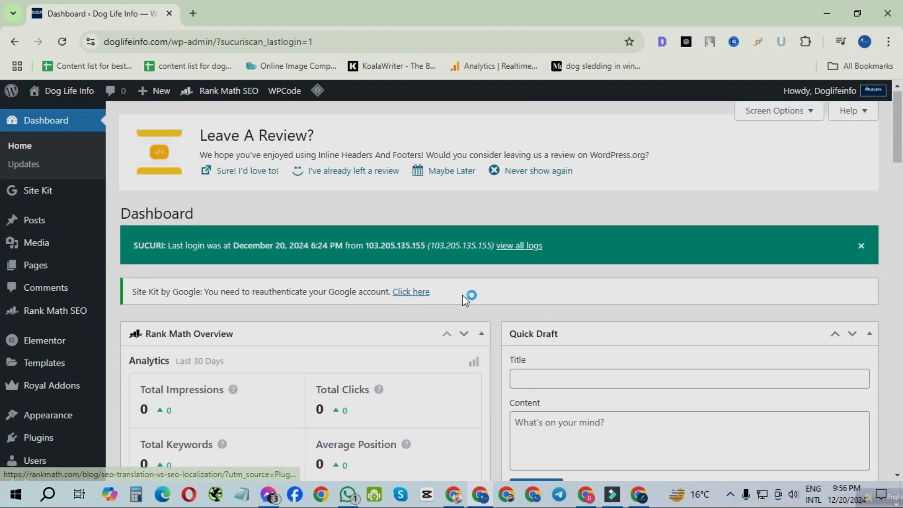
pyautogui.scroll(-3, 49, 141)
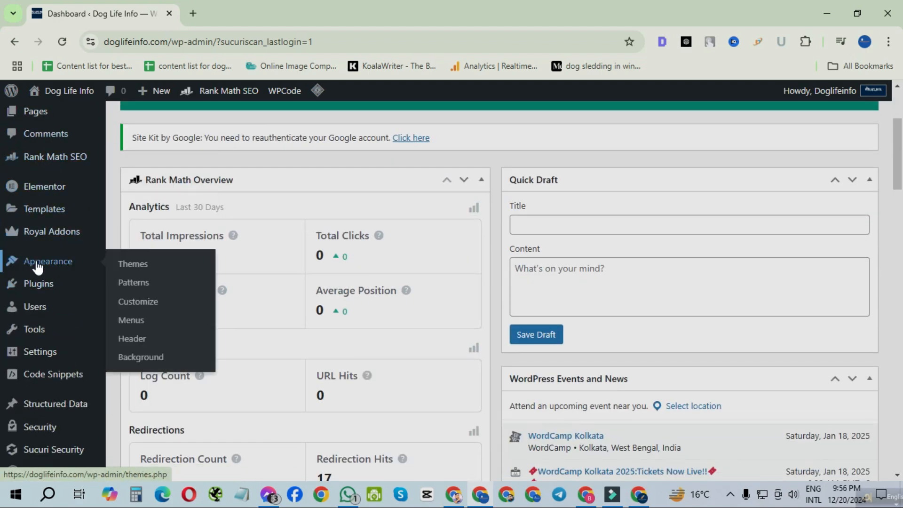
pyautogui.moveTo(71, 309)
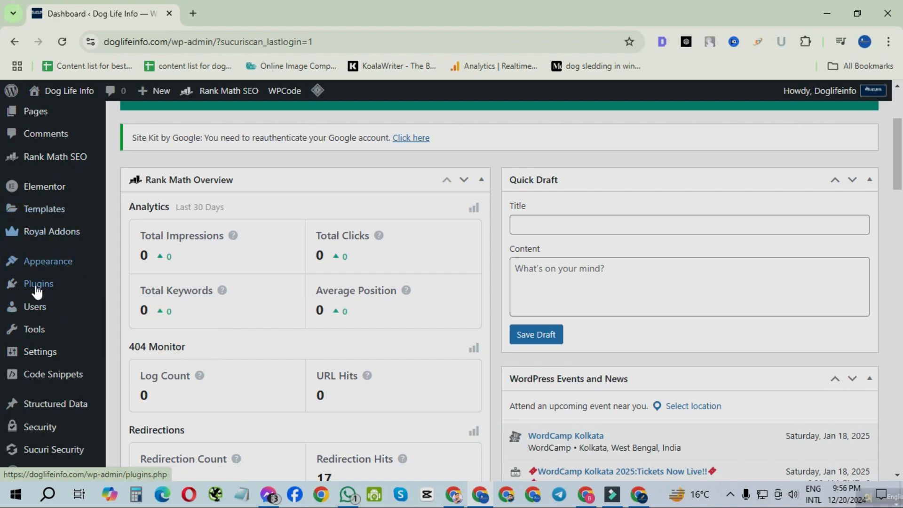
pyautogui.moveTo(41, 286)
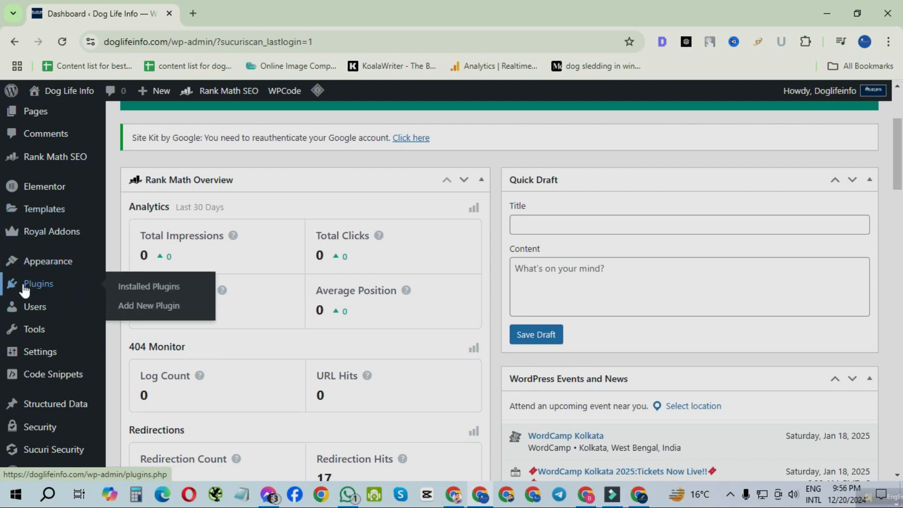
pyautogui.click(157, 308)
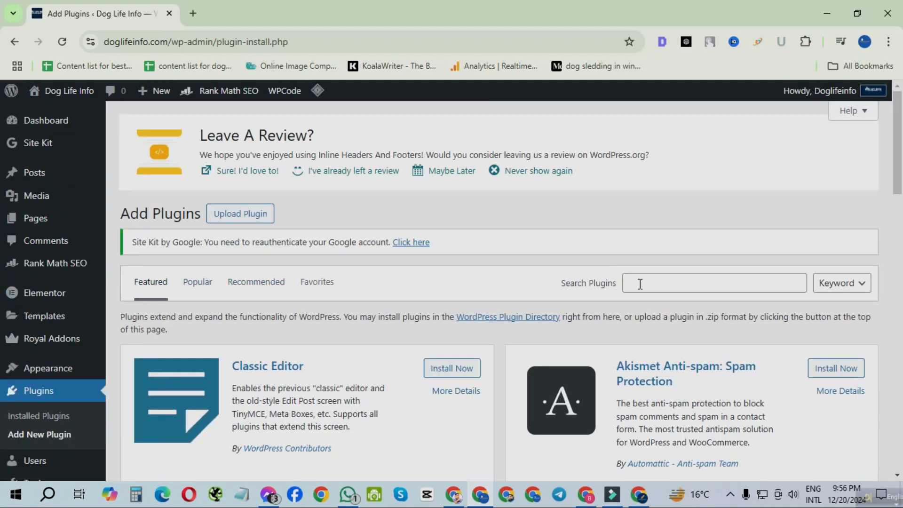
pyautogui.click(657, 282)
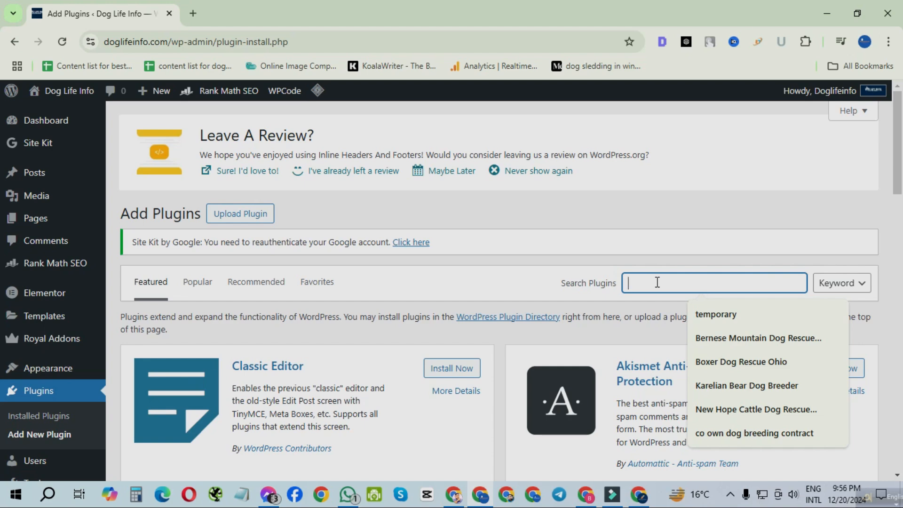
pyautogui.write('yoast')
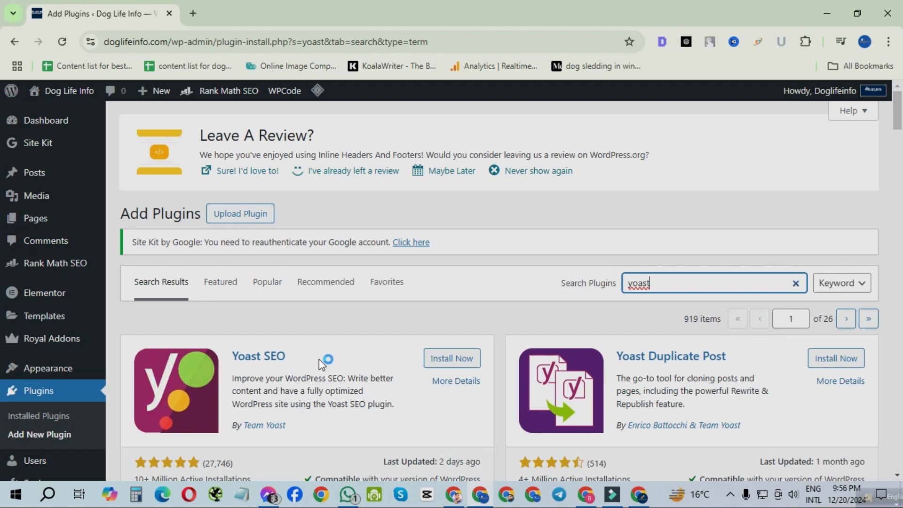
# Step: Install and activate the Yoast SEO plugin from the search results
pyautogui.scroll(-3, 320, 359)
pyautogui.click(447, 206)
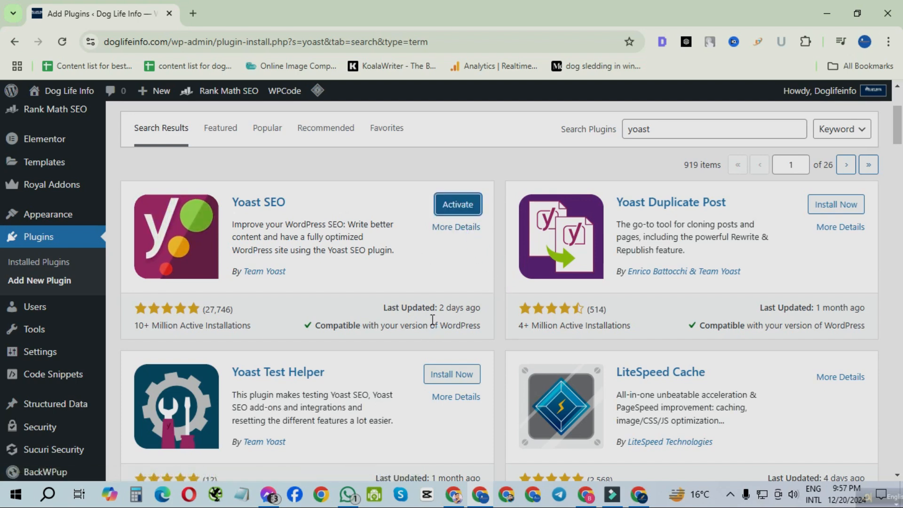
pyautogui.click(464, 207)
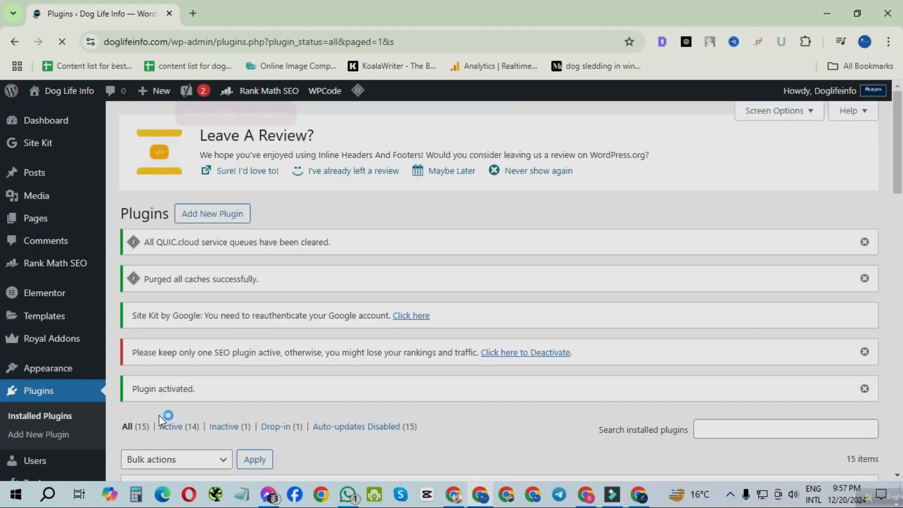
# Step: Open the list of installed plugins and look through it for the Yoast SEO entry
pyautogui.scroll(-3, 118, 344)
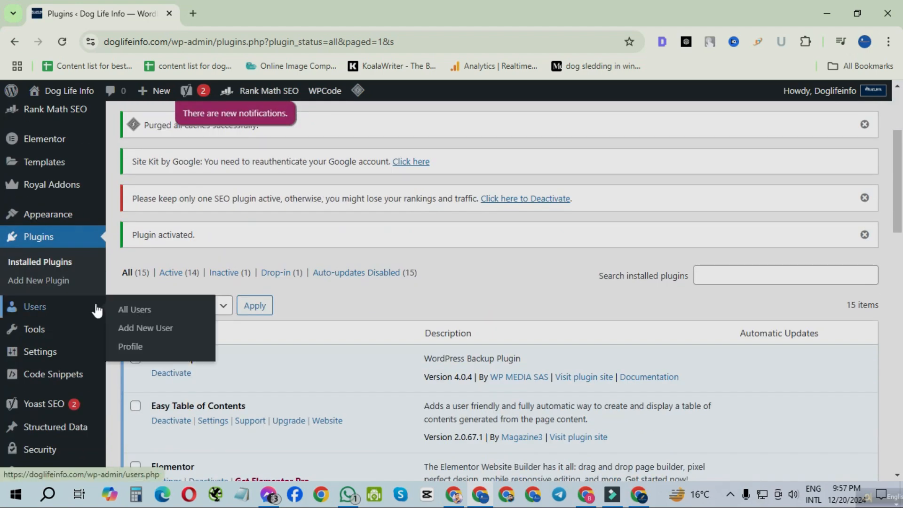
pyautogui.click(41, 265)
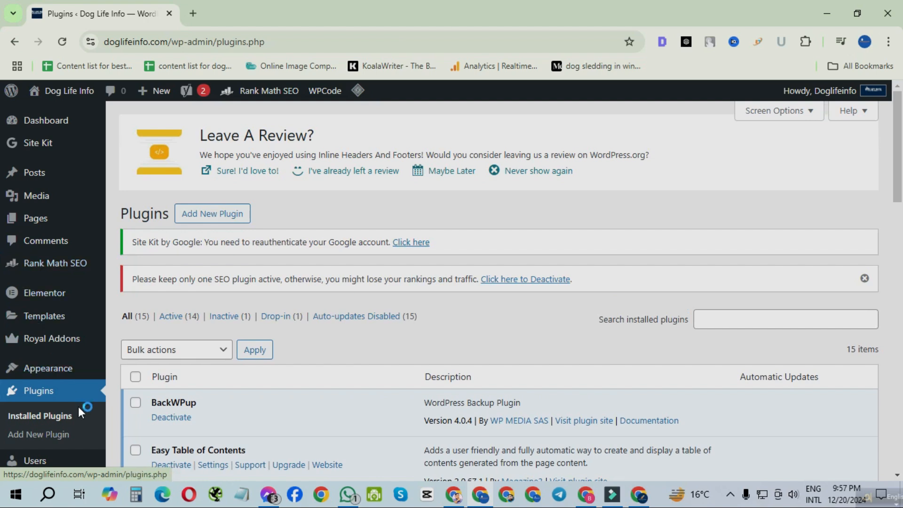
pyautogui.scroll(-3, 424, 225)
pyautogui.scroll(-3, 335, 267)
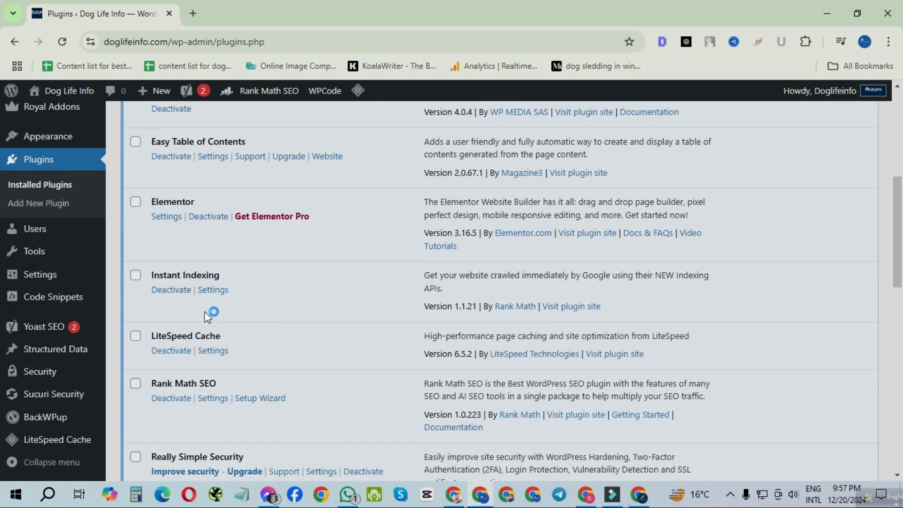
pyautogui.scroll(-3, 205, 313)
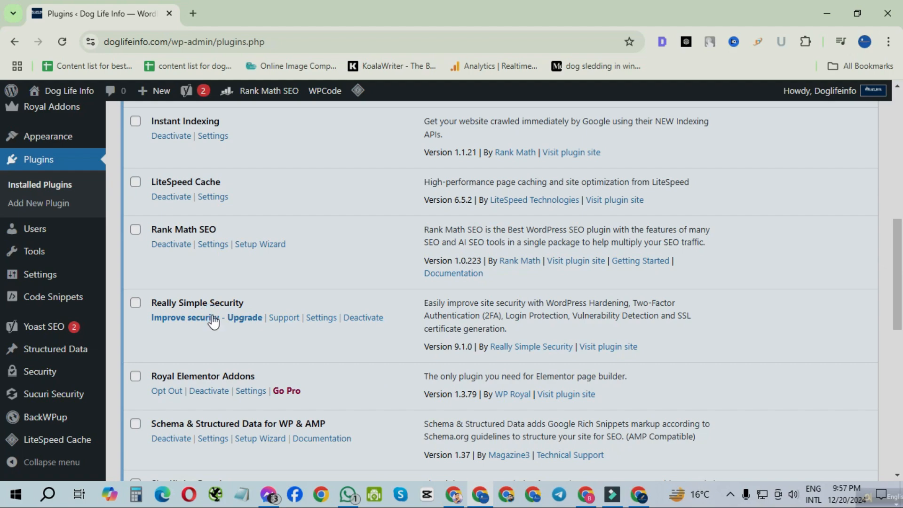
pyautogui.scroll(-3, 212, 320)
pyautogui.scroll(-7, 214, 317)
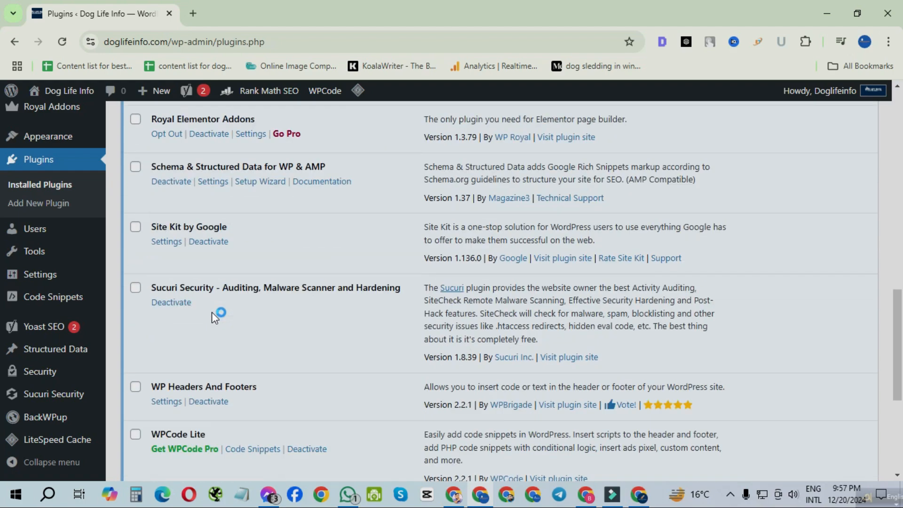
pyautogui.scroll(-1, 212, 314)
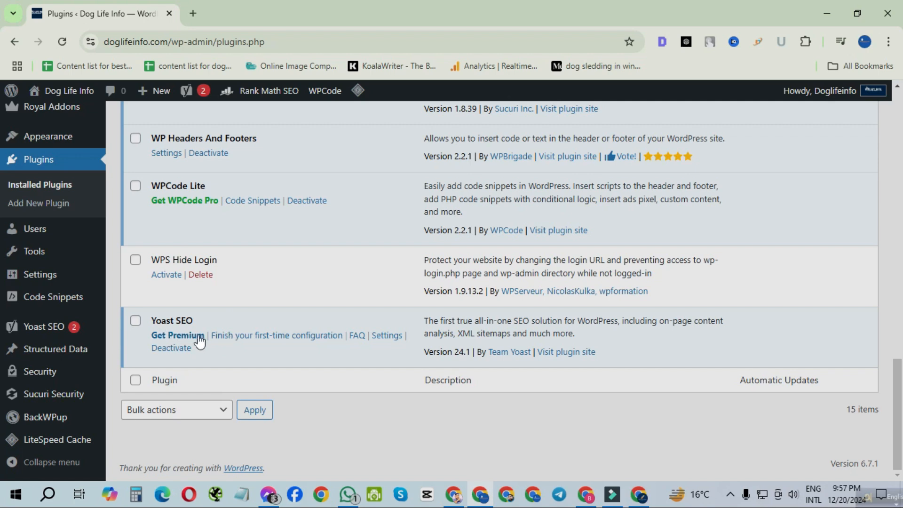
pyautogui.scroll(15, 200, 336)
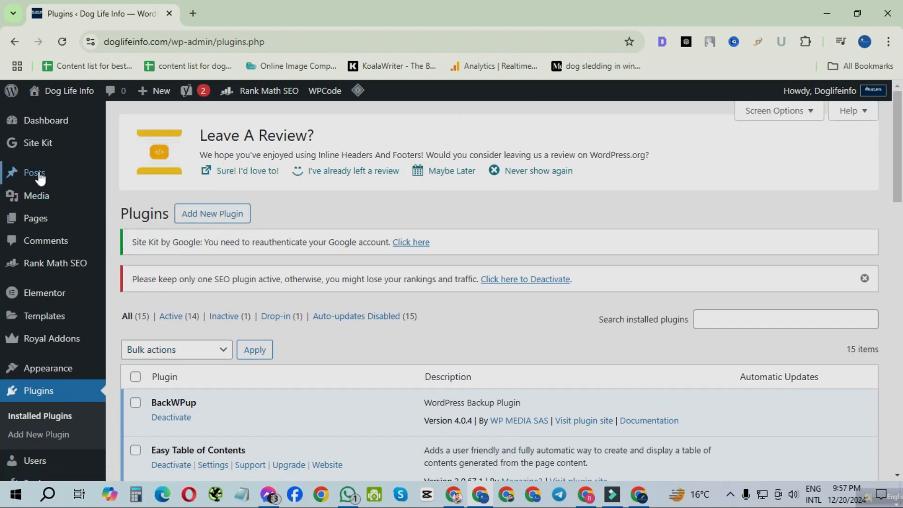
# Step: Open the list of all posts and bring the first post's row into view
pyautogui.moveTo(40, 179)
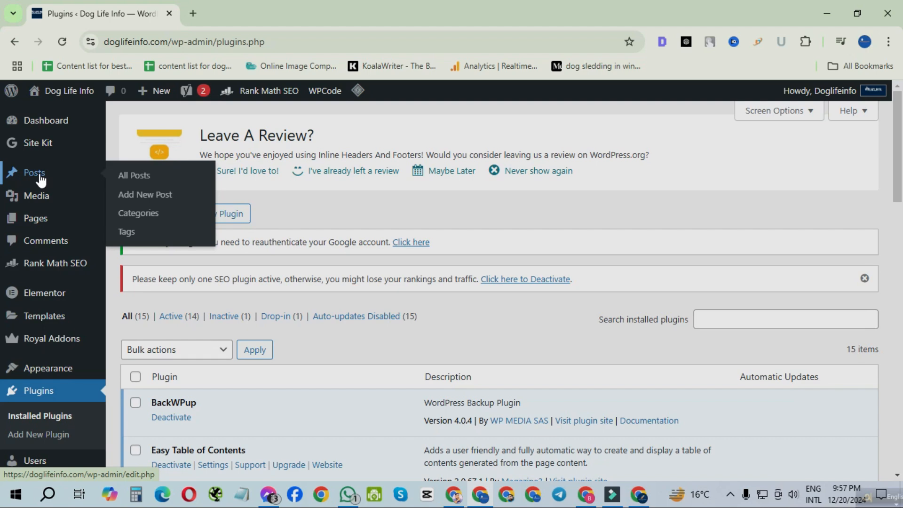
pyautogui.click(144, 179)
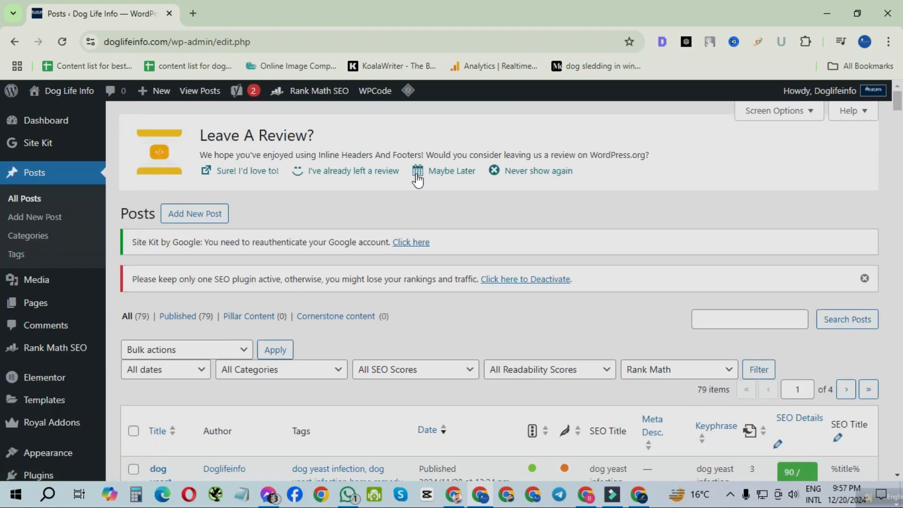
pyautogui.scroll(-3, 701, 176)
pyautogui.scroll(-2, 363, 288)
pyautogui.scroll(3, 362, 288)
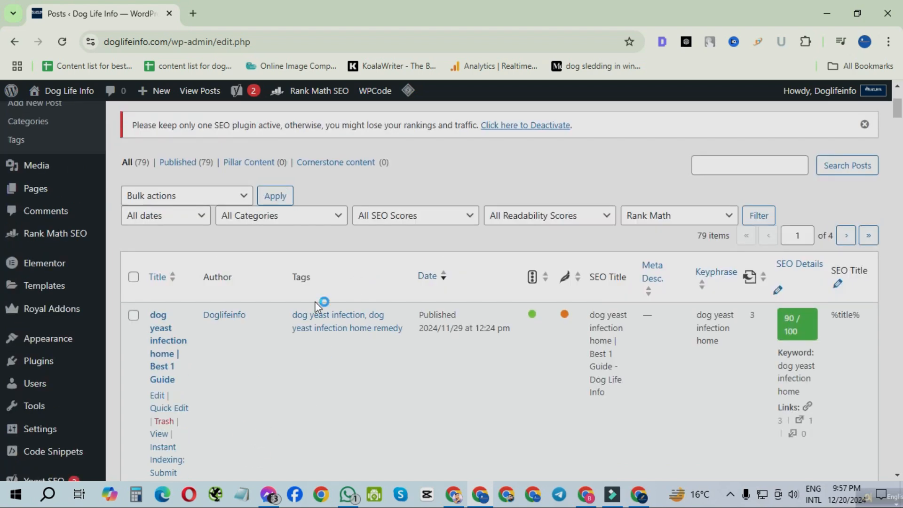
pyautogui.moveTo(240, 95)
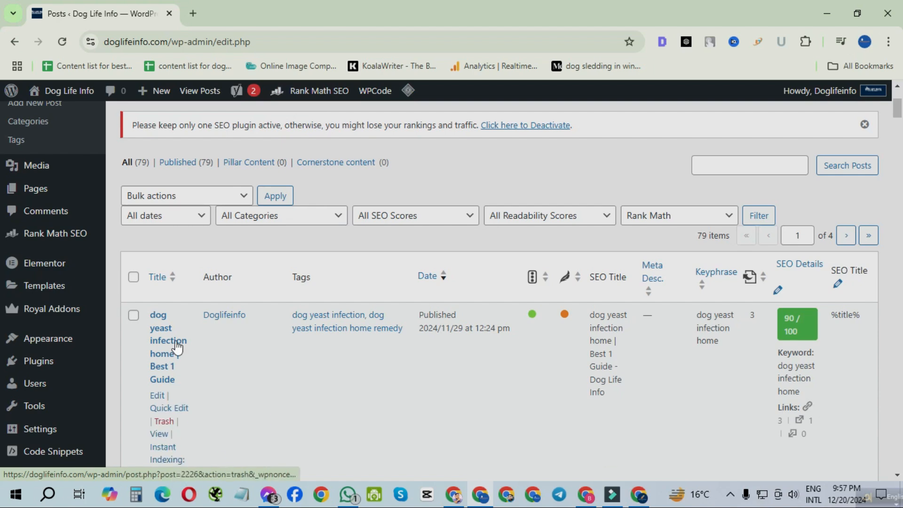
# Step: Open the post "dog yeast infection home | Best 1 Guide" for editing in a new browser tab and switch to it
pyautogui.rightClick(160, 330)
pyautogui.click(202, 174)
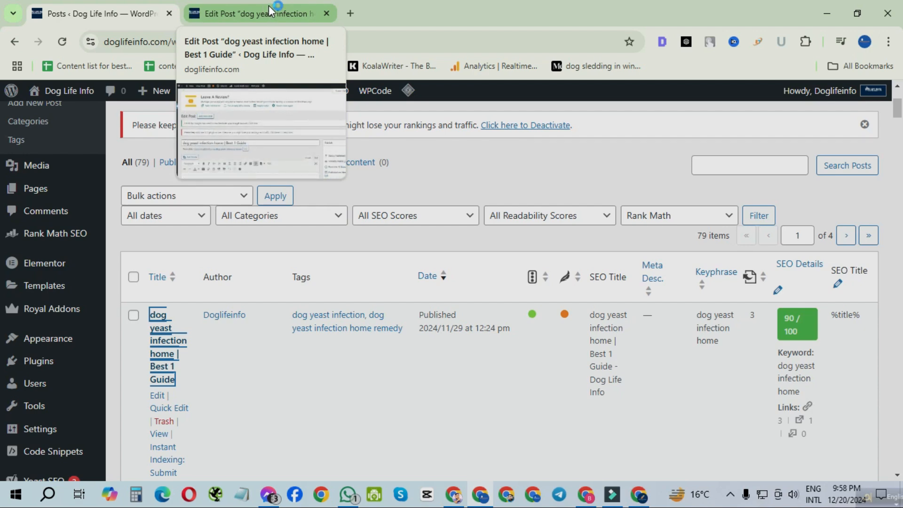
pyautogui.click(269, 6)
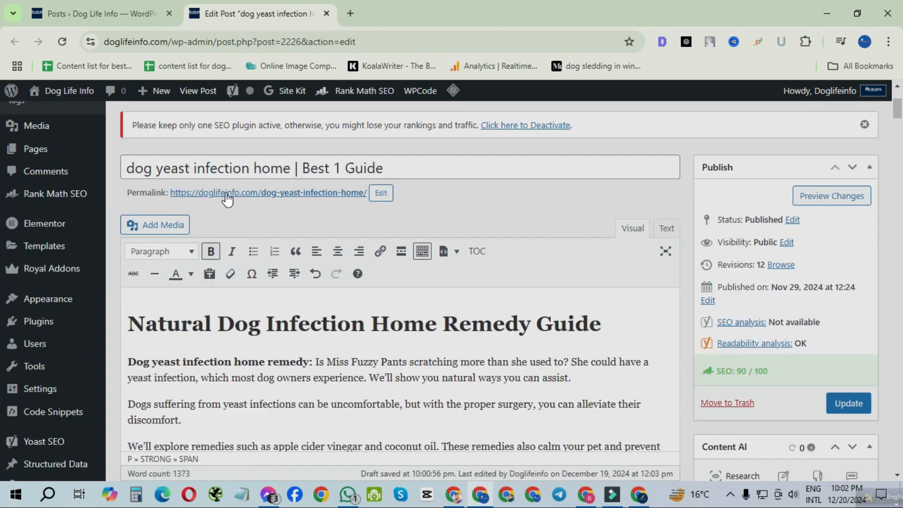
# Step: Copy the phrase "dog yeast infection home" from the post title
pyautogui.moveTo(229, 96)
pyautogui.scroll(-15, 438, 350)
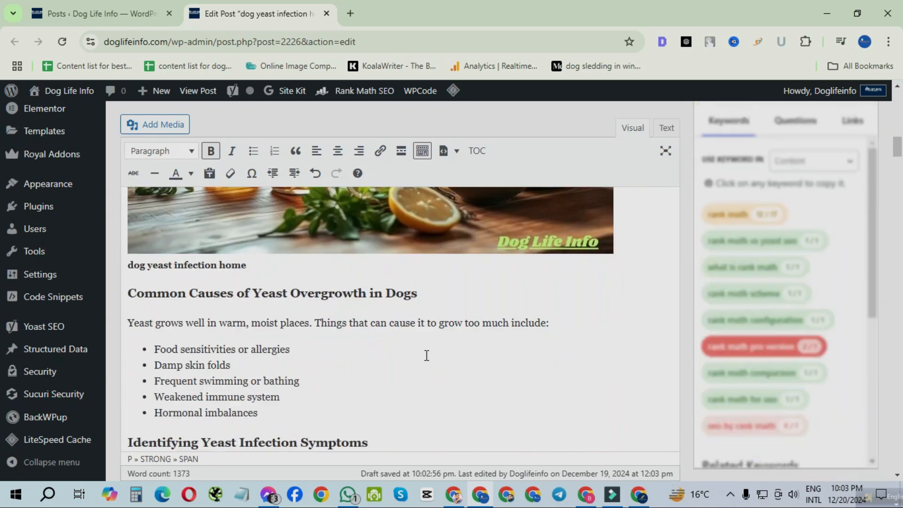
pyautogui.scroll(-20, 422, 357)
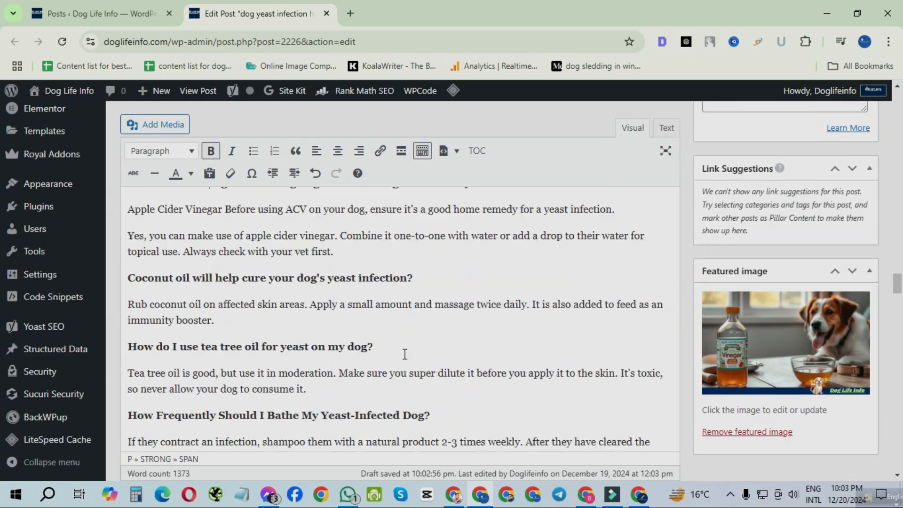
pyautogui.scroll(15, 402, 351)
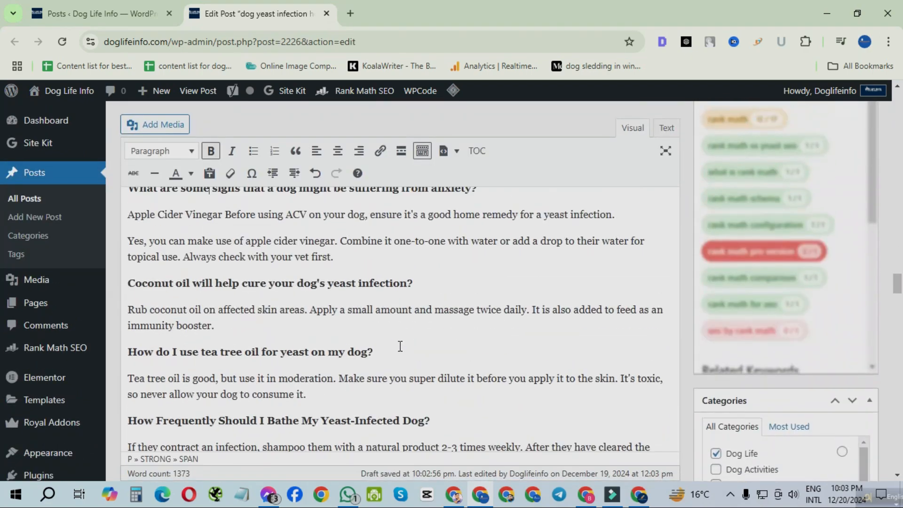
pyautogui.scroll(10, 394, 338)
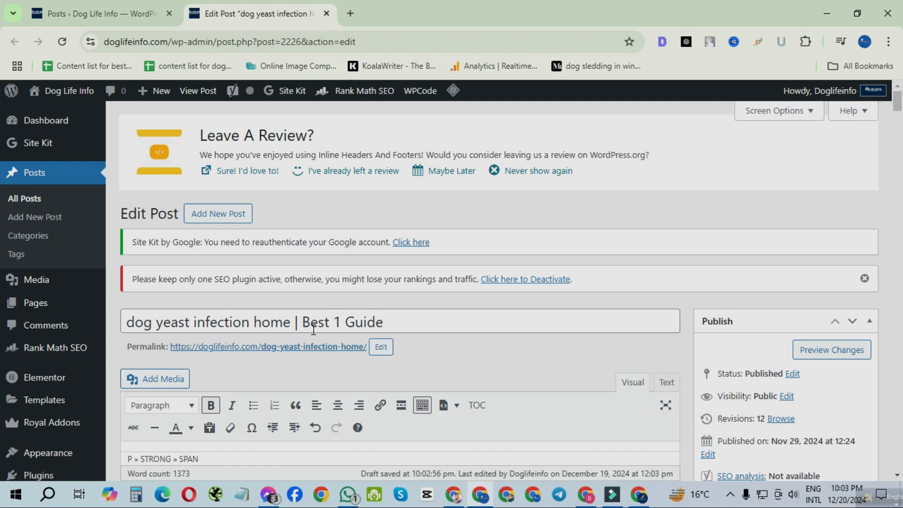
pyautogui.moveTo(291, 322); pyautogui.dragTo(132, 320)
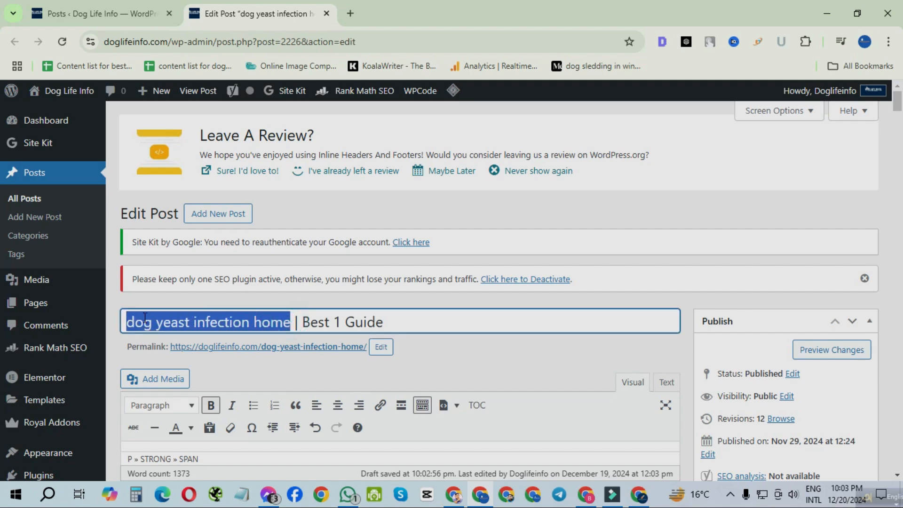
pyautogui.rightClick(217, 320)
pyautogui.click(252, 63)
# Step: Set the Yoast SEO focus keyphrase of the post to "dog yeast infection home"
pyautogui.scroll(-5, 401, 292)
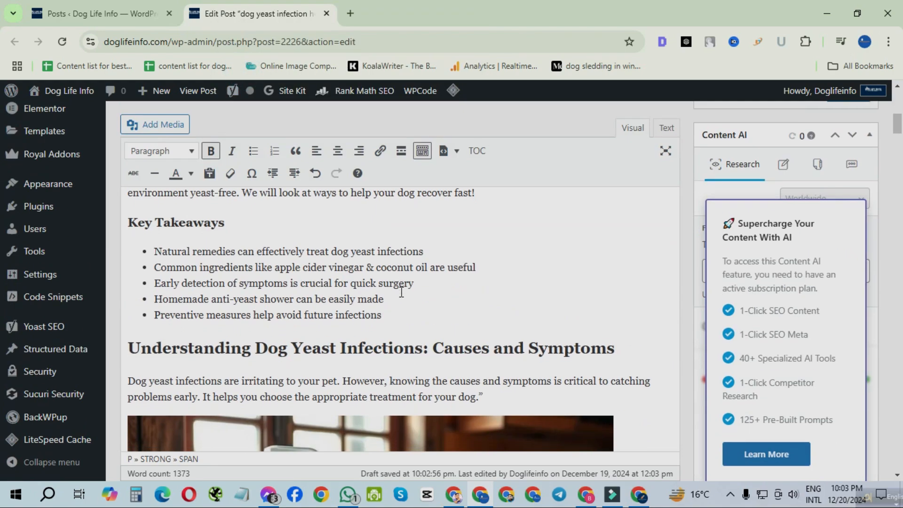
pyautogui.scroll(-15, 401, 291)
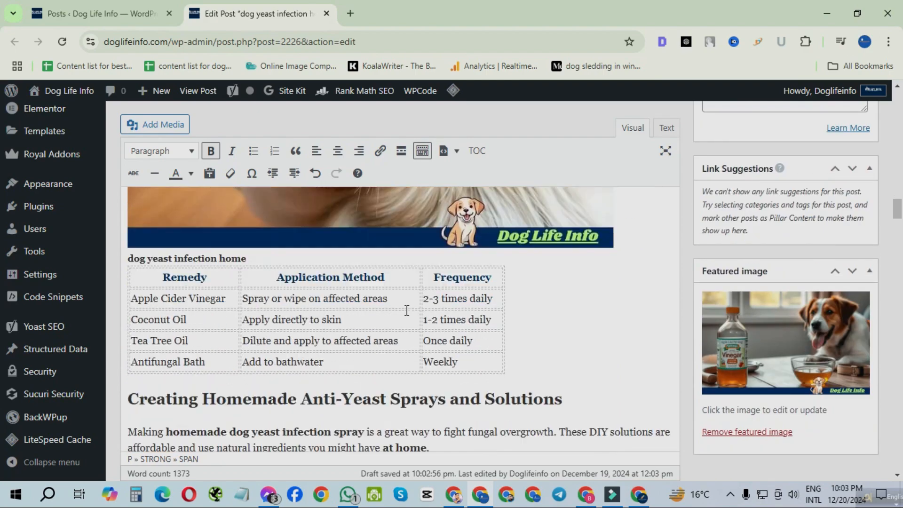
pyautogui.scroll(-10, 407, 311)
pyautogui.scroll(-10, 409, 323)
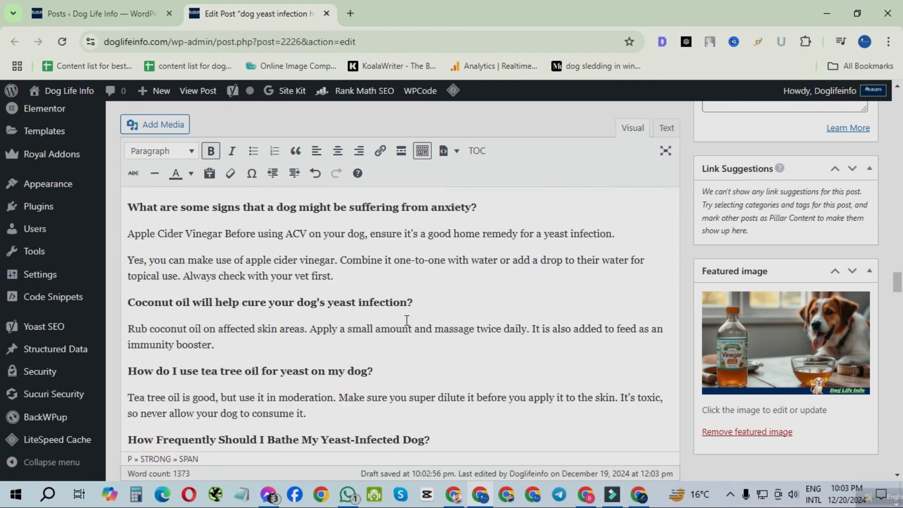
pyautogui.scroll(3, 404, 327)
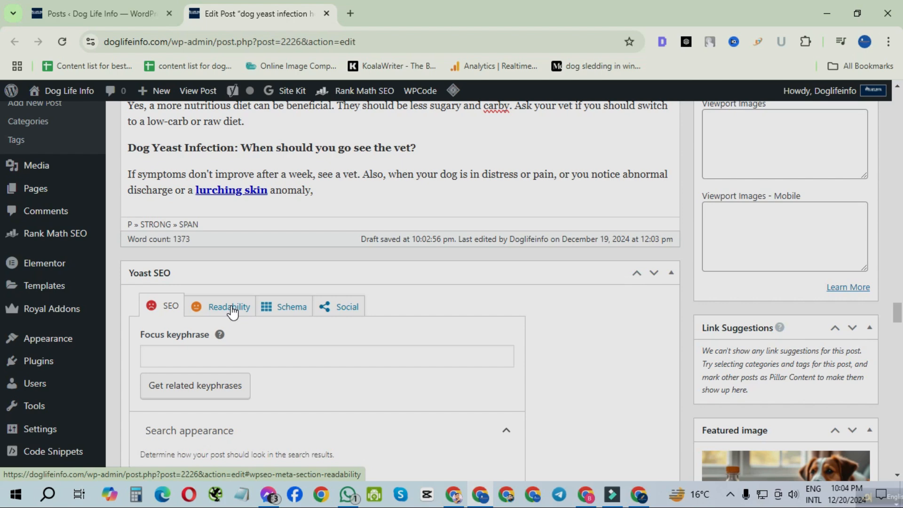
pyautogui.click(184, 350)
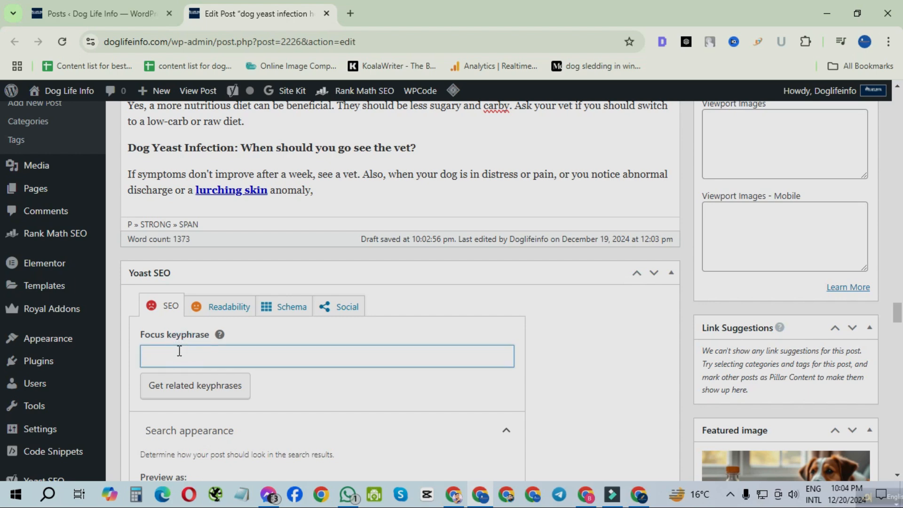
pyautogui.write('dog yeast infection home')
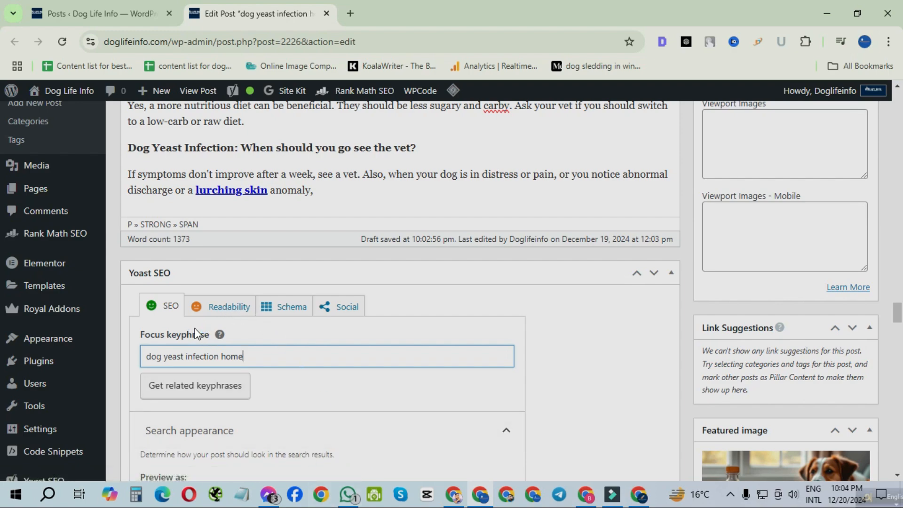
# Step: Check the post's Yoast SEO and readability ratings and update the published post
pyautogui.scroll(20, 469, 325)
pyautogui.scroll(5, 478, 256)
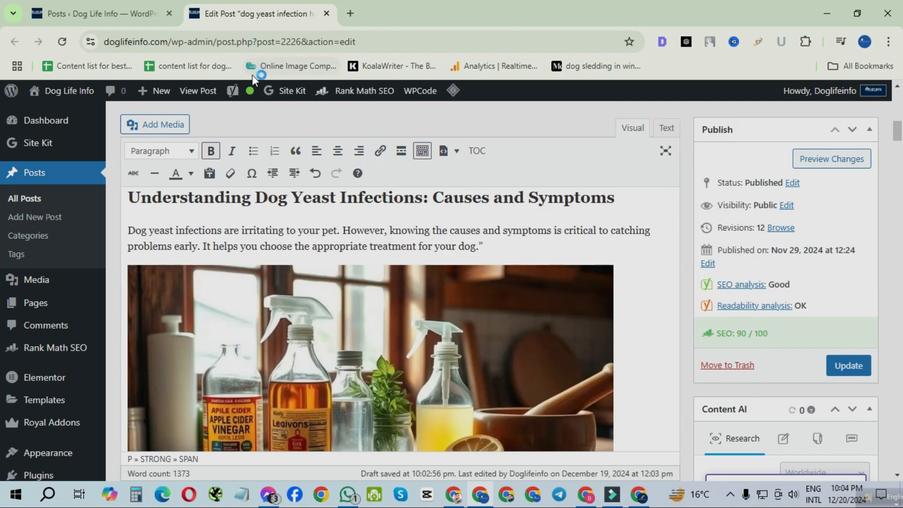
pyautogui.moveTo(235, 94)
pyautogui.scroll(-20, 321, 310)
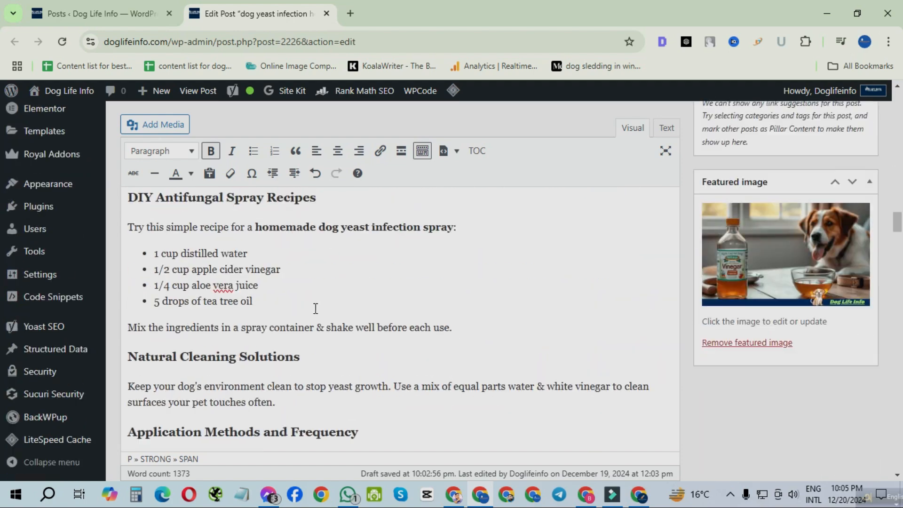
pyautogui.scroll(10, 321, 315)
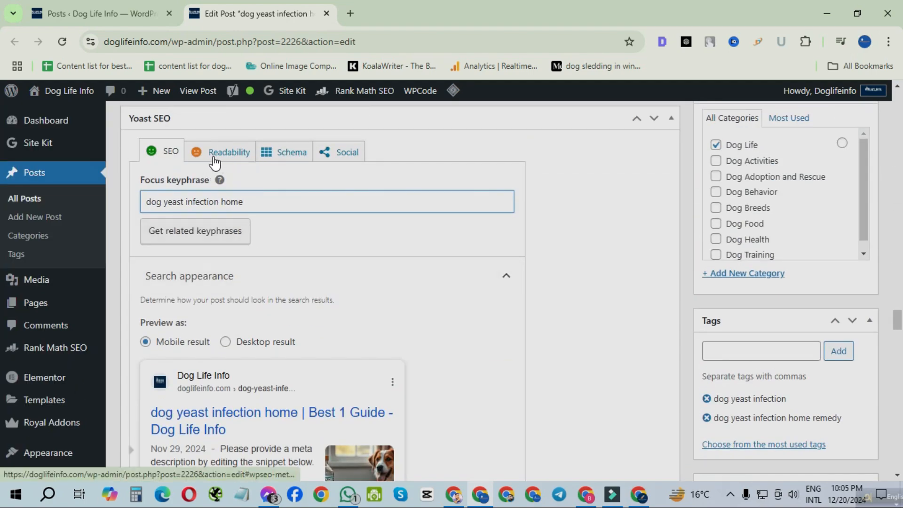
pyautogui.scroll(6, 636, 316)
pyautogui.scroll(5, 636, 316)
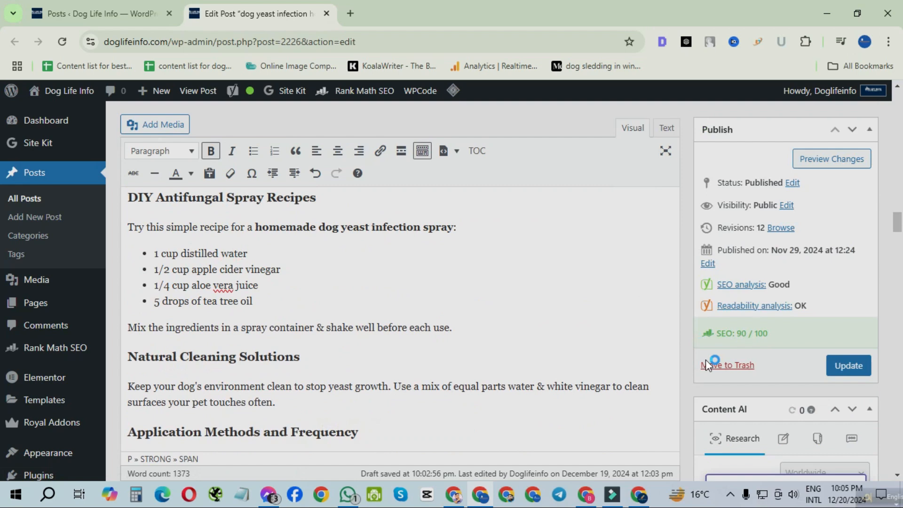
pyautogui.click(848, 365)
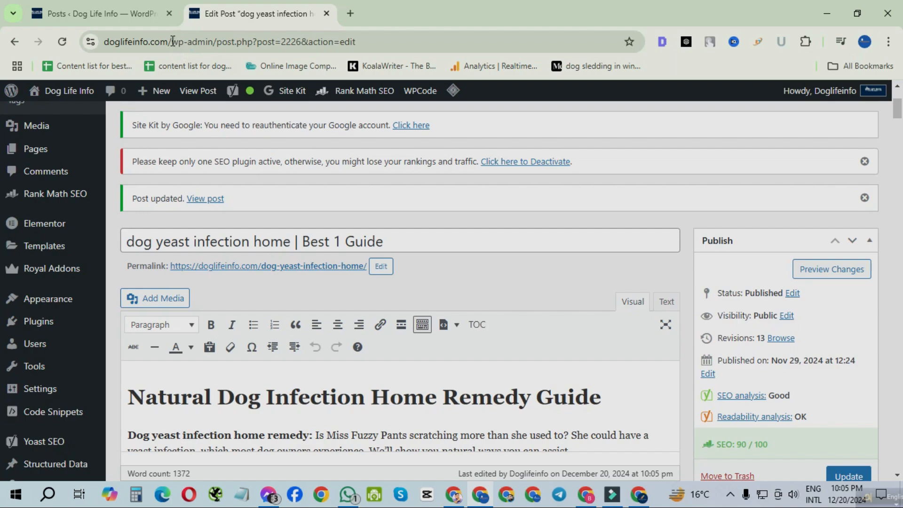
pyautogui.moveTo(173, 42); pyautogui.dragTo(66, 41)
pyautogui.rightClick(118, 42)
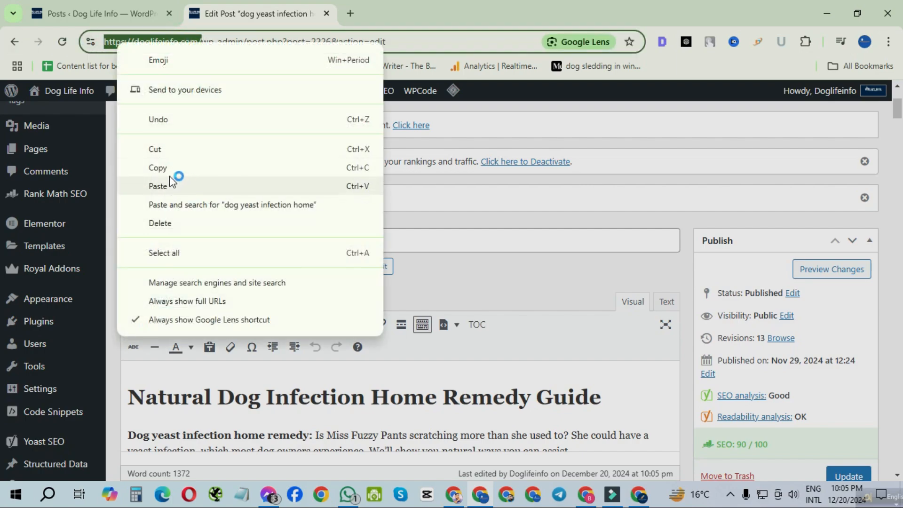
pyautogui.click(161, 167)
# Step: Look through the post's text from the introduction to the remedy sections for phrases suitable as internal link anchors
pyautogui.scroll(3, 414, 362)
pyautogui.scroll(-15, 369, 369)
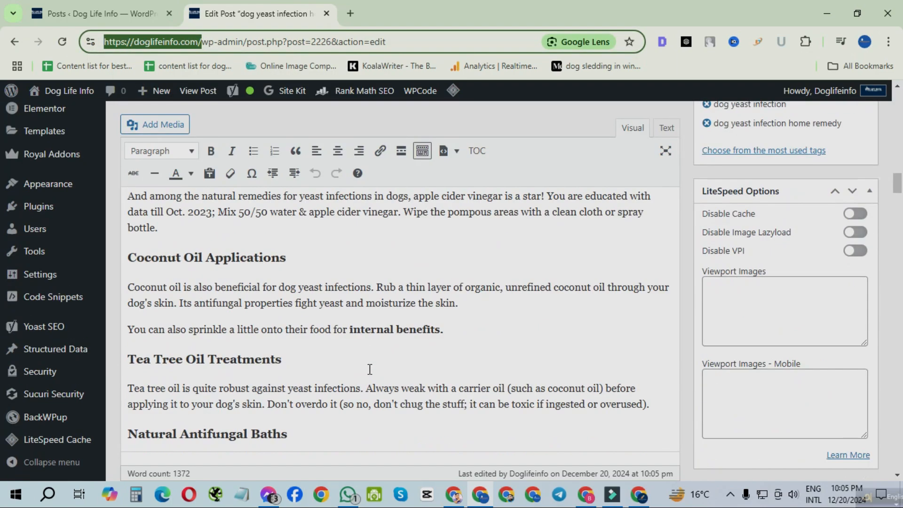
pyautogui.scroll(20, 353, 329)
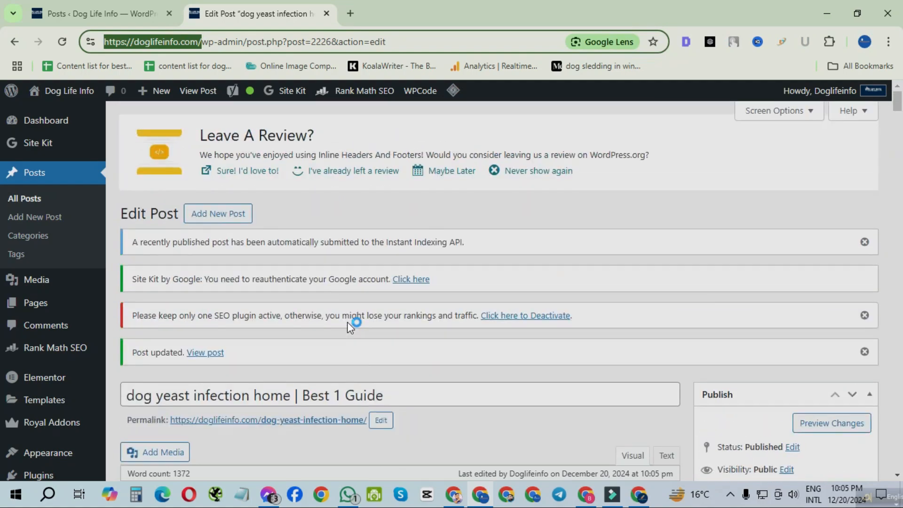
pyautogui.scroll(-8, 351, 327)
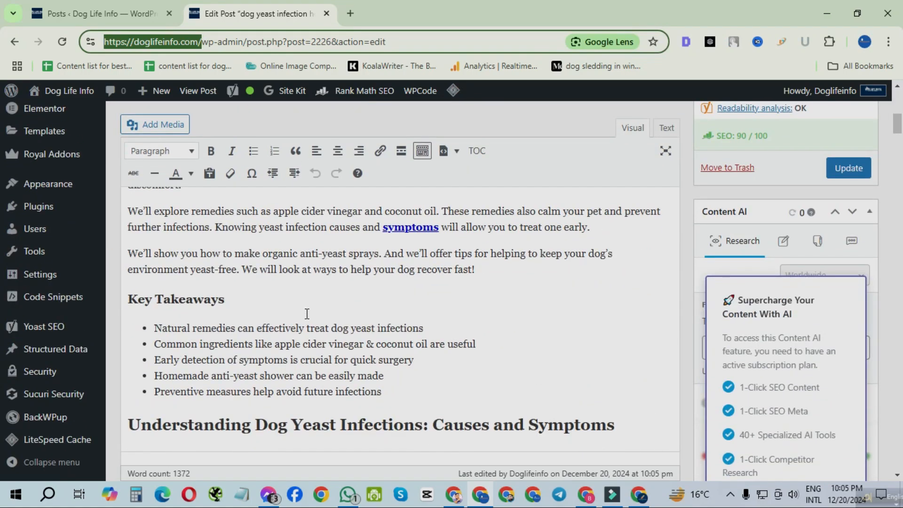
pyautogui.scroll(-10, 305, 313)
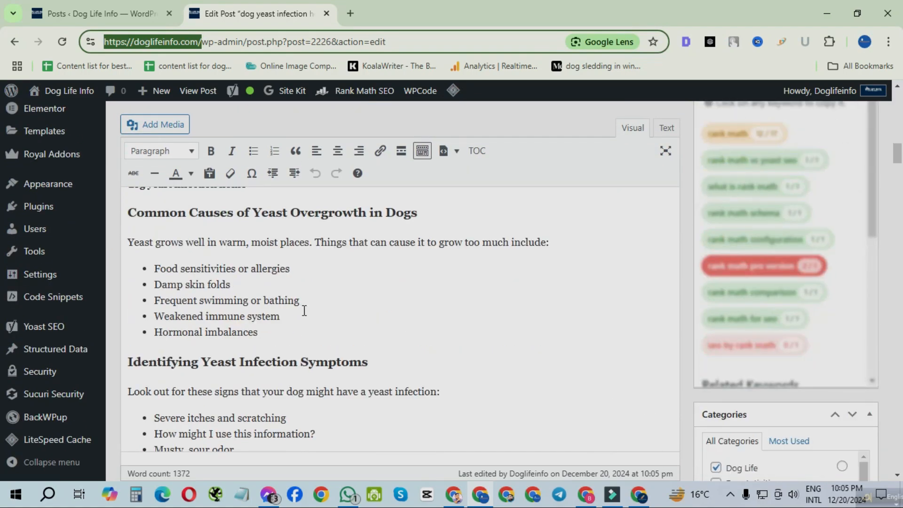
pyautogui.scroll(-10, 304, 311)
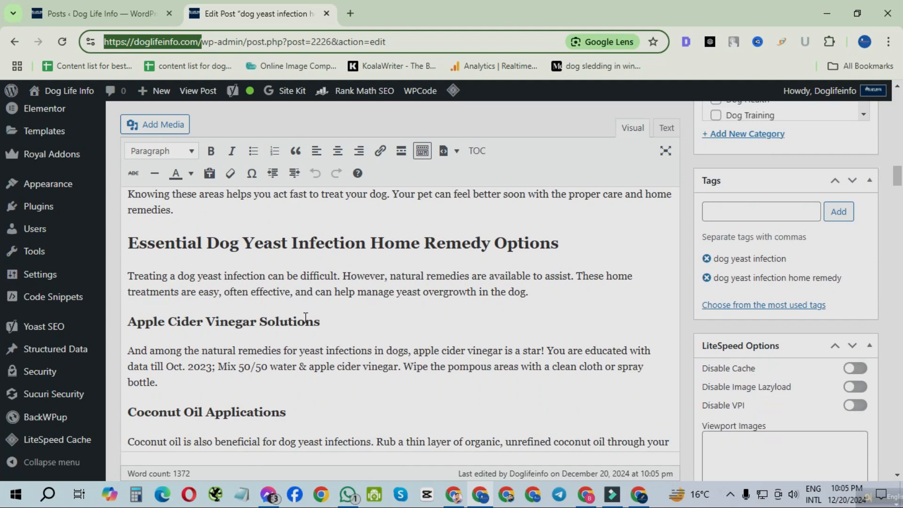
pyautogui.scroll(20, 305, 322)
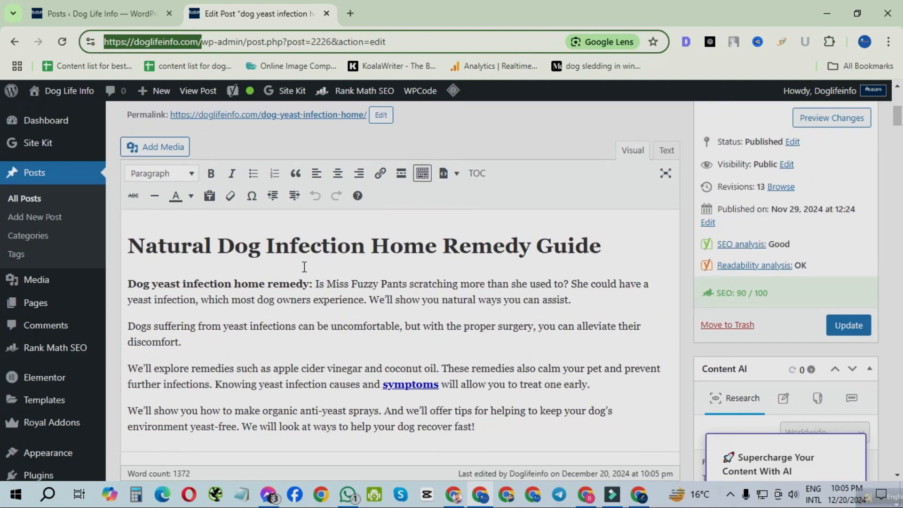
pyautogui.scroll(-3, 306, 305)
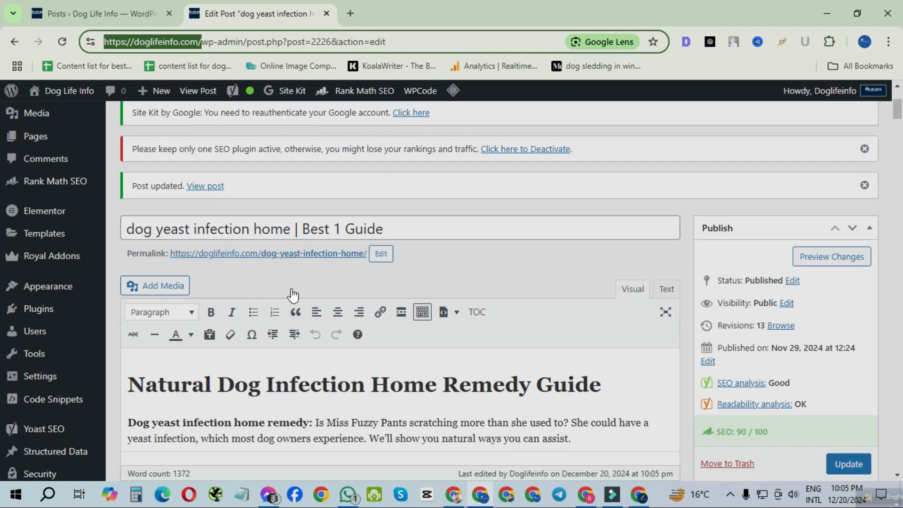
pyautogui.scroll(-20, 291, 294)
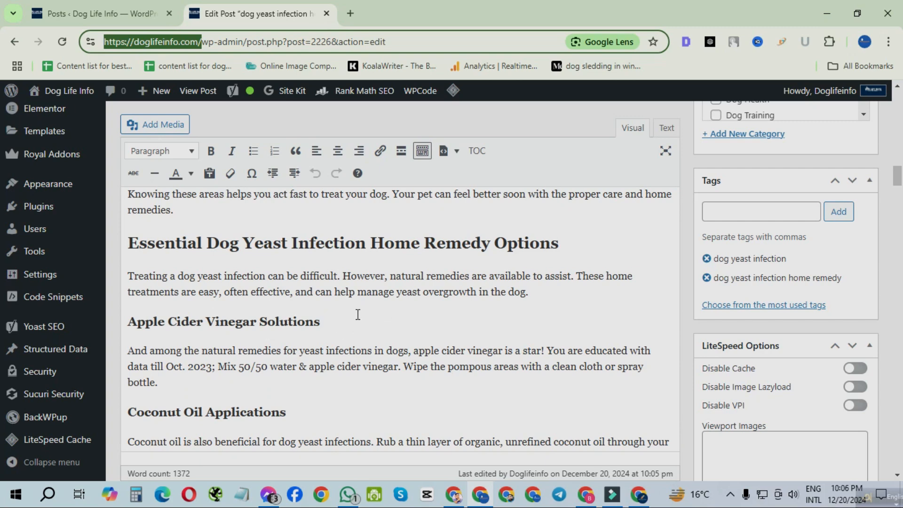
# Step: Link the words "internal benefits" under Coconut Oil Applications to the copied site address
pyautogui.scroll(-3, 410, 342)
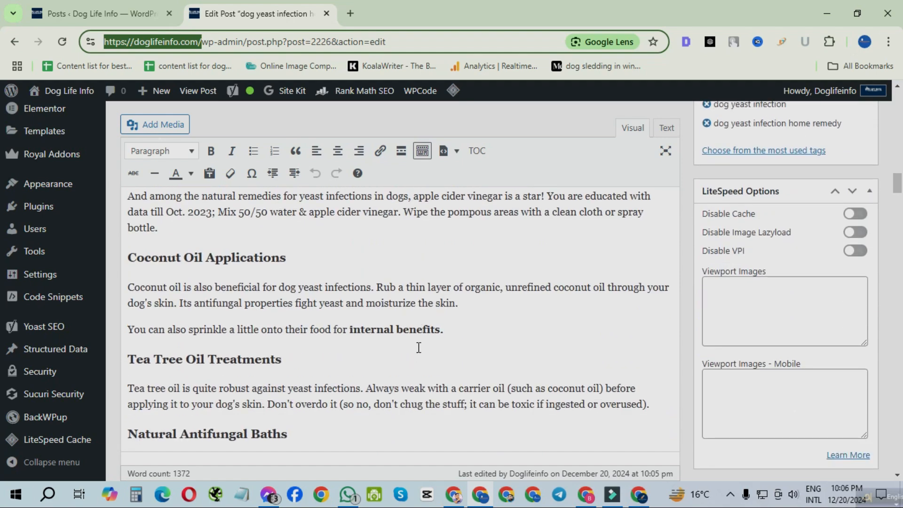
pyautogui.scroll(6, 418, 345)
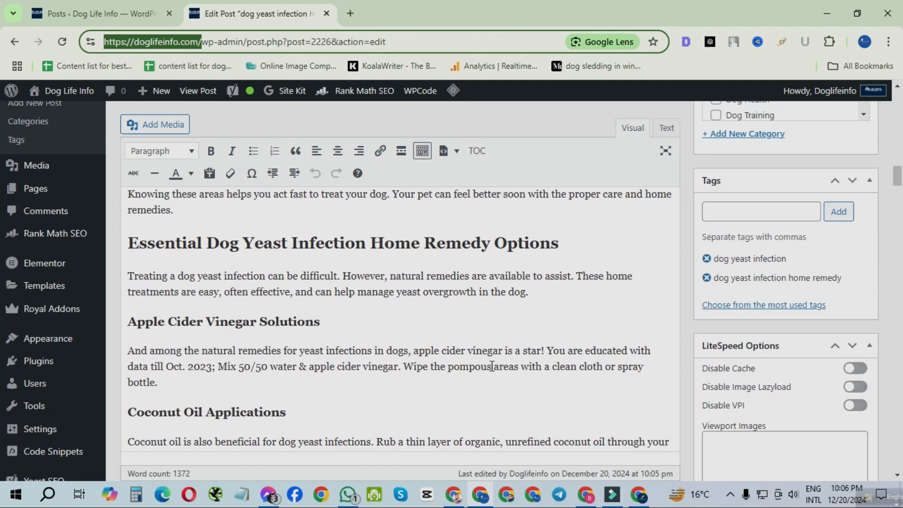
pyautogui.scroll(-3, 287, 366)
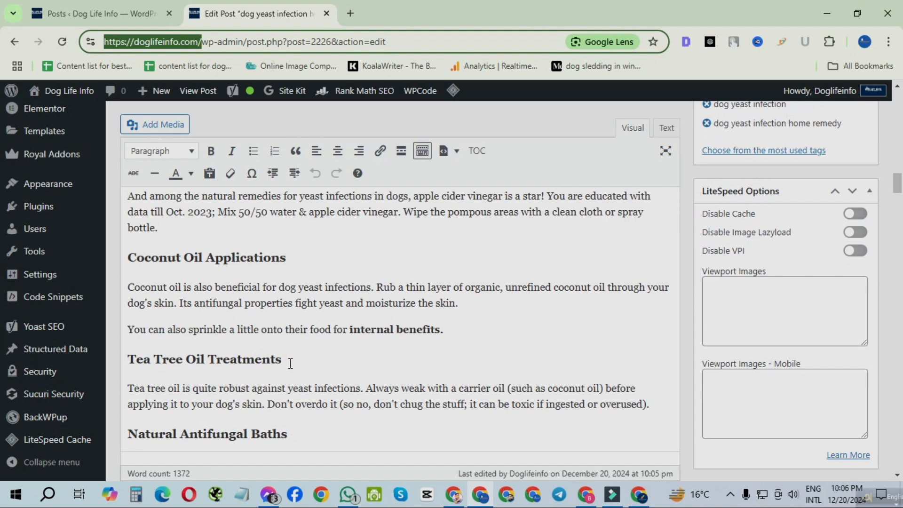
pyautogui.moveTo(442, 330); pyautogui.dragTo(349, 329)
pyautogui.rightClick(377, 334)
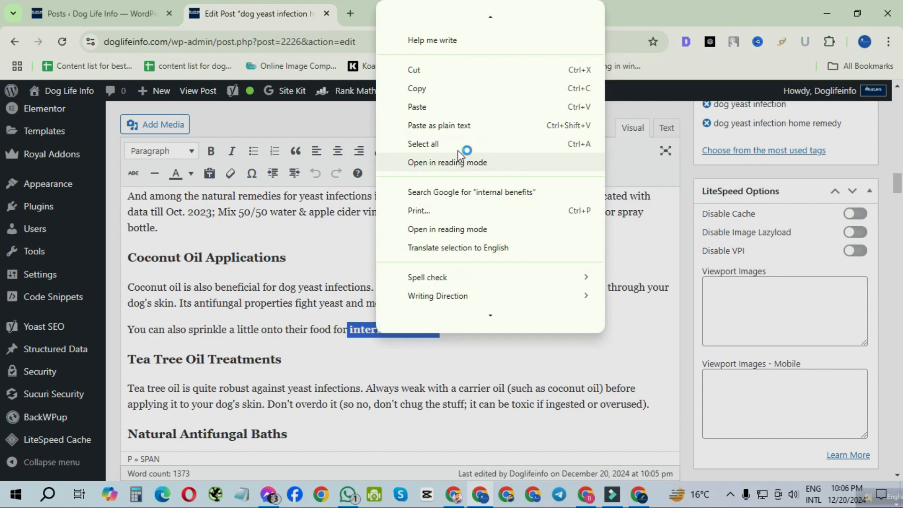
pyautogui.click(420, 105)
pyautogui.click(531, 286)
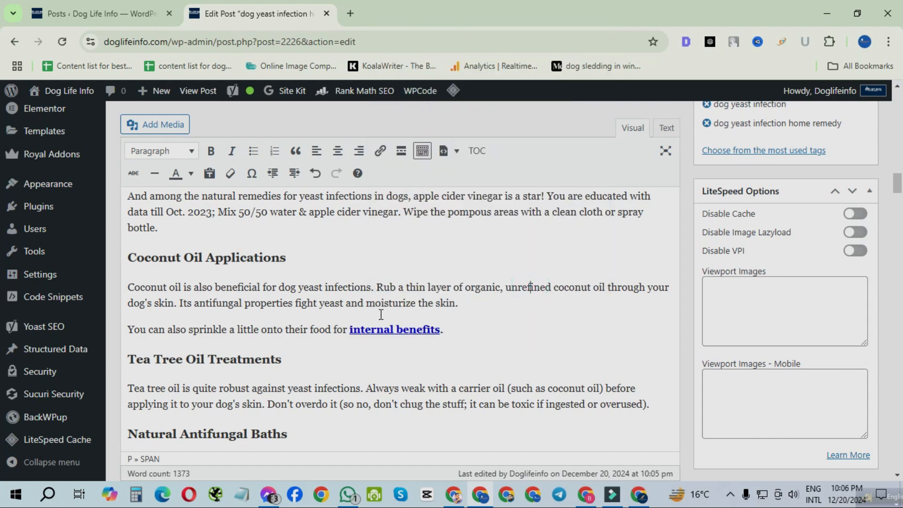
# Step: Link the words "tree oil is good" in the tea tree oil FAQ answer to the copied site address and make them bold
pyautogui.scroll(-15, 378, 316)
pyautogui.scroll(-12, 366, 321)
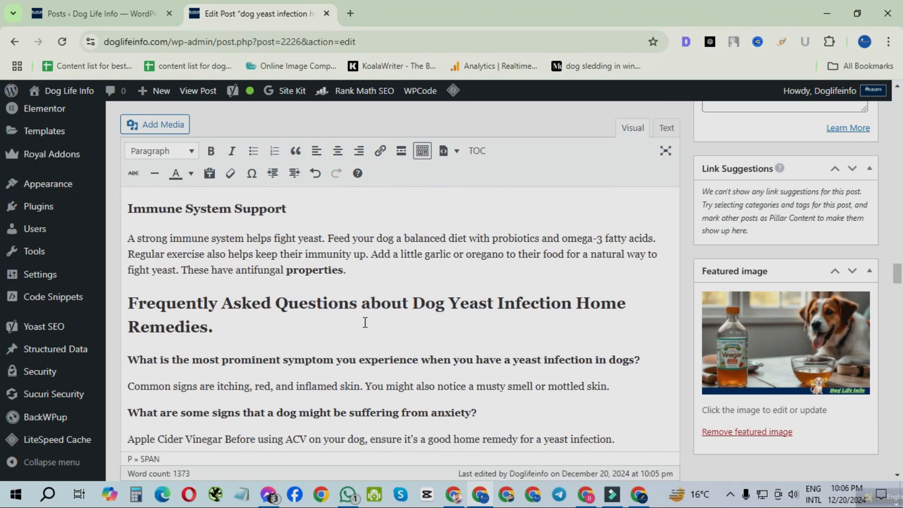
pyautogui.scroll(4, 364, 319)
pyautogui.scroll(8, 363, 318)
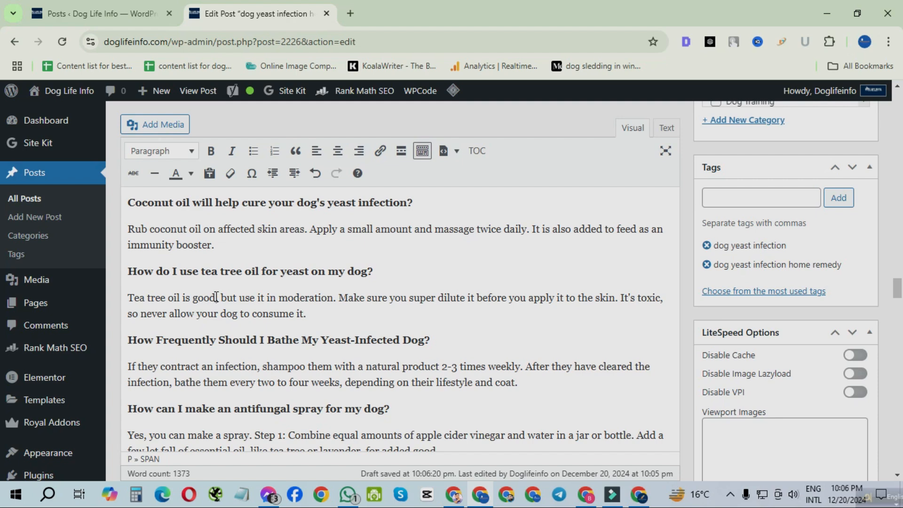
pyautogui.moveTo(216, 297); pyautogui.dragTo(151, 294)
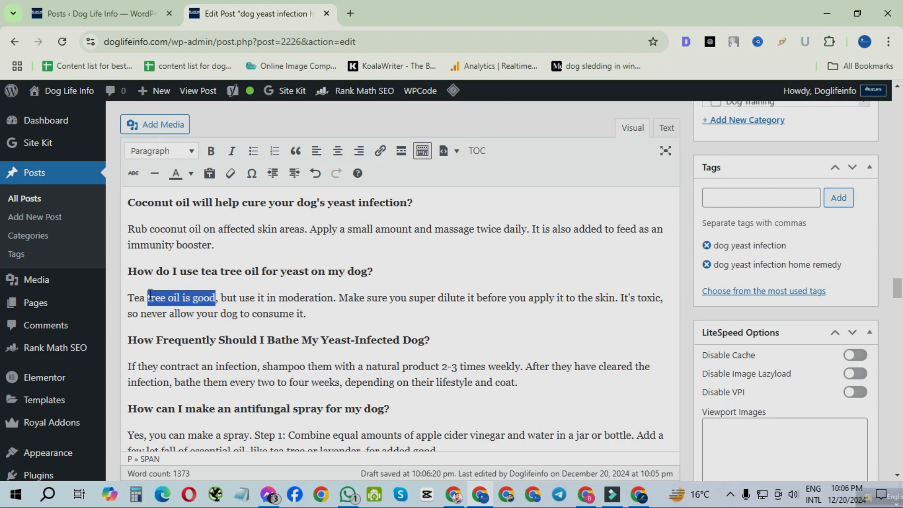
pyautogui.rightClick(152, 294)
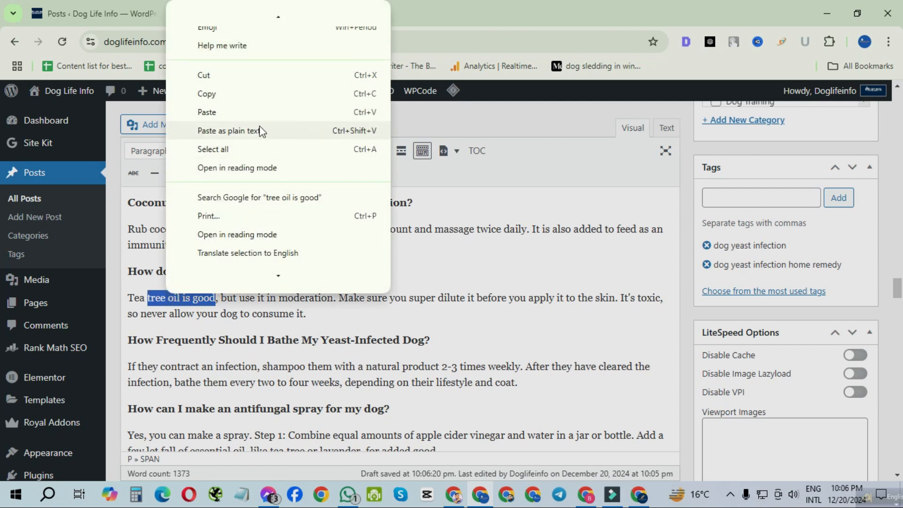
pyautogui.click(226, 117)
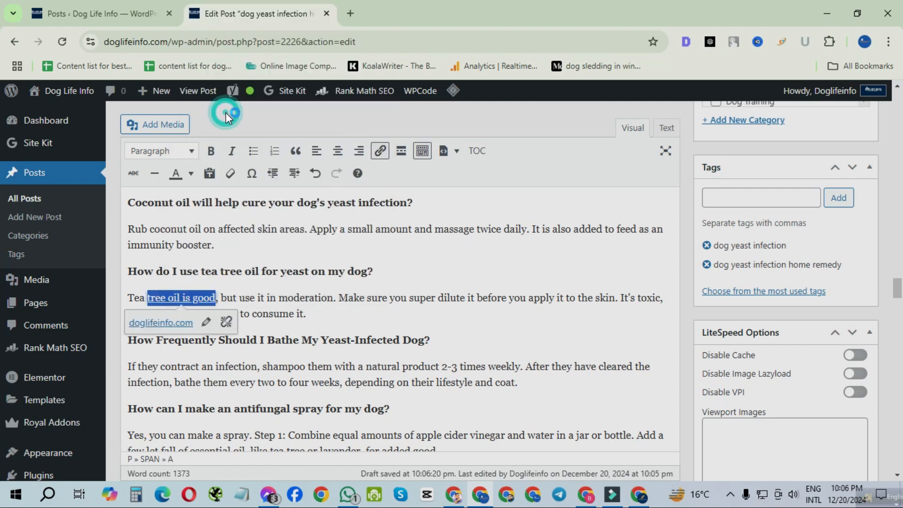
pyautogui.click(211, 150)
pyautogui.click(374, 318)
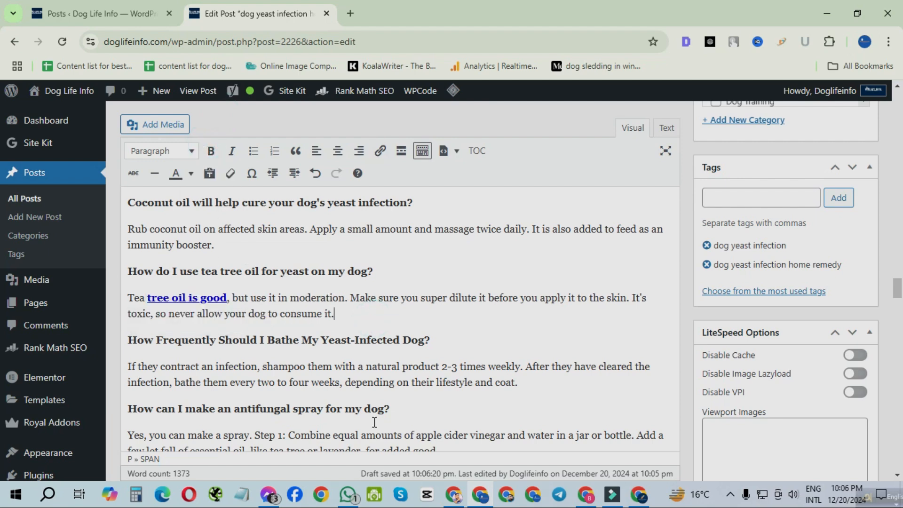
# Step: Search Google for "dog wikipedia" in a new browser tab and open the Wikipedia article "Dog"
pyautogui.click(349, 13)
pyautogui.click(275, 272)
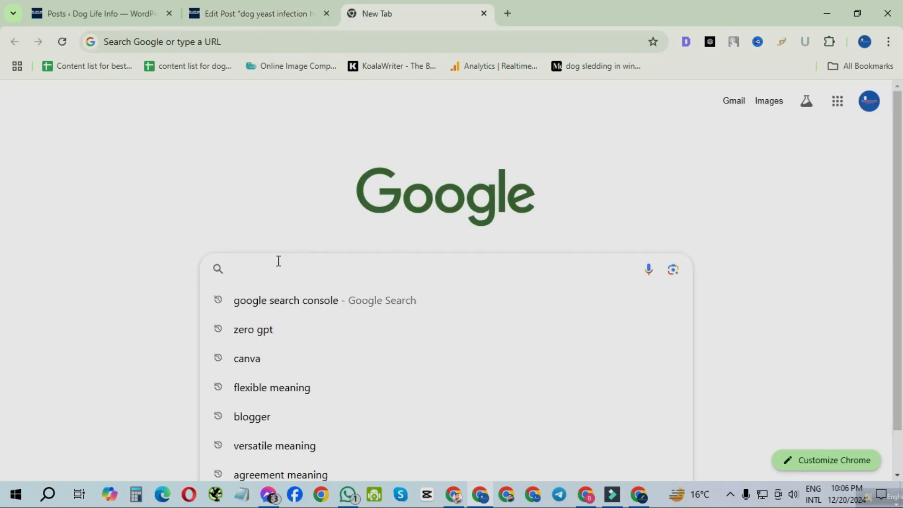
pyautogui.write('dog')
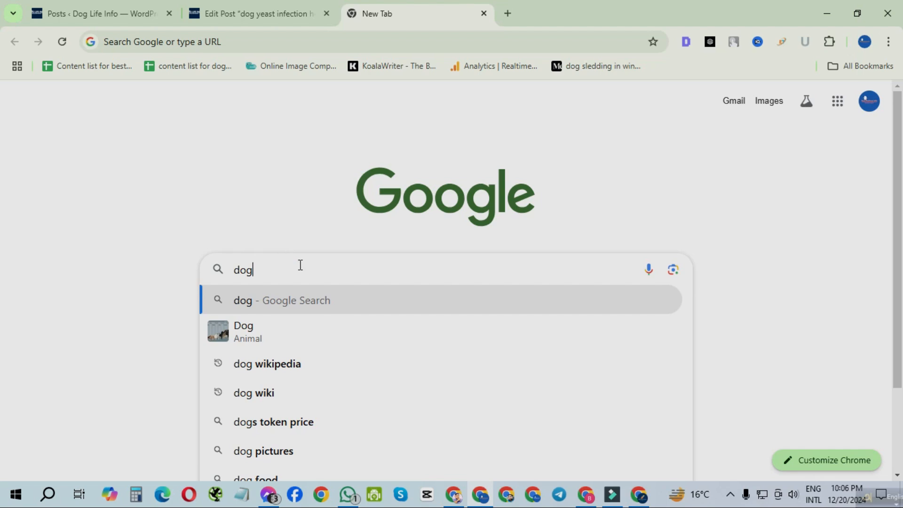
pyautogui.click(283, 363)
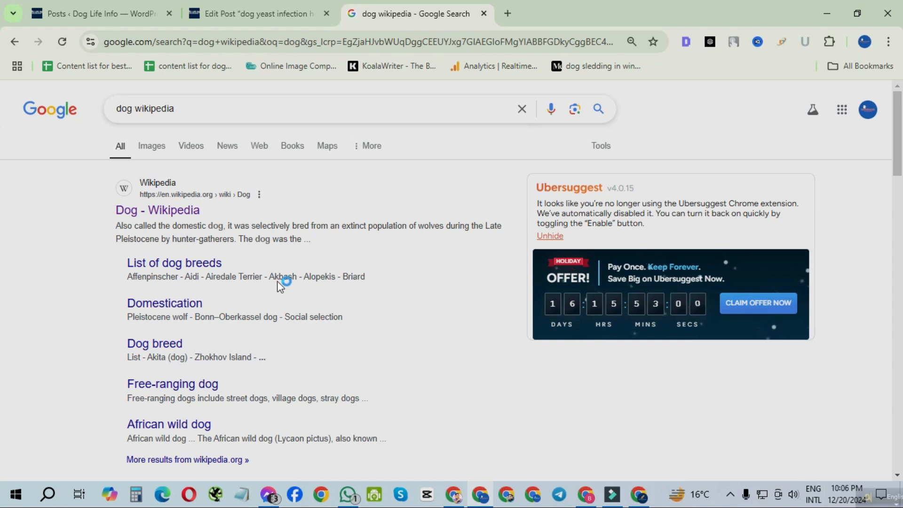
pyautogui.click(183, 214)
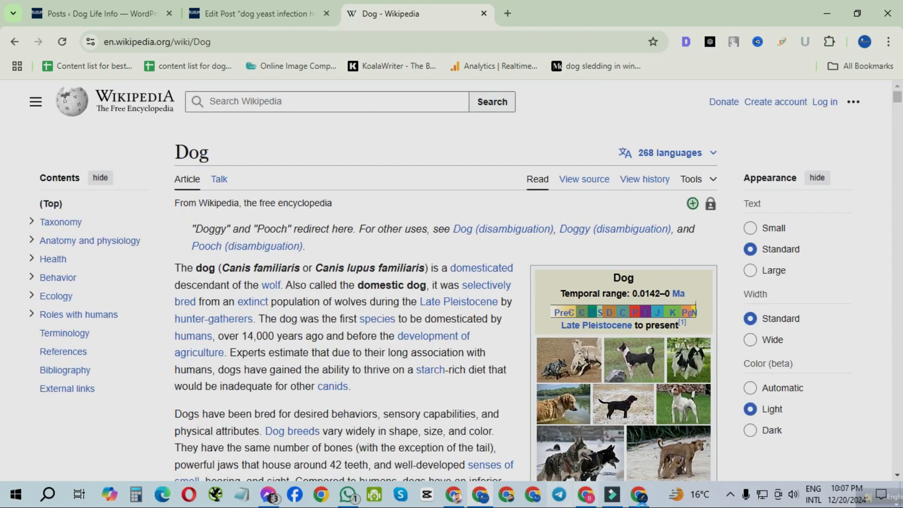
# Step: Copy the Wikipedia "Dog" article's address and return to the post being edited
pyautogui.click(161, 39)
pyautogui.rightClick(161, 40)
pyautogui.click(197, 162)
pyautogui.click(254, 14)
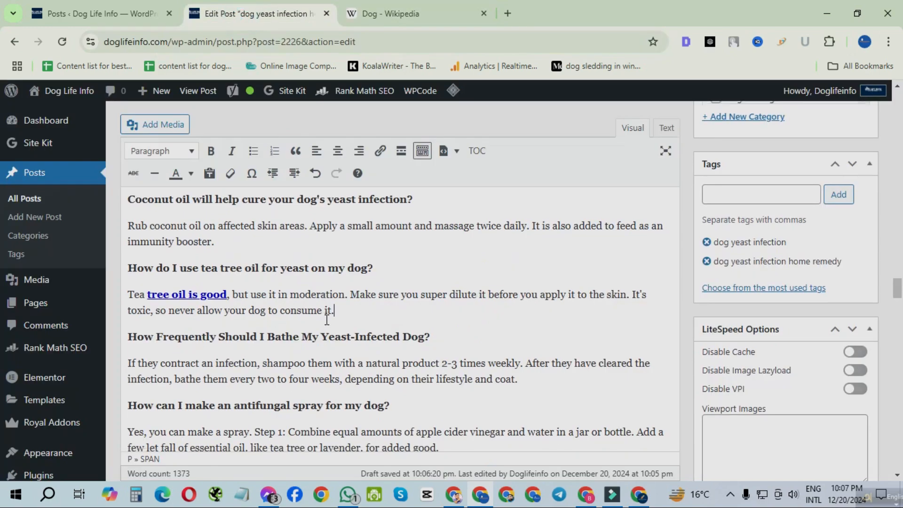
# Step: Link the word "resolve" in the FAQ answer about preventing future infections to the copied Wikipedia address
pyautogui.scroll(-5, 324, 301)
pyautogui.click(225, 262)
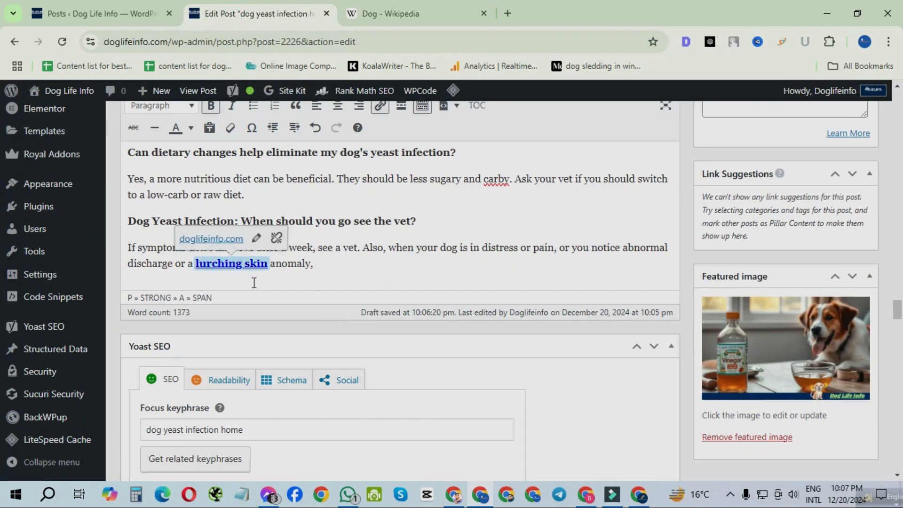
pyautogui.click(475, 247)
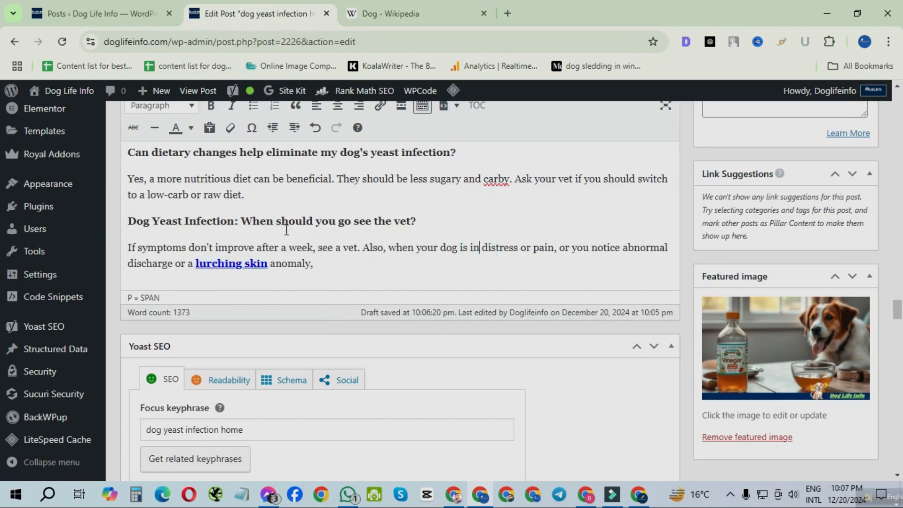
pyautogui.scroll(3, 287, 229)
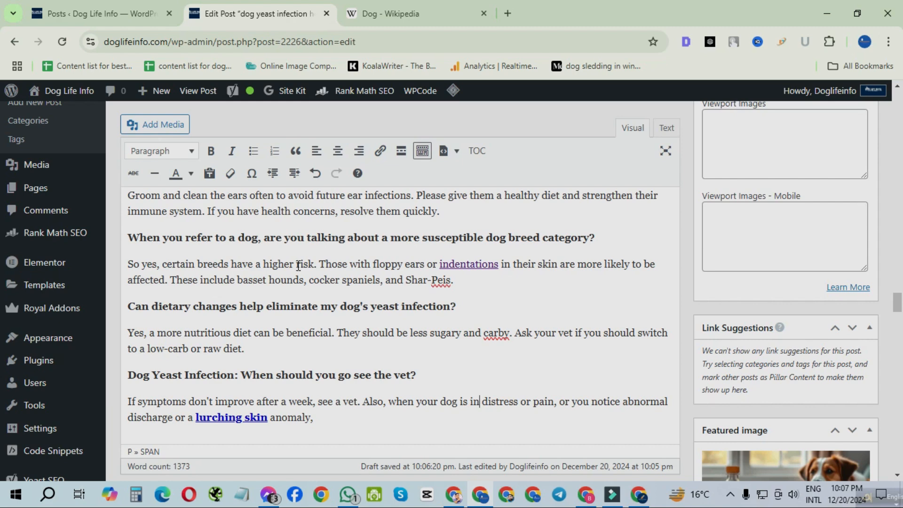
pyautogui.doubleClick(371, 211)
pyautogui.rightClick(341, 211)
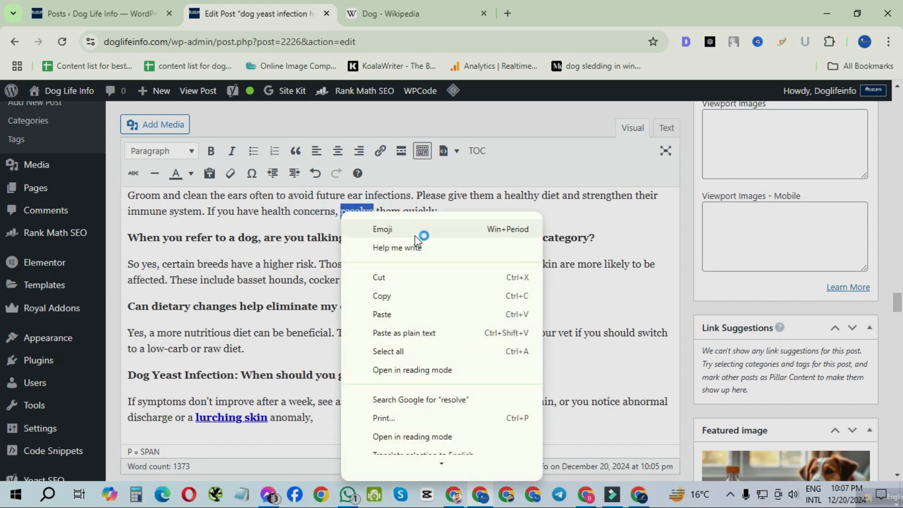
pyautogui.click(393, 313)
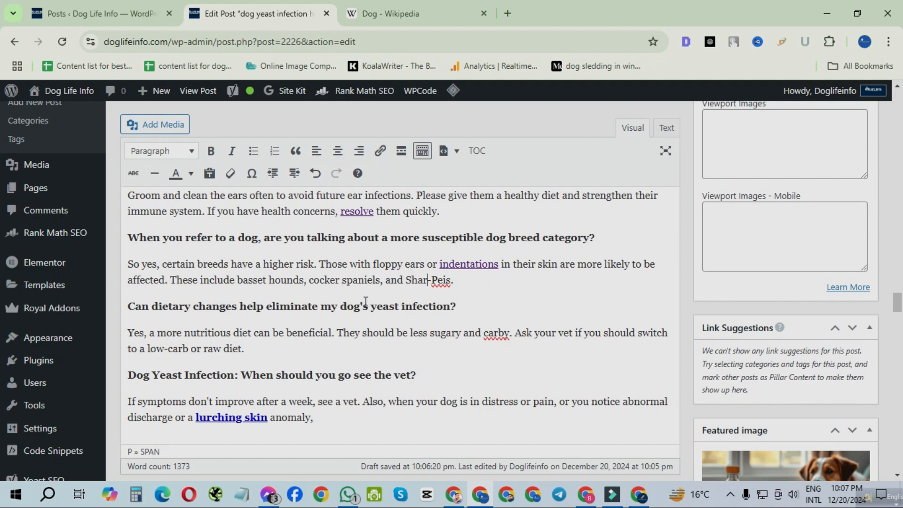
# Step: Copy the keyphrase "dog yeast infection home" from the post title
pyautogui.scroll(20, 364, 300)
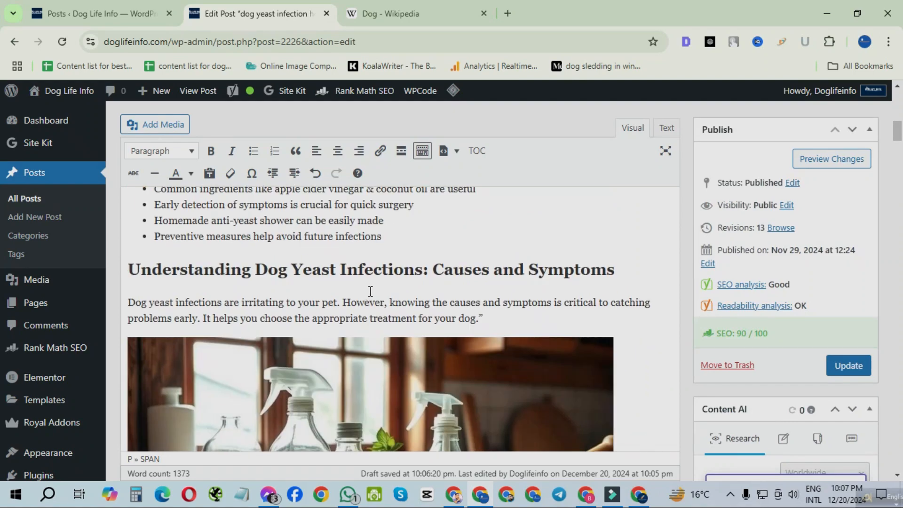
pyautogui.scroll(-3, 373, 300)
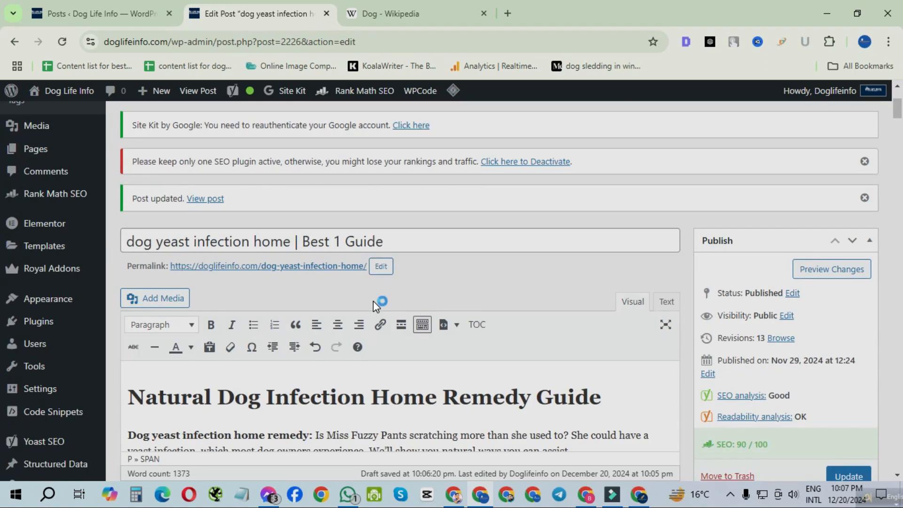
pyautogui.scroll(-3, 373, 300)
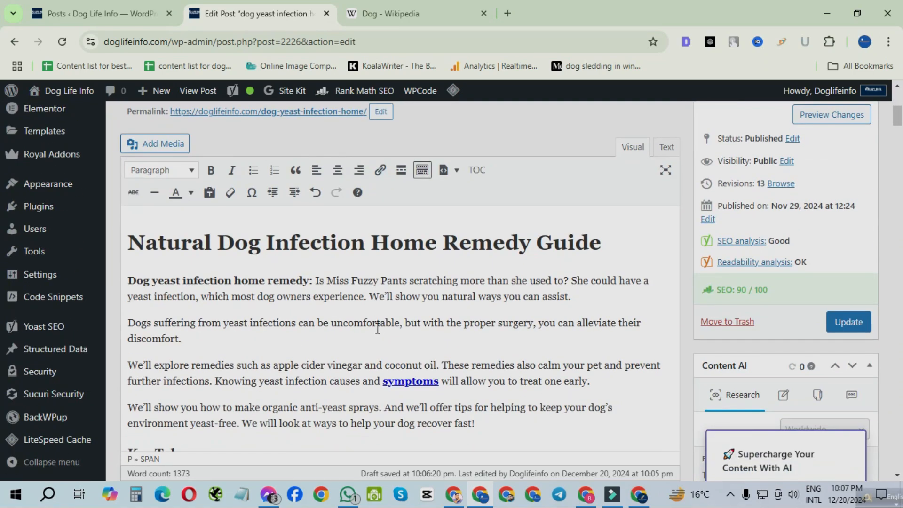
pyautogui.scroll(3, 276, 328)
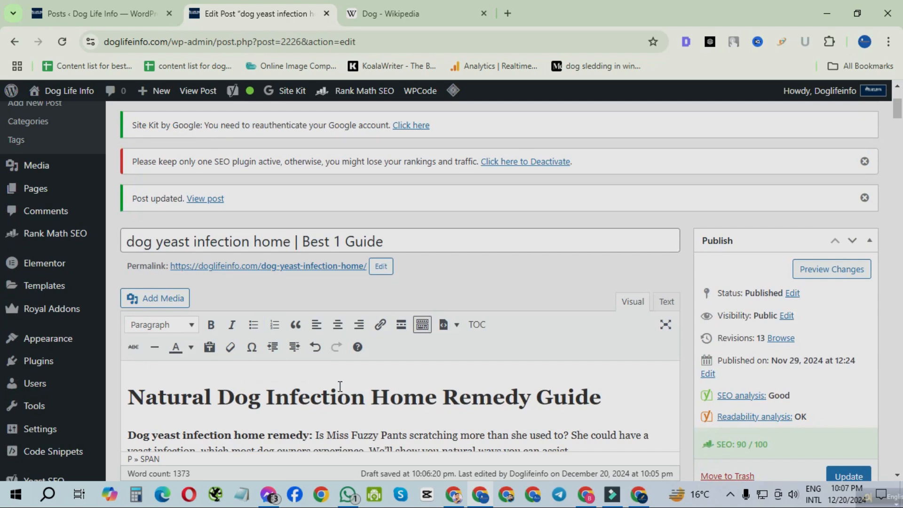
pyautogui.scroll(3, 383, 349)
pyautogui.scroll(-3, 383, 346)
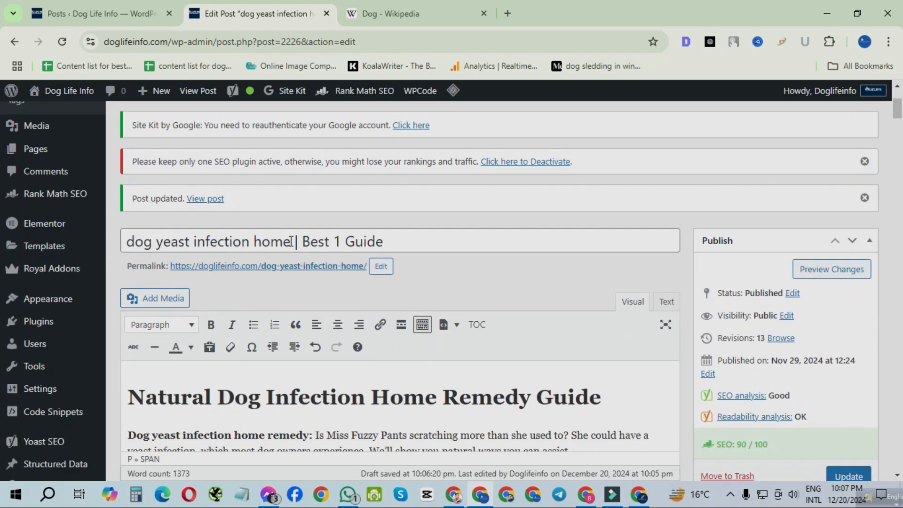
pyautogui.moveTo(291, 241); pyautogui.dragTo(134, 242)
pyautogui.rightClick(157, 239)
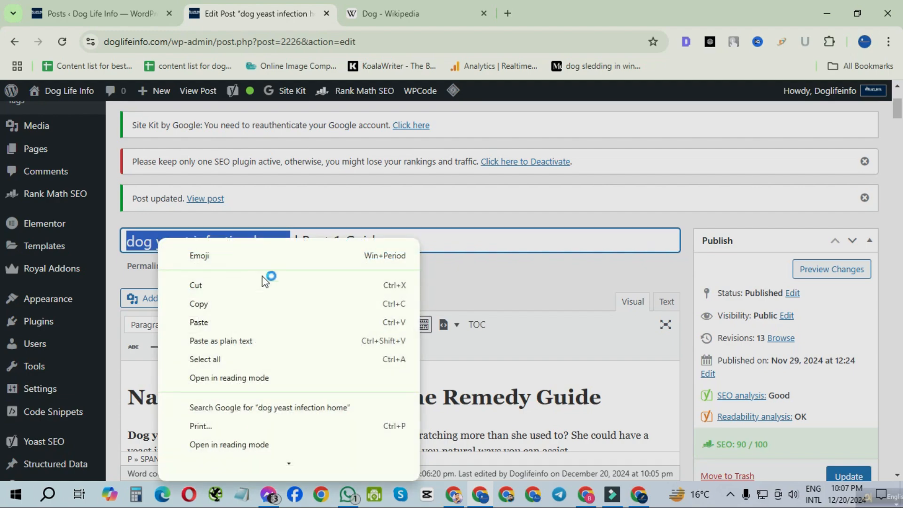
pyautogui.click(236, 298)
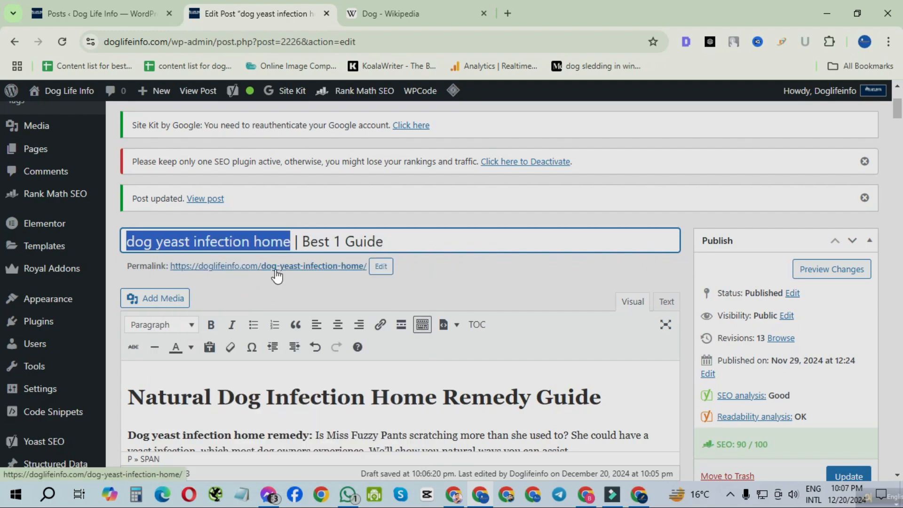
# Step: Set the alternative text of the spray bottle and vinegar image to "dog yeast infection home" and update the image
pyautogui.scroll(-15, 589, 365)
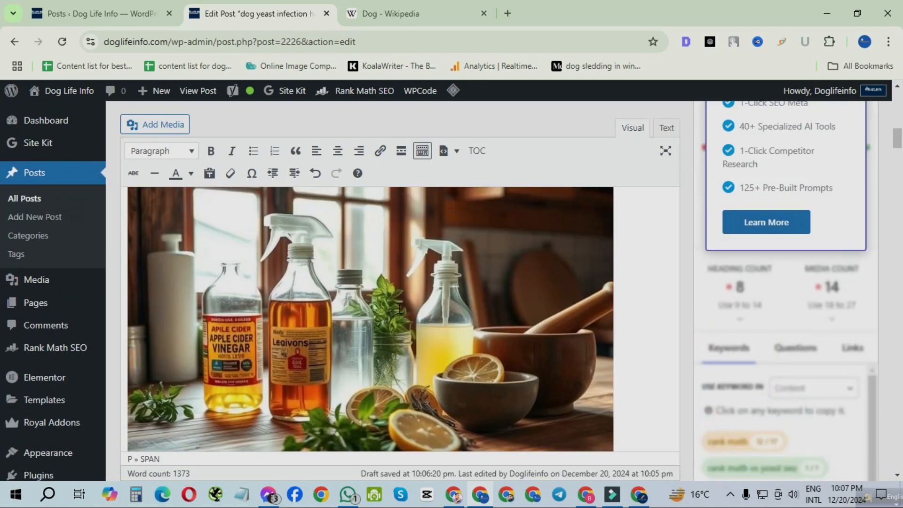
pyautogui.click(400, 308)
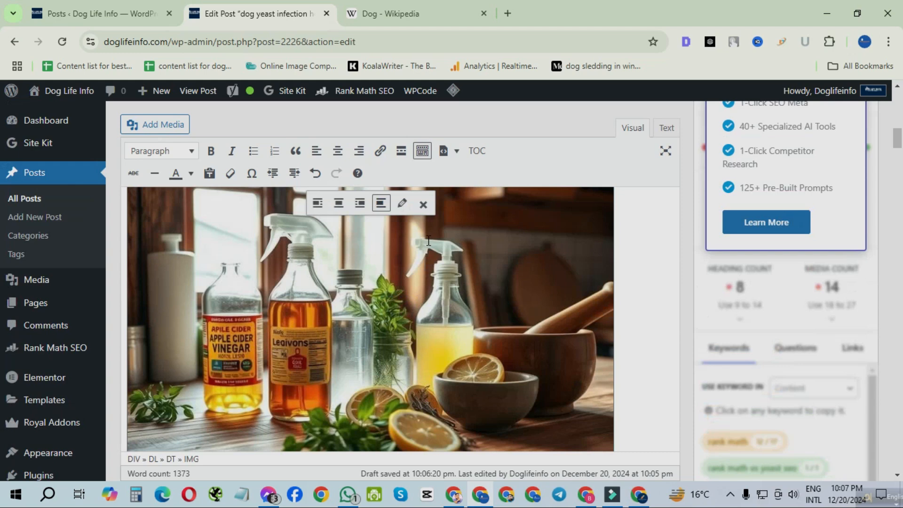
pyautogui.click(402, 207)
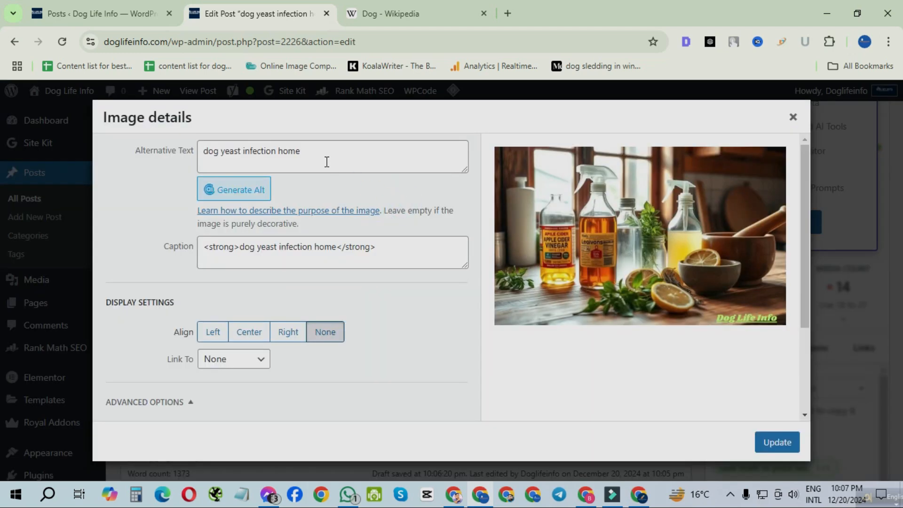
pyautogui.moveTo(326, 155); pyautogui.dragTo(125, 153)
pyautogui.click(234, 189)
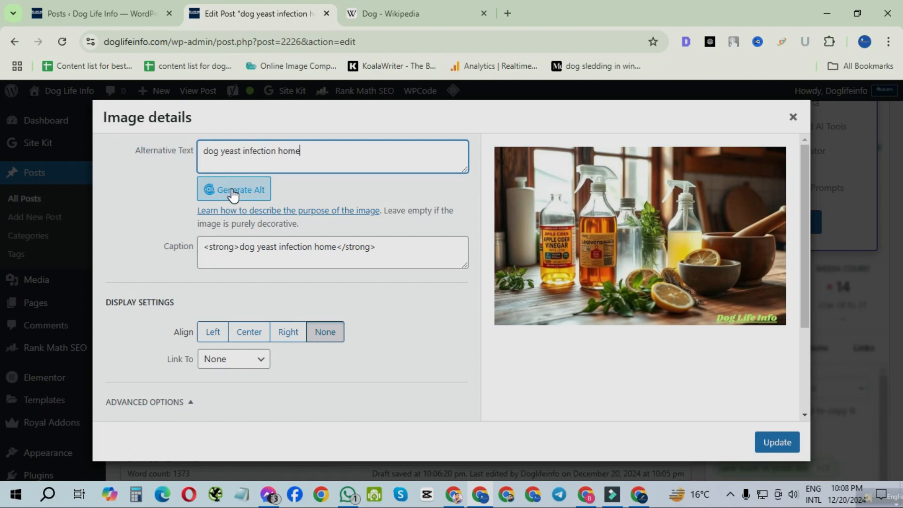
pyautogui.click(778, 442)
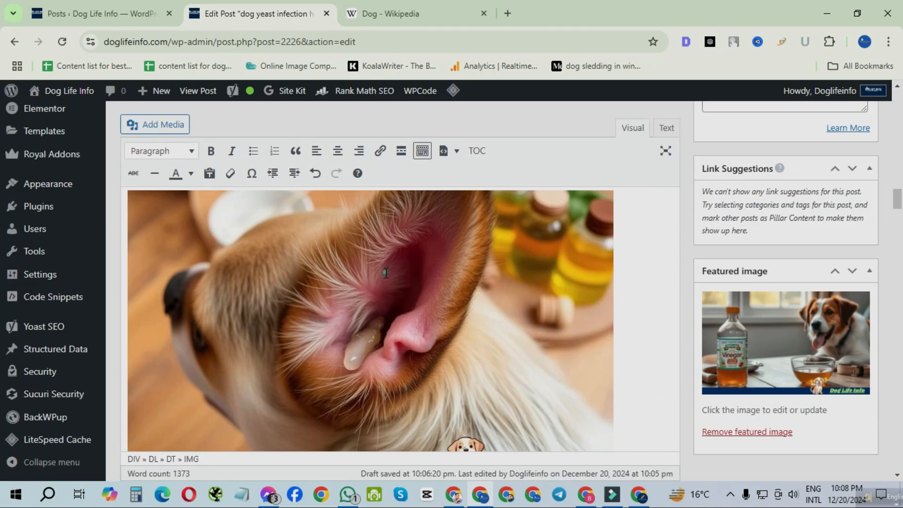
# Step: Replace the dog ear image's alternative text with "dog yeast infection home" and update the image
pyautogui.click(385, 272)
pyautogui.click(402, 207)
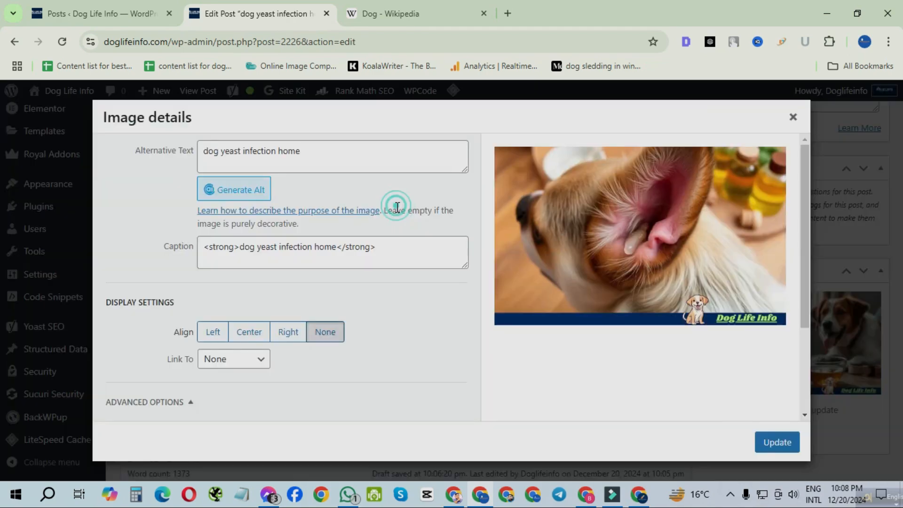
pyautogui.click(258, 151)
pyautogui.moveTo(303, 151); pyautogui.dragTo(128, 151)
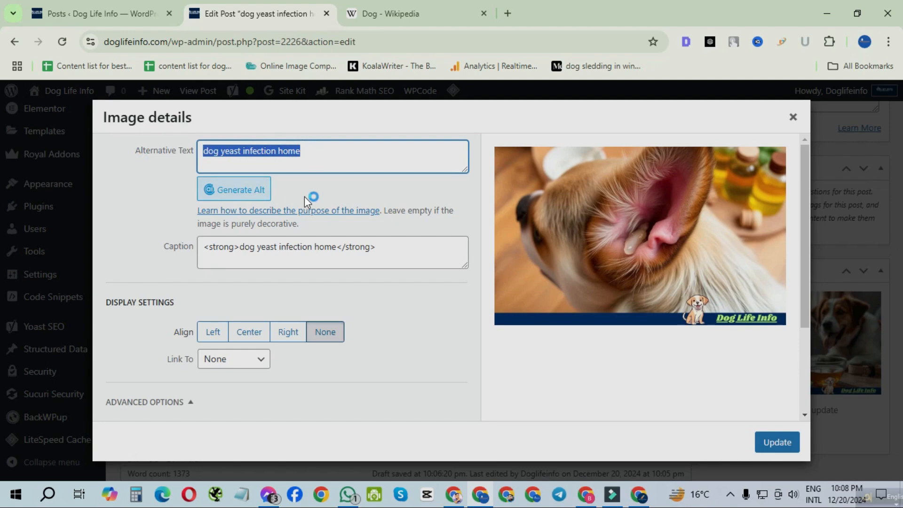
pyautogui.hotkey('ctrl', 'v')
pyautogui.click(776, 442)
# Step: Set the golden retriever image's alternative text to "dog yeast infection home" and update the image
pyautogui.scroll(-10, 399, 356)
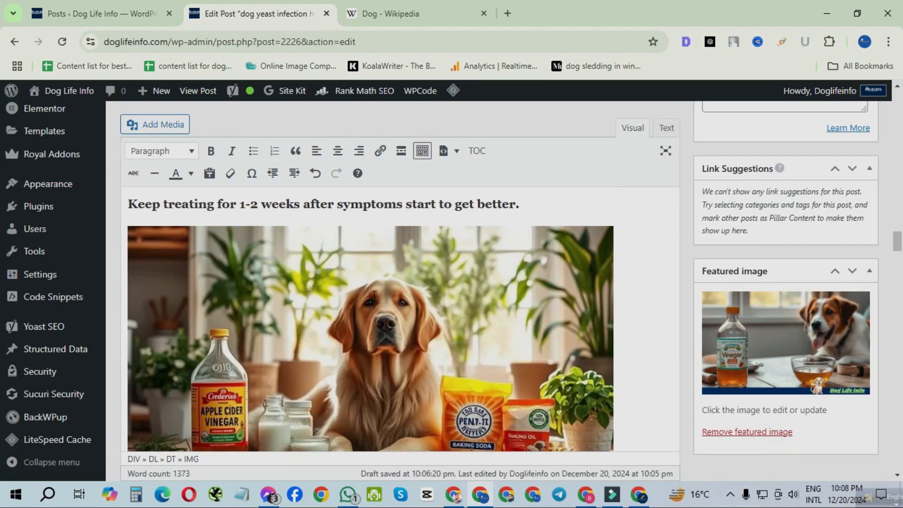
pyautogui.scroll(2, 399, 356)
pyautogui.scroll(4, 400, 356)
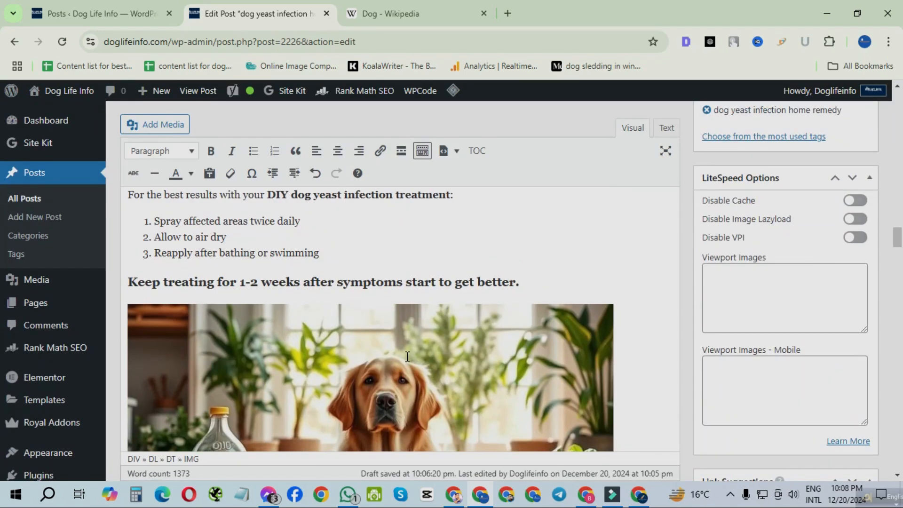
pyautogui.click(305, 346)
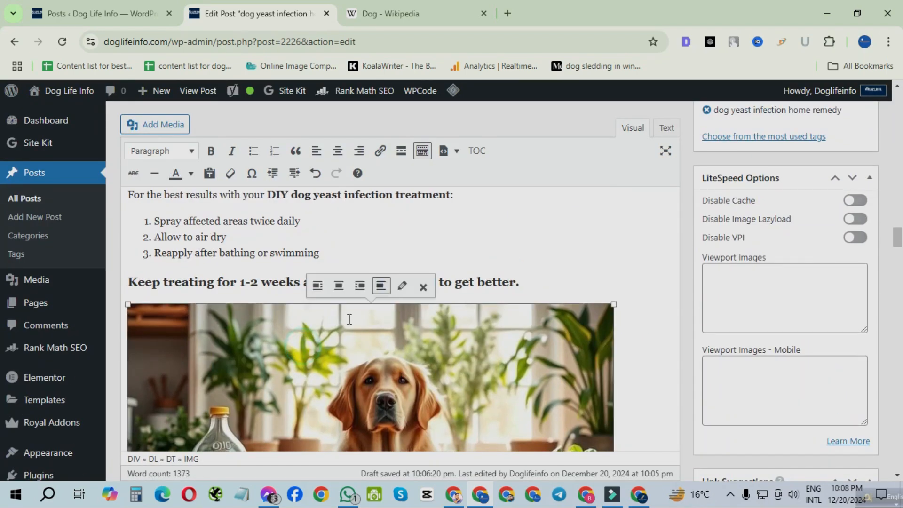
pyautogui.click(403, 285)
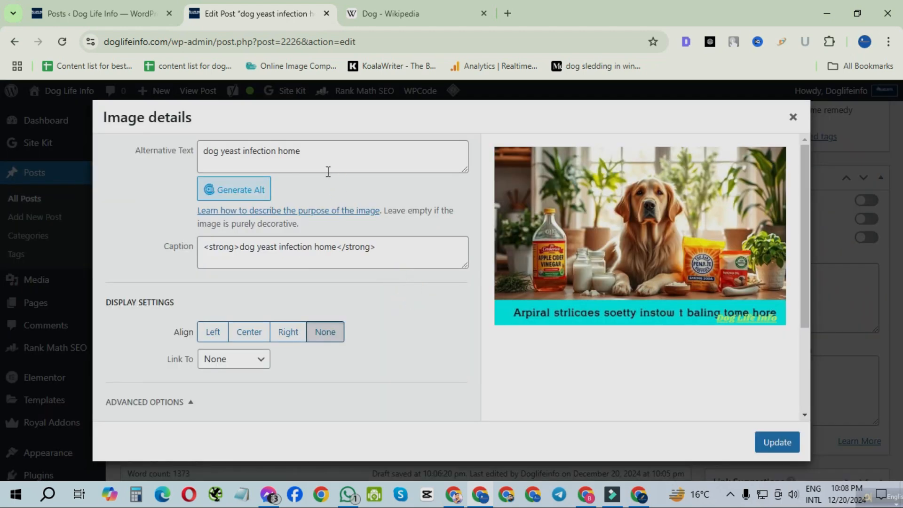
pyautogui.tripleClick(315, 149)
pyautogui.press('Right')
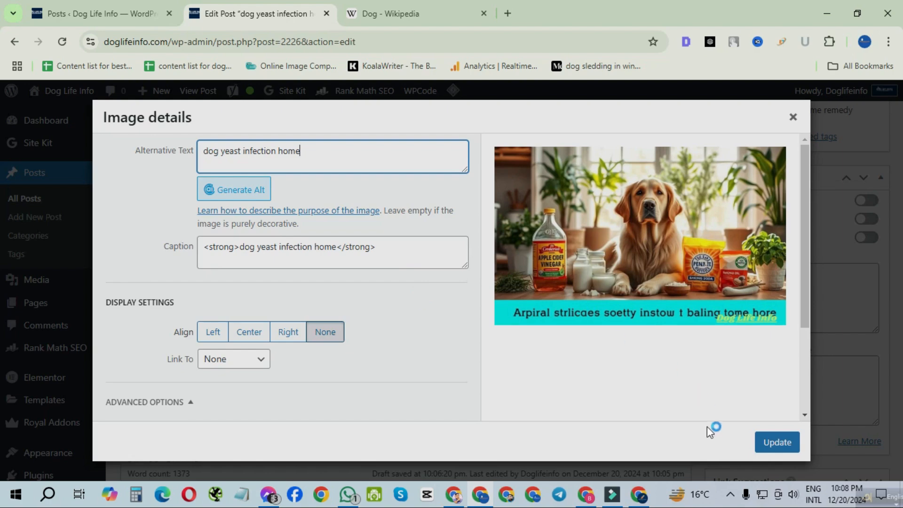
pyautogui.click(777, 442)
# Step: Open the featured image's details and set its alt text and title to "dog yeast infection home"
pyautogui.scroll(-10, 399, 345)
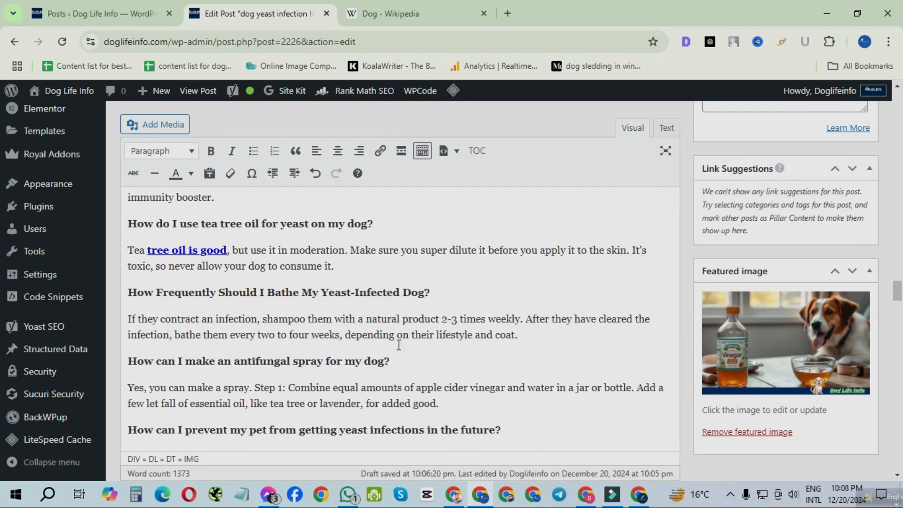
pyautogui.scroll(-8, 399, 345)
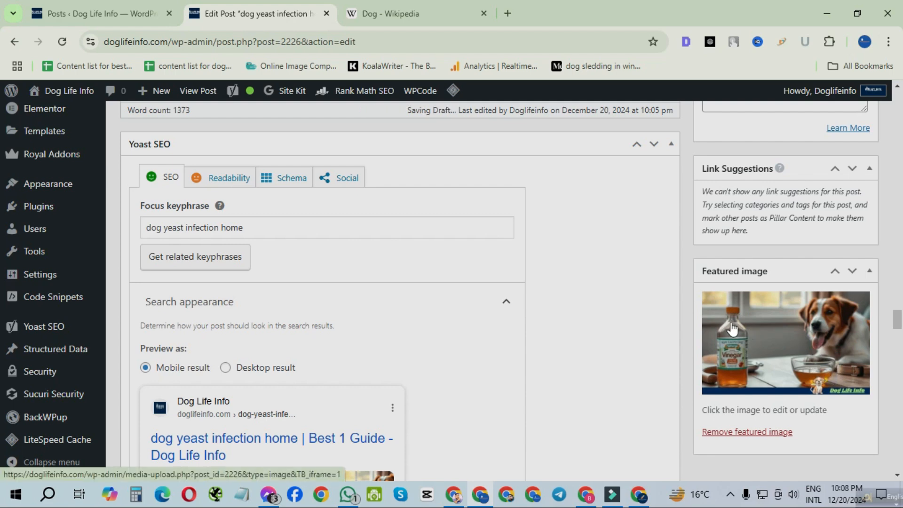
pyautogui.click(785, 330)
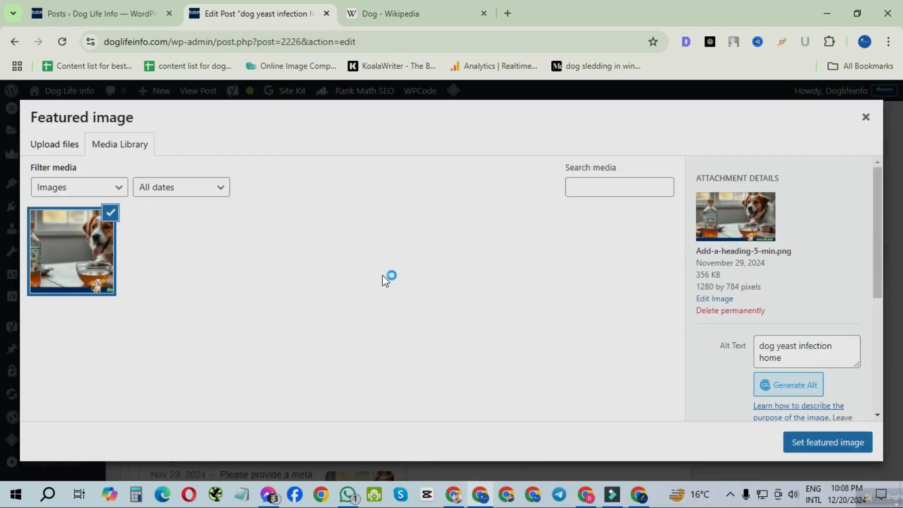
pyautogui.tripleClick(798, 348)
pyautogui.hotkey('ctrl', 'v')
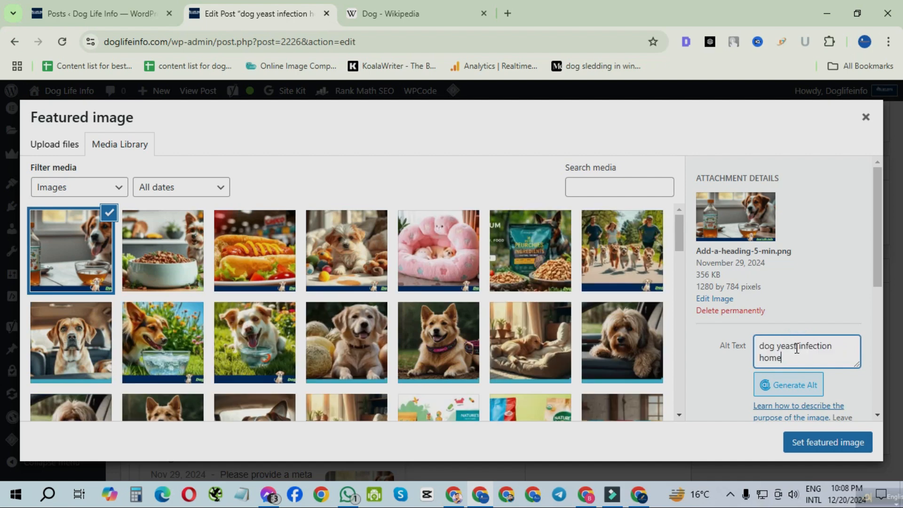
pyautogui.scroll(-3, 809, 294)
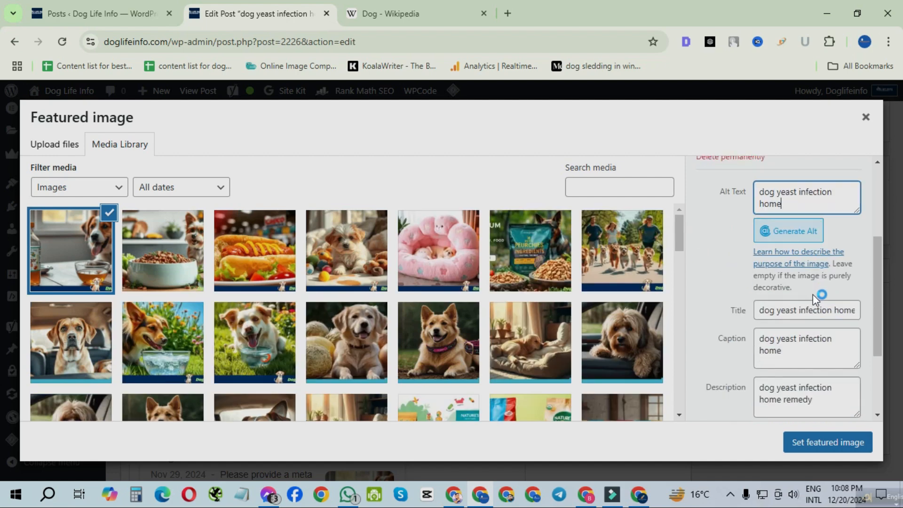
pyautogui.tripleClick(790, 314)
pyautogui.hotkey('ctrl', 'v')
pyautogui.click(698, 326)
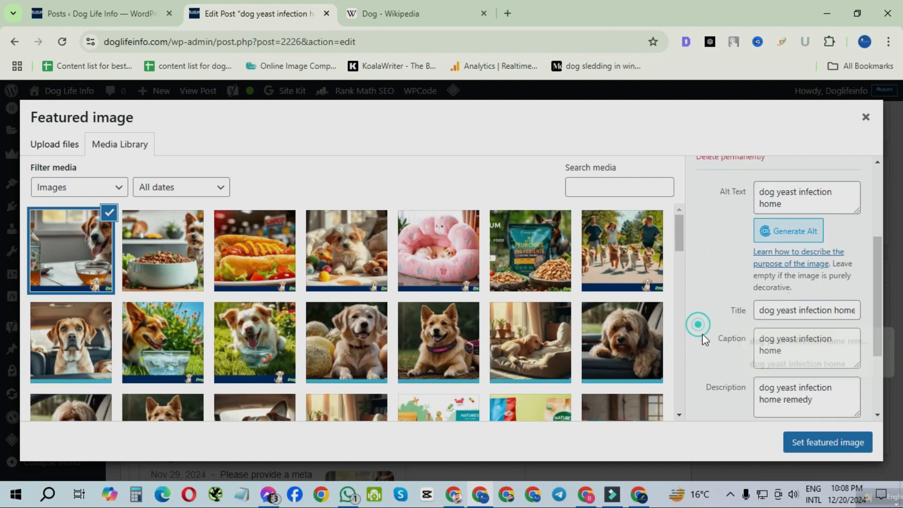
# Step: Set the featured image's caption and description to "dog yeast infection home" and apply it as the featured image
pyautogui.moveTo(801, 351); pyautogui.dragTo(727, 335)
pyautogui.hotkey('ctrl', 'v')
pyautogui.moveTo(816, 399); pyautogui.dragTo(758, 387)
pyautogui.hotkey('ctrl', 'v')
pyautogui.click(824, 442)
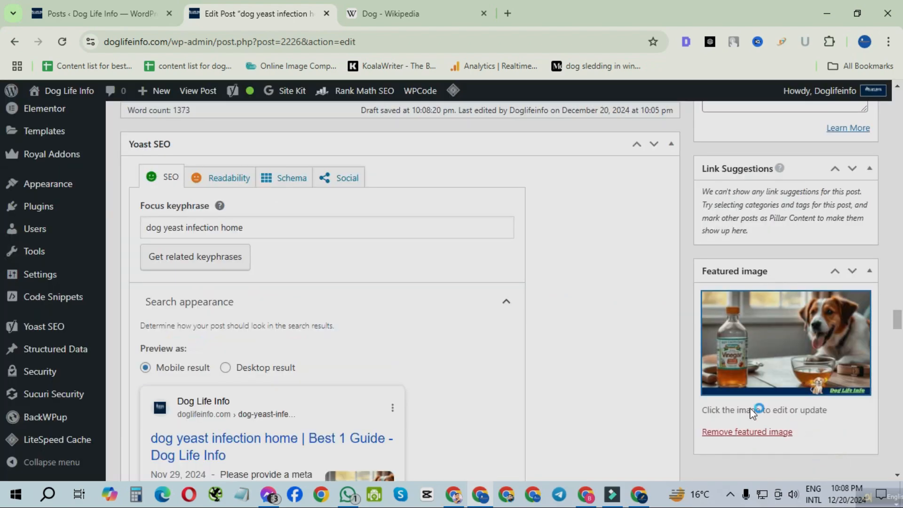
# Step: Review the post's content from the introduction down to the Yoast SEO search appearance preview
pyautogui.scroll(10, 349, 395)
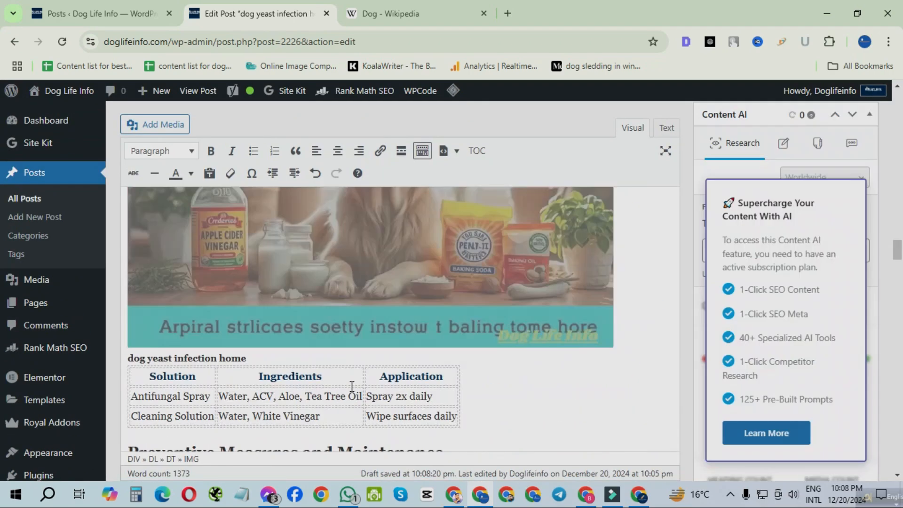
pyautogui.scroll(15, 352, 387)
pyautogui.scroll(-5, 347, 377)
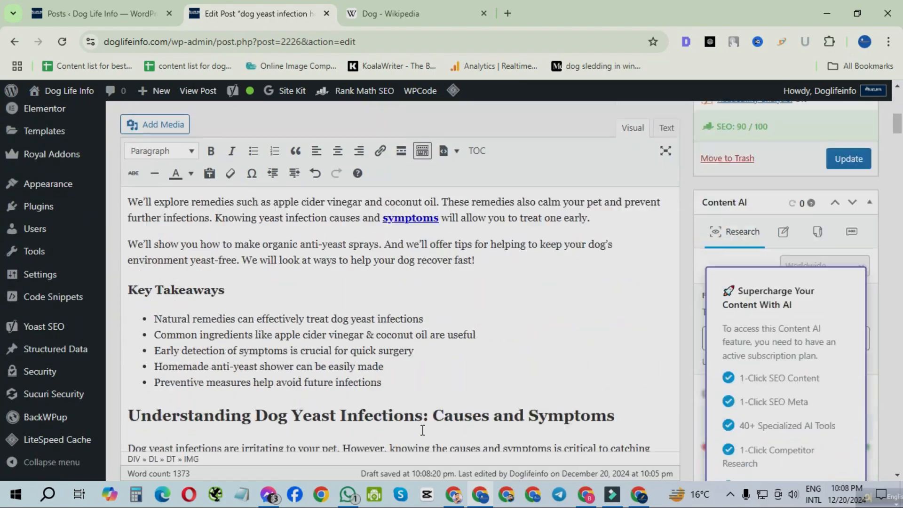
pyautogui.scroll(-20, 316, 376)
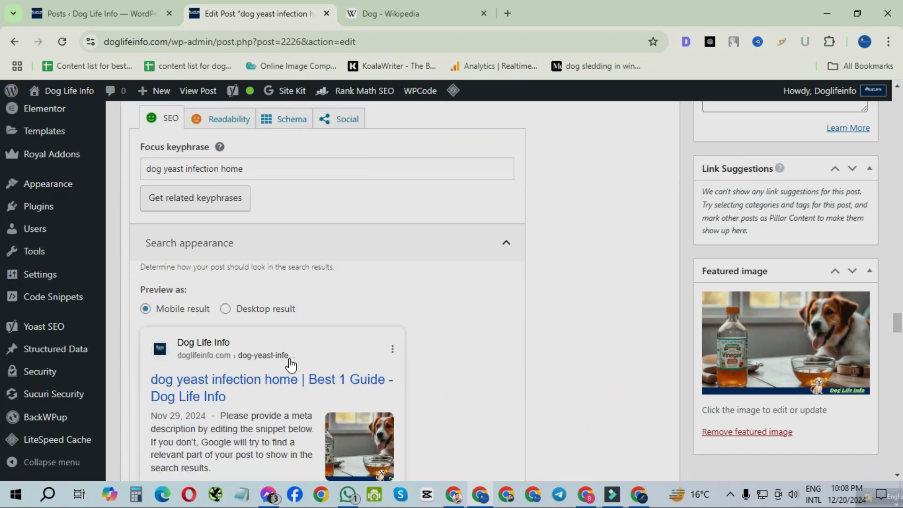
# Step: Replace the post's slug in the Yoast search appearance settings with the copied focus keyphrase "dog yeast infection home"
pyautogui.scroll(2, 296, 367)
pyautogui.scroll(-10, 444, 368)
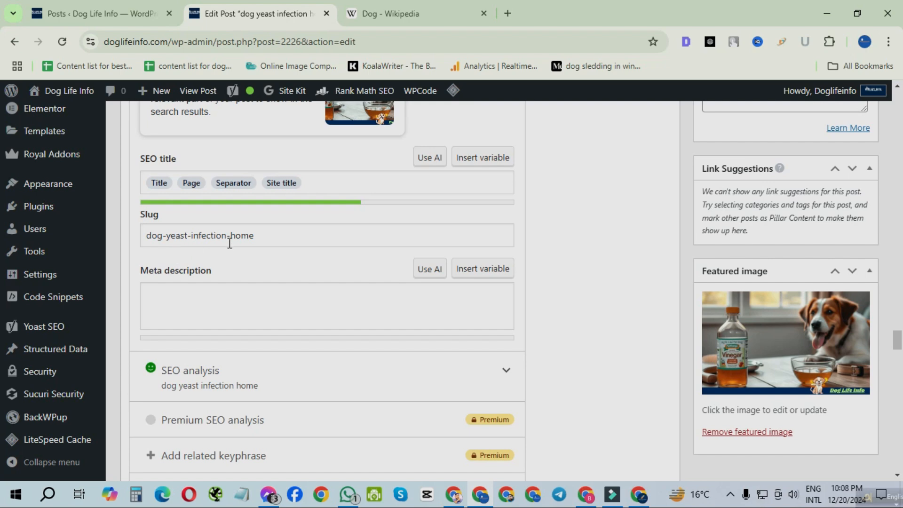
pyautogui.moveTo(272, 237); pyautogui.dragTo(76, 238)
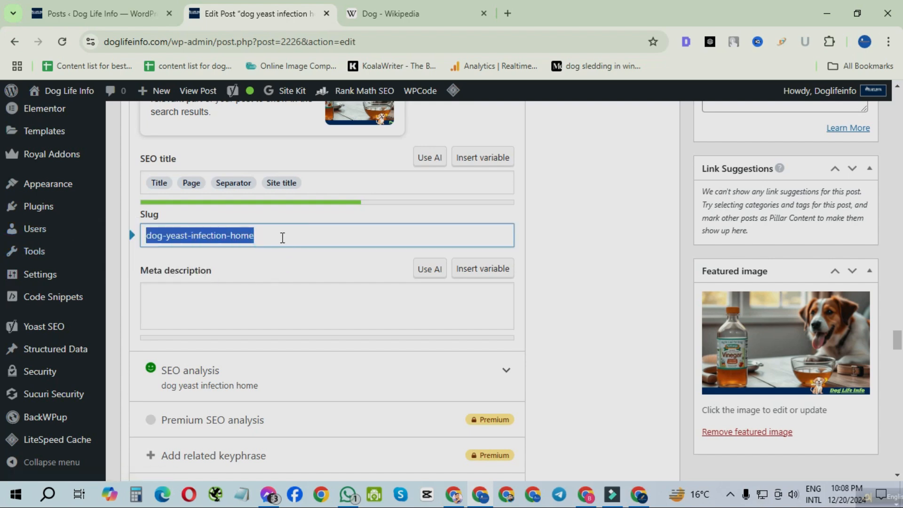
pyautogui.moveTo(280, 235); pyautogui.dragTo(144, 238)
pyautogui.hotkey('ctrl', 'v')
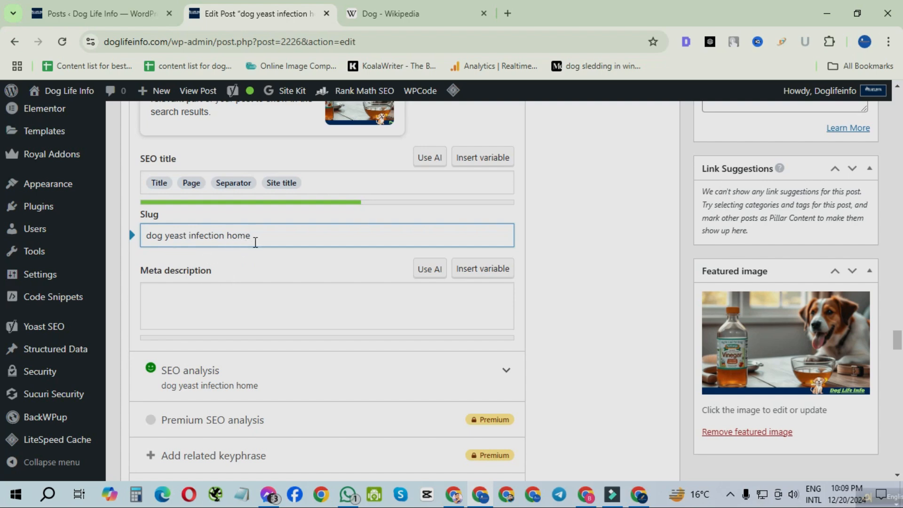
# Step: Replace the spaces in the slug with hyphens so that it reads "dog-yeast-infection-home"
pyautogui.click(166, 236)
pyautogui.press('BackSpace')
pyautogui.write('-')
pyautogui.press('Right')
pyautogui.press('Right')
pyautogui.press('Right')
pyautogui.press('Right')
pyautogui.press('BackSpace')
pyautogui.write('-')
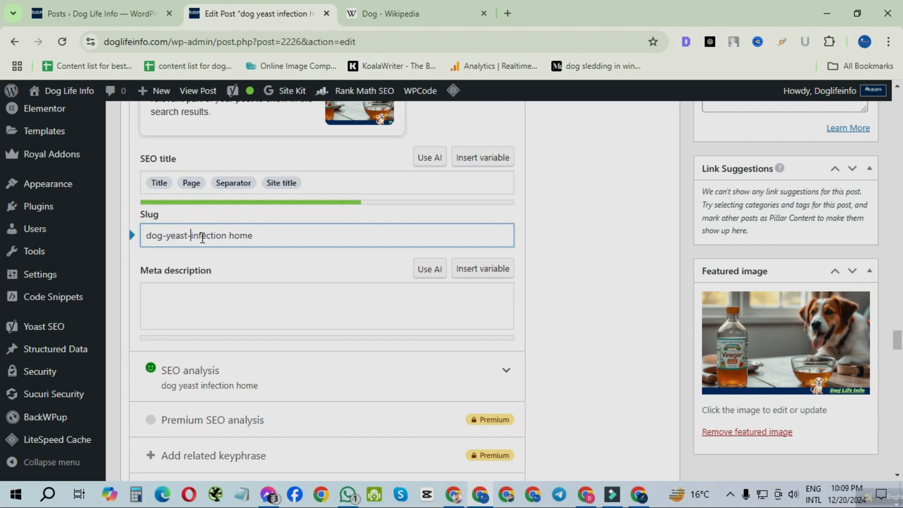
pyautogui.press('Right')
pyautogui.press('Right')
pyautogui.press('Right')
pyautogui.press('Right')
pyautogui.press('Right')
pyautogui.press('Right')
pyautogui.press('Right')
pyautogui.press('Right')
pyautogui.press('Right')
pyautogui.press('Delete')
pyautogui.write('-')
# Step: Switch to the other Chrome window, open ChatGPT and decline the offer to connect the OpenAI and AIPRM accounts
pyautogui.click(198, 296)
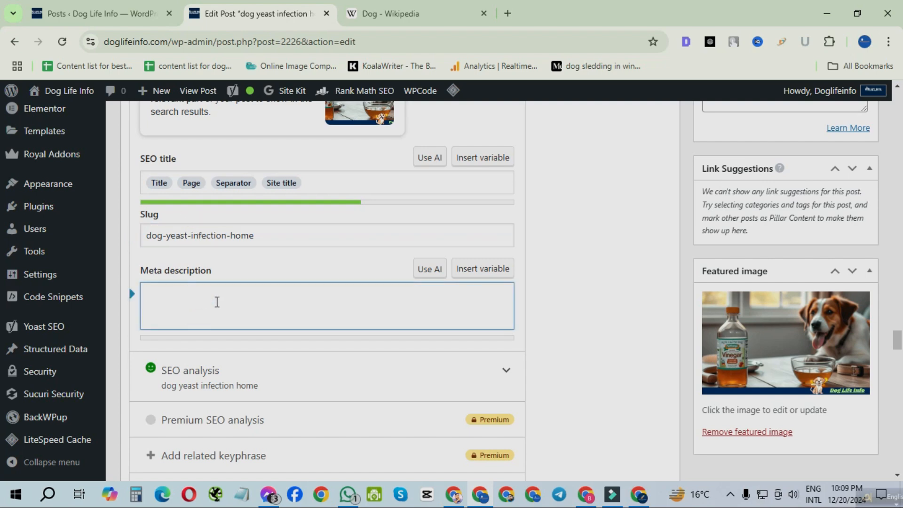
pyautogui.click(219, 302)
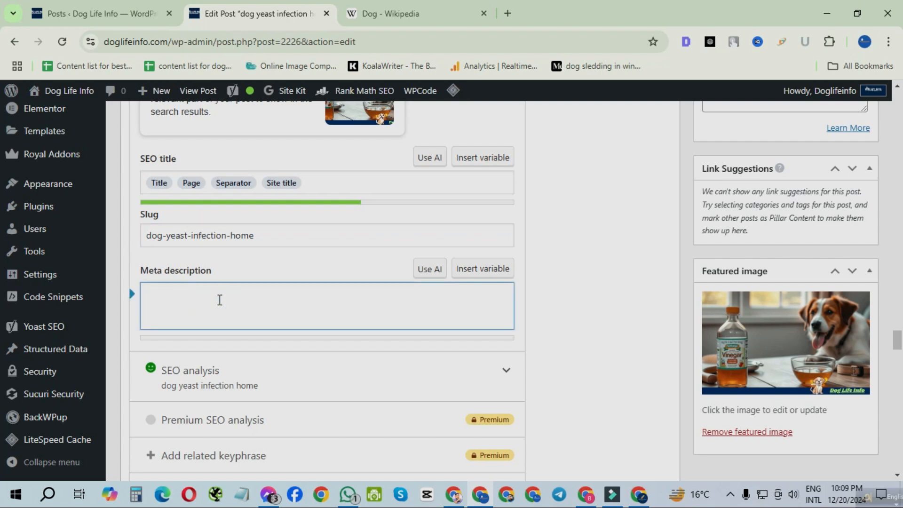
pyautogui.click(506, 496)
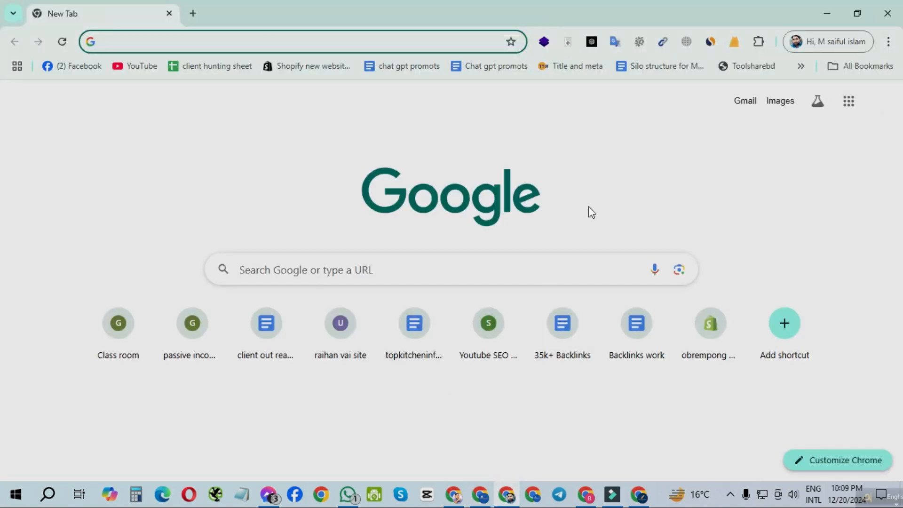
pyautogui.click(592, 42)
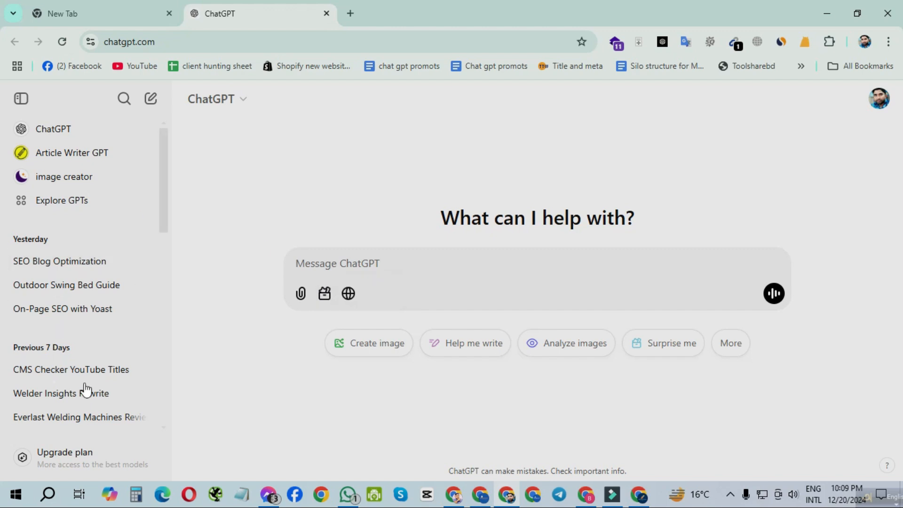
pyautogui.click(318, 262)
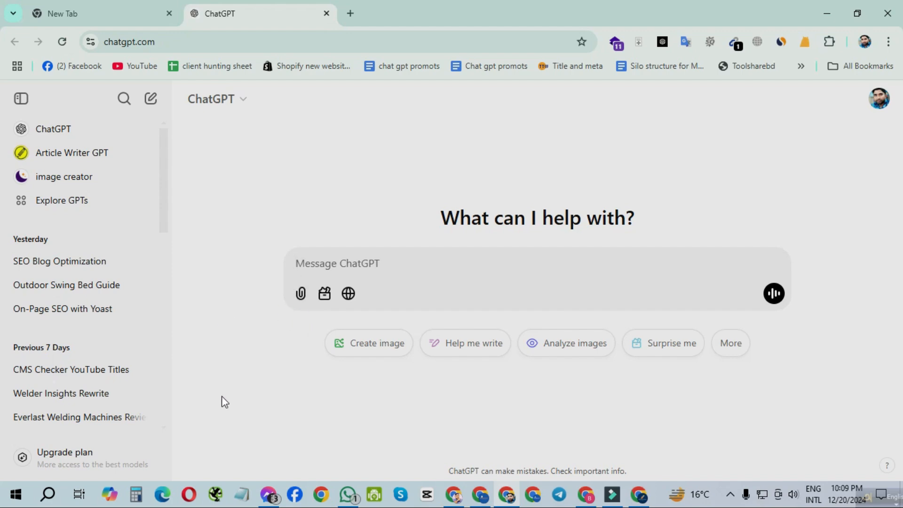
pyautogui.scroll(-2, 158, 377)
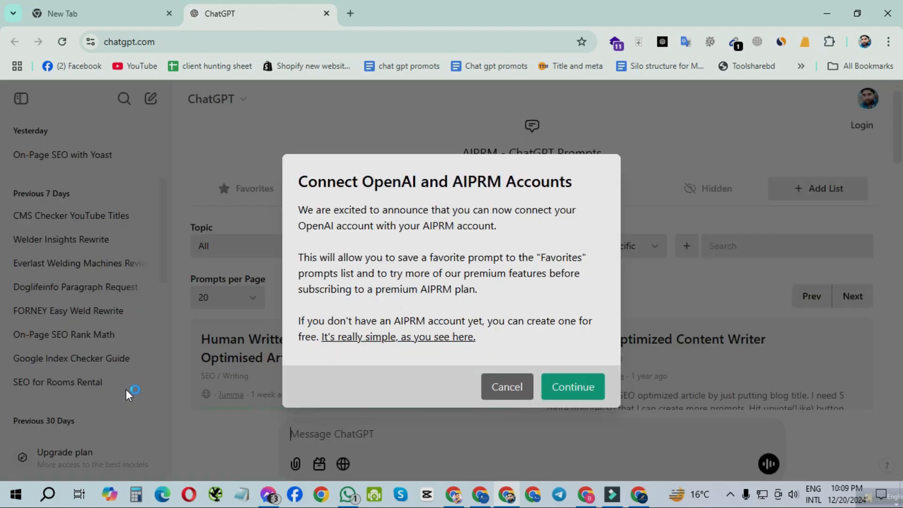
pyautogui.click(495, 392)
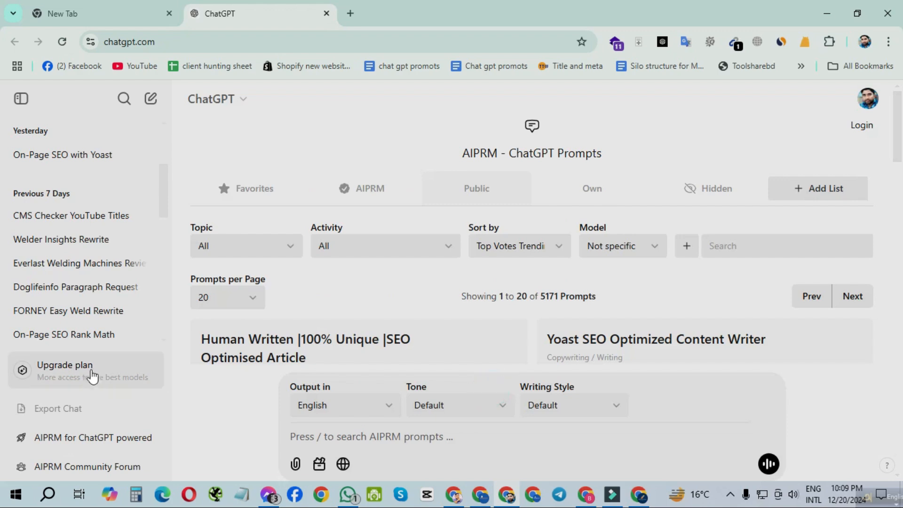
# Step: Search the public AIPRM prompts for "yoast" and choose the "YOAST SEO, keyphrase, title, slug, meta desc" prompt
pyautogui.scroll(-2, 91, 323)
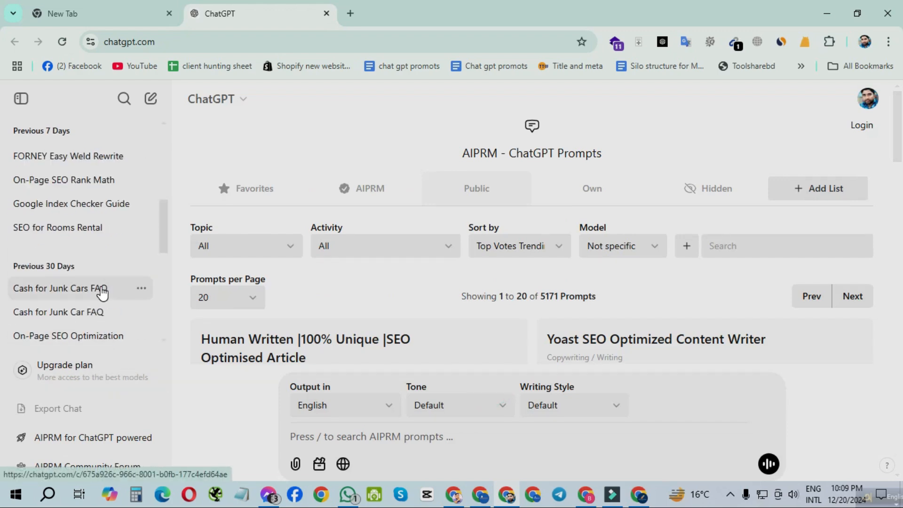
pyautogui.scroll(-3, 101, 288)
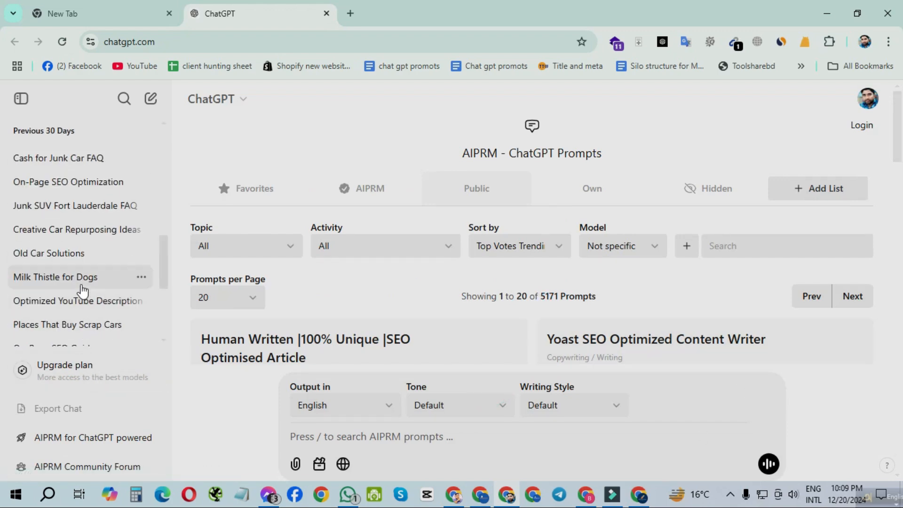
pyautogui.scroll(-3, 91, 313)
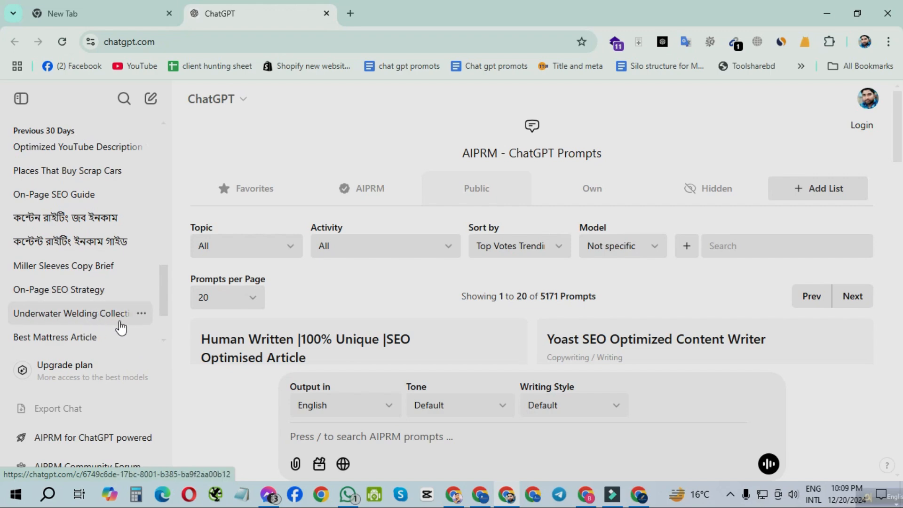
pyautogui.scroll(-3, 97, 323)
pyautogui.scroll(10, 96, 314)
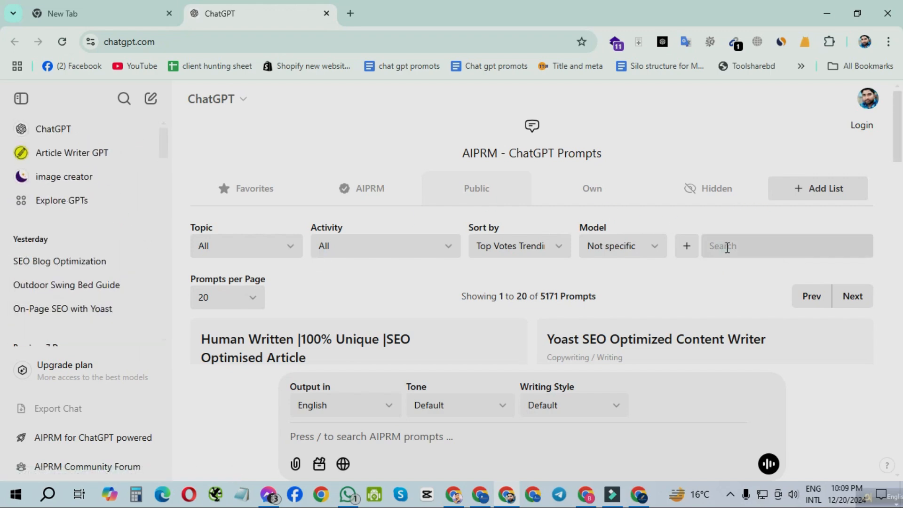
pyautogui.click(726, 247)
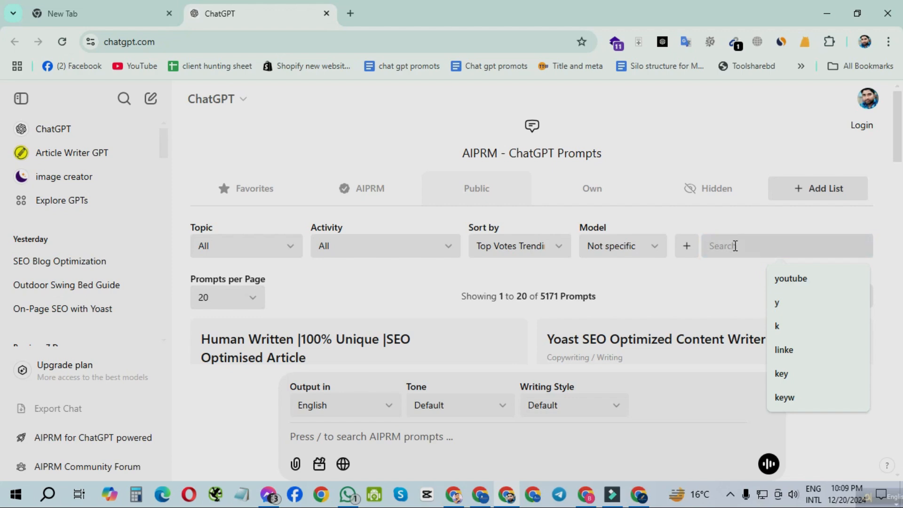
pyautogui.click(735, 245)
pyautogui.write('yoast')
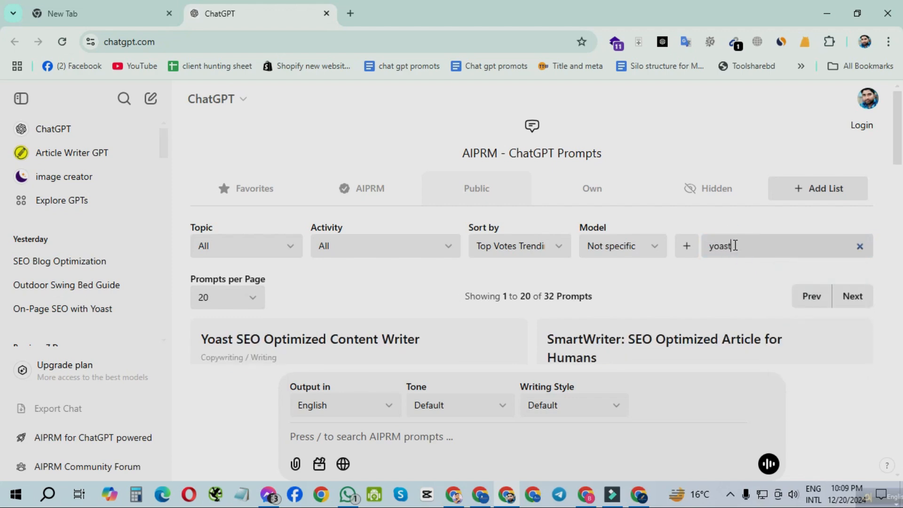
pyautogui.scroll(-3, 558, 211)
pyautogui.scroll(-3, 333, 276)
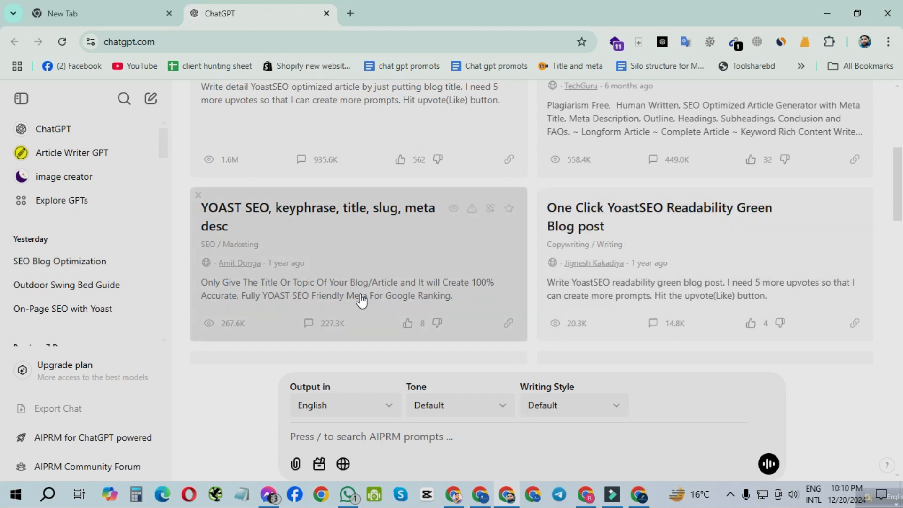
pyautogui.click(322, 253)
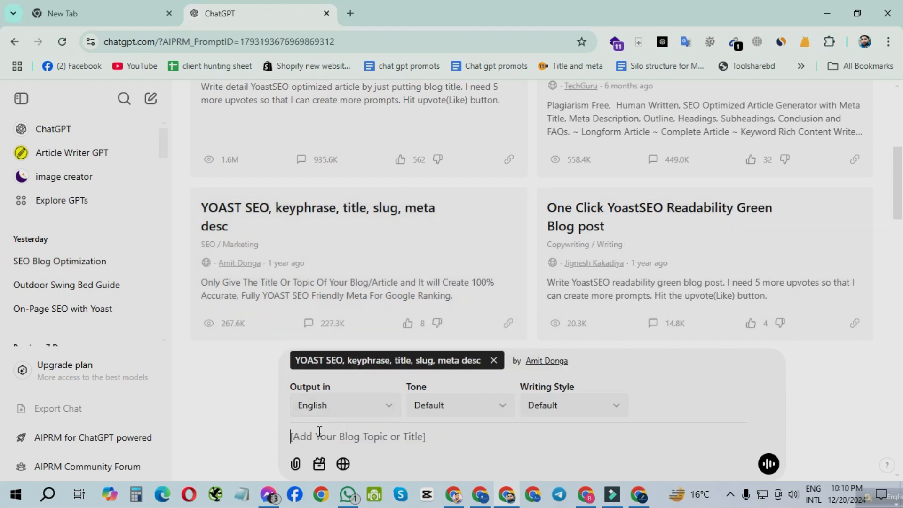
# Step: Run the chosen prompt in ChatGPT with "dog yeast infection home" as the blog topic
pyautogui.click(315, 434)
pyautogui.write('dog yeast infection home')
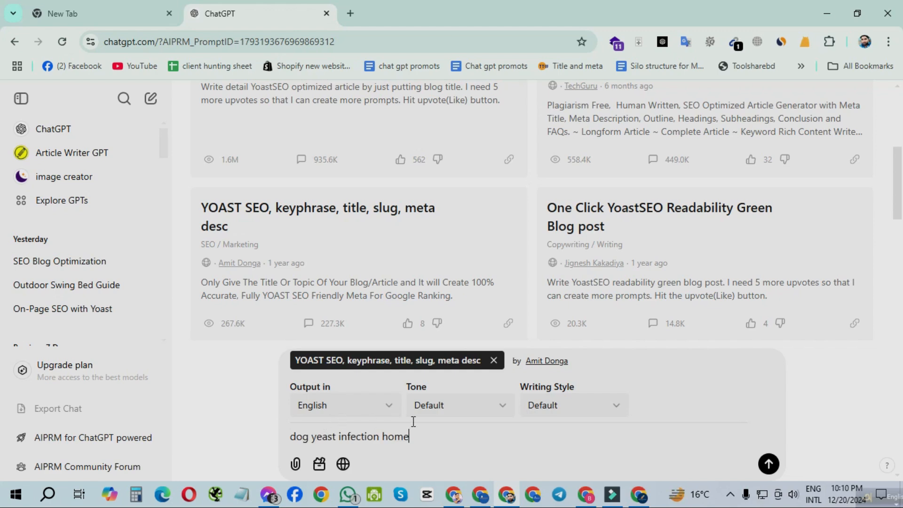
pyautogui.click(769, 464)
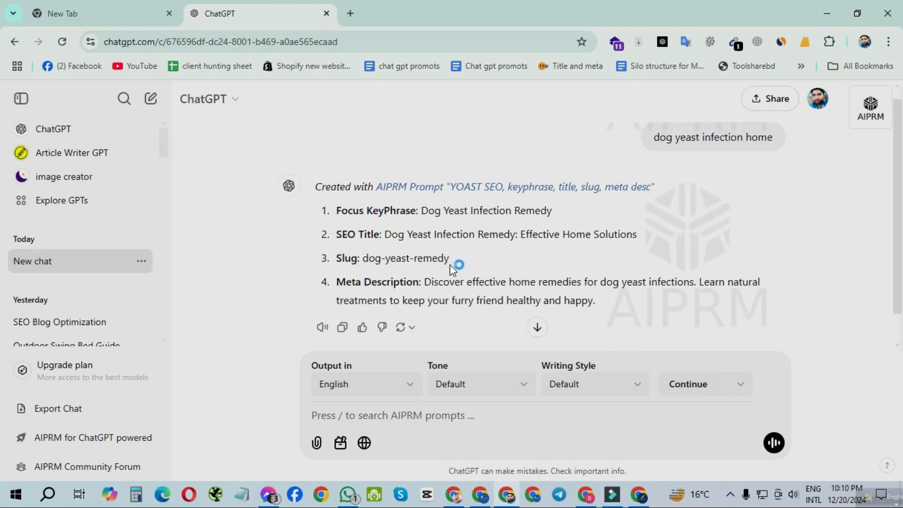
# Step: Copy the generated meta description beginning "Discover effective home remedies for dog yeast infections" into the WordPress post's Yoast meta description
pyautogui.scroll(-1, 485, 214)
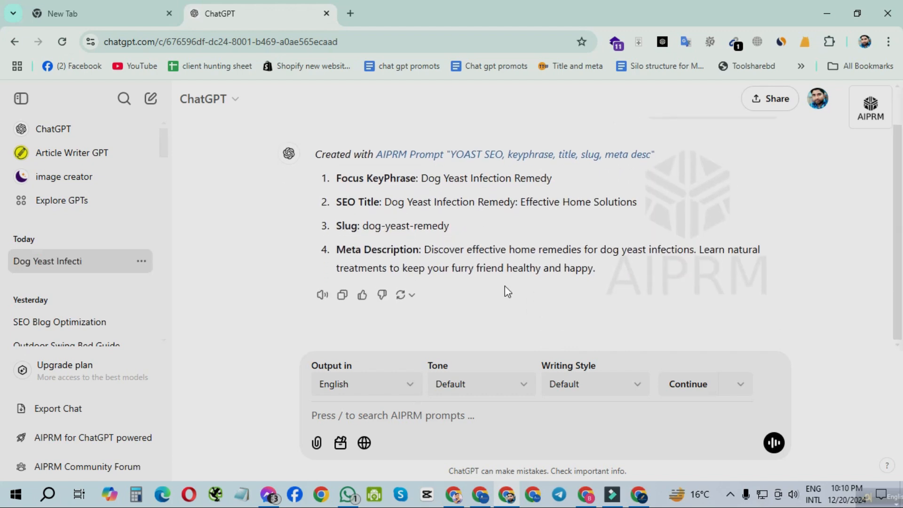
pyautogui.moveTo(559, 268); pyautogui.dragTo(425, 250)
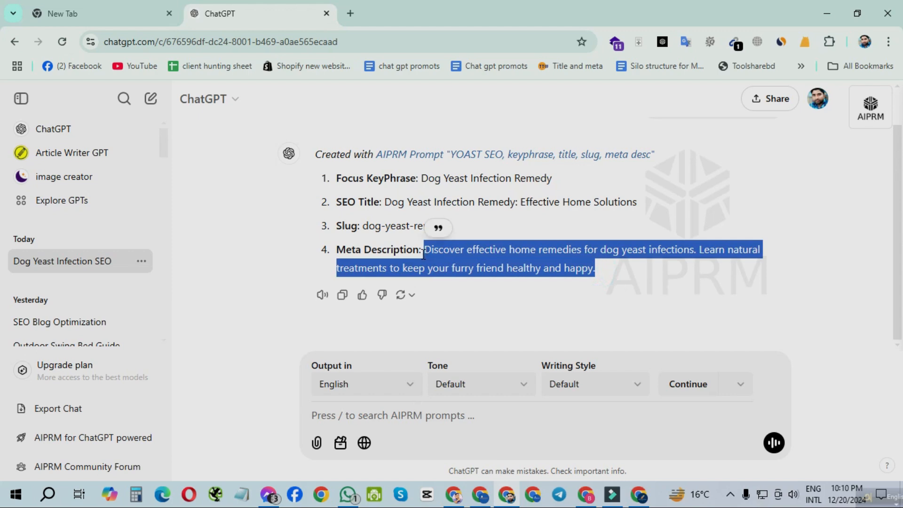
pyautogui.rightClick(479, 263)
pyautogui.click(515, 275)
pyautogui.click(481, 500)
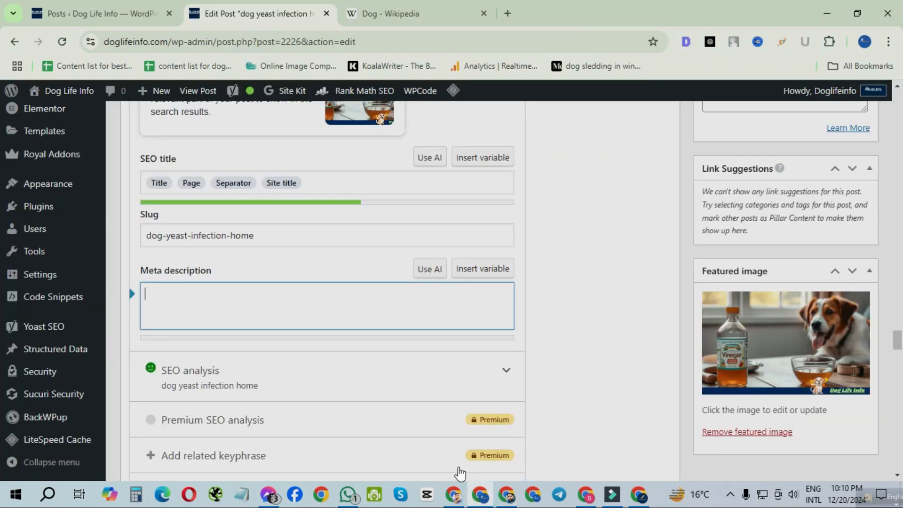
pyautogui.click(183, 293)
pyautogui.hotkey('ctrl', 'v')
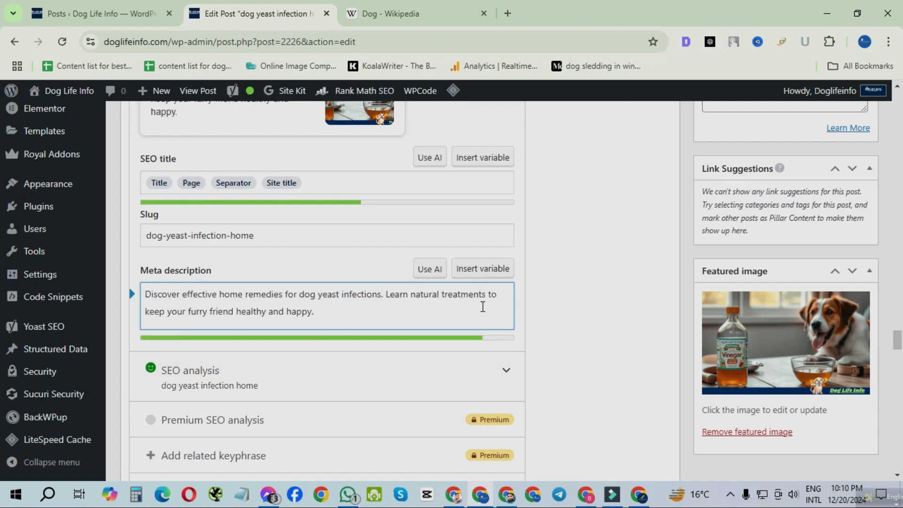
# Step: Test the meta description's length indicator by appending random filler characters, and delete the filler
pyautogui.click(369, 309)
pyautogui.write('ghsrtyer4y54y54y6754yvfq3463n')
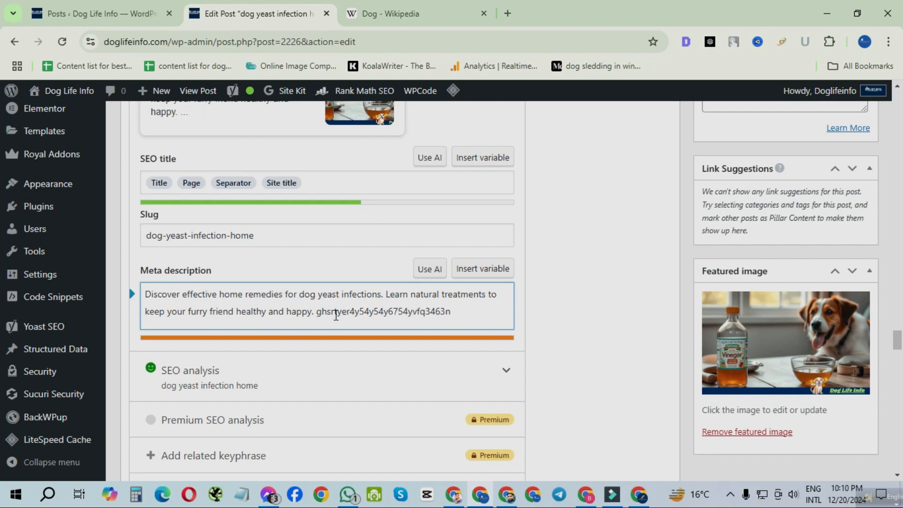
pyautogui.moveTo(316, 312); pyautogui.dragTo(536, 315)
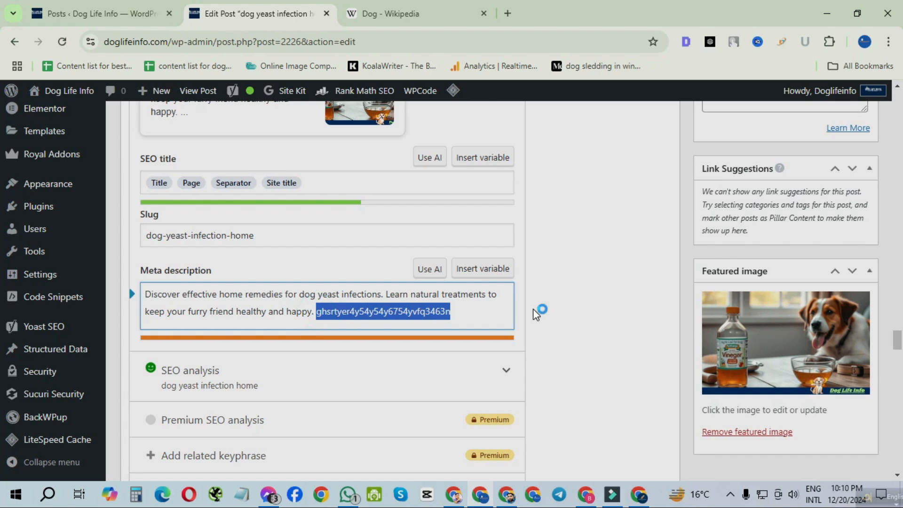
pyautogui.press('BackSpace')
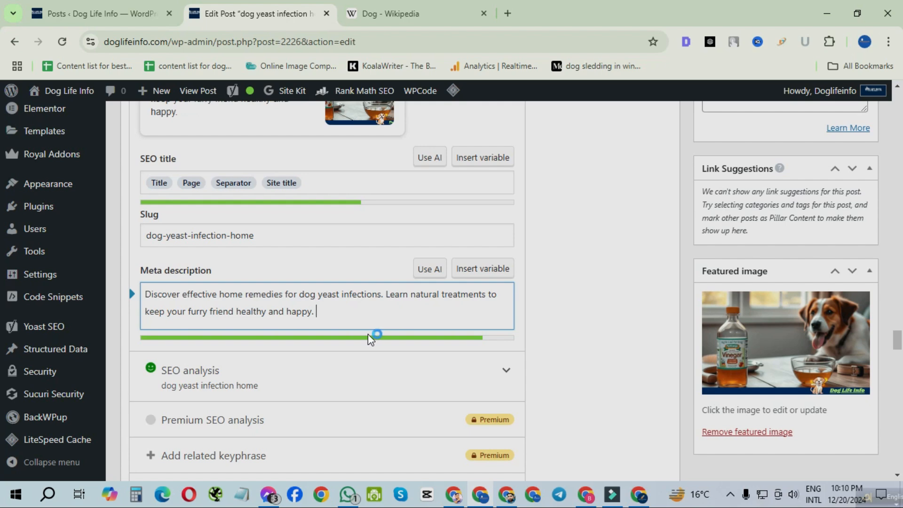
# Step: Review the Yoast search preview and SEO analysis sections, the Rank Math checks and the post's content
pyautogui.scroll(3, 367, 336)
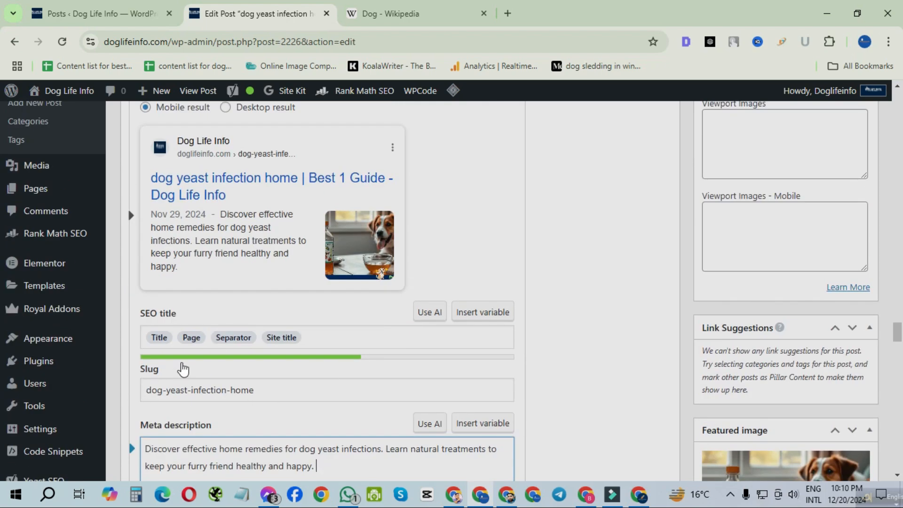
pyautogui.scroll(-3, 372, 358)
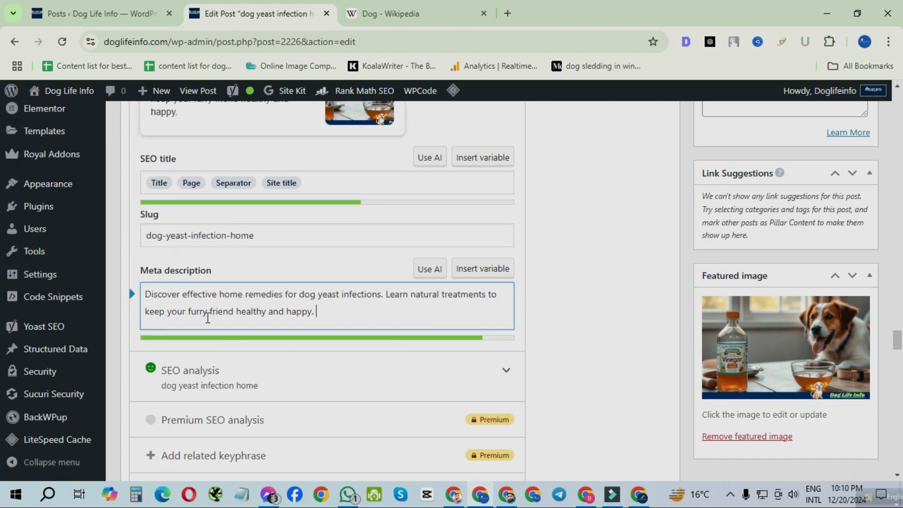
pyautogui.scroll(-3, 423, 357)
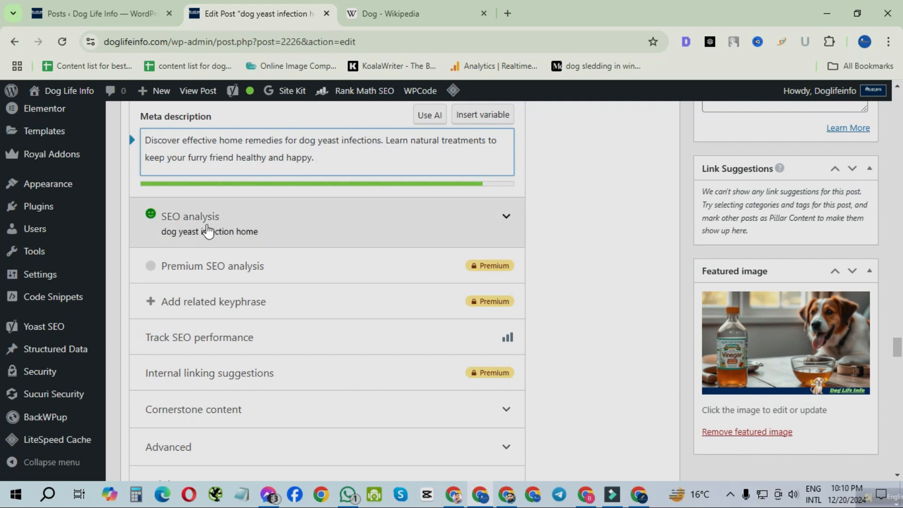
pyautogui.moveTo(250, 94)
pyautogui.scroll(-12, 372, 263)
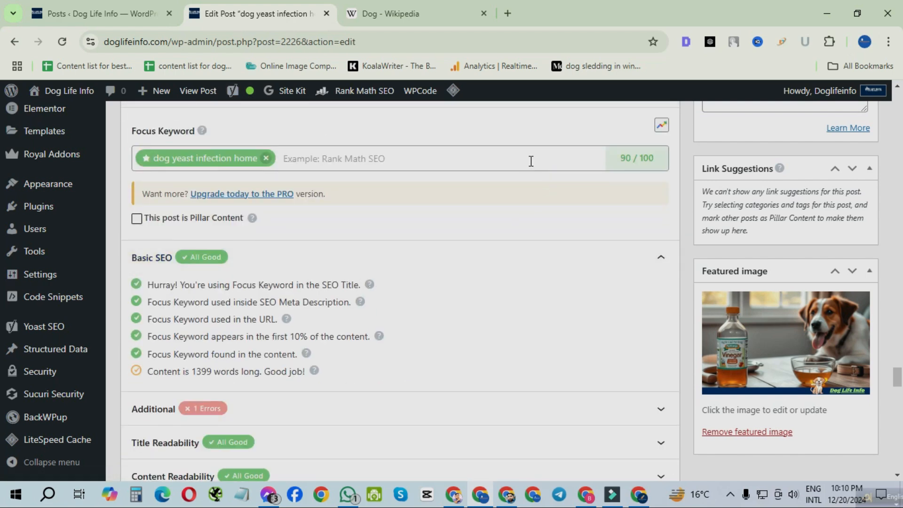
pyautogui.scroll(15, 489, 182)
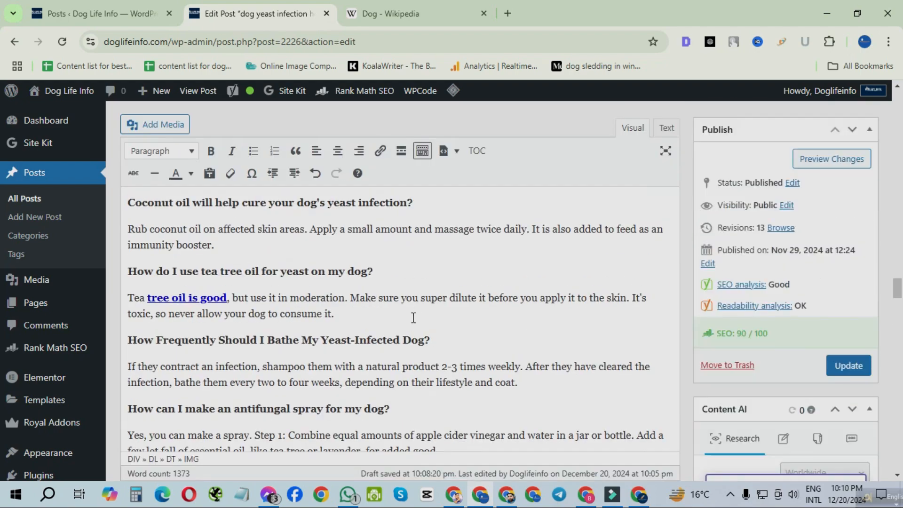
pyautogui.scroll(10, 422, 316)
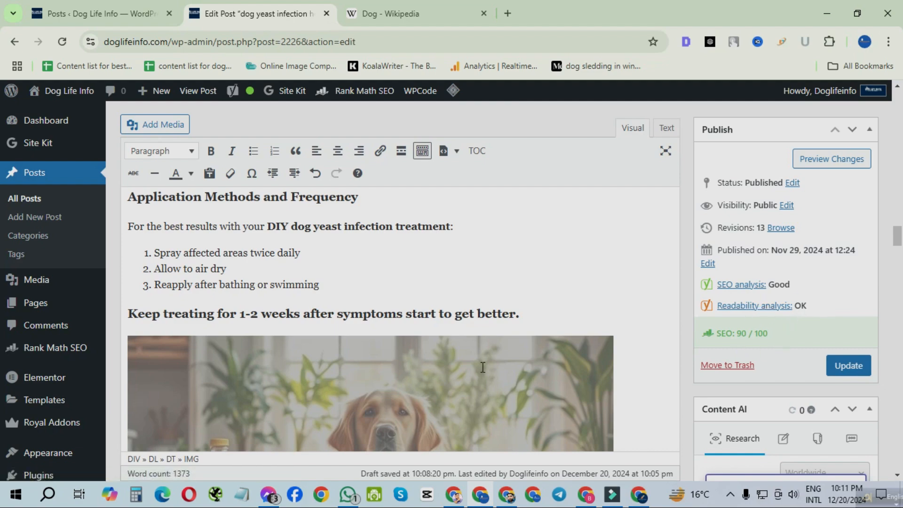
pyautogui.scroll(-20, 391, 321)
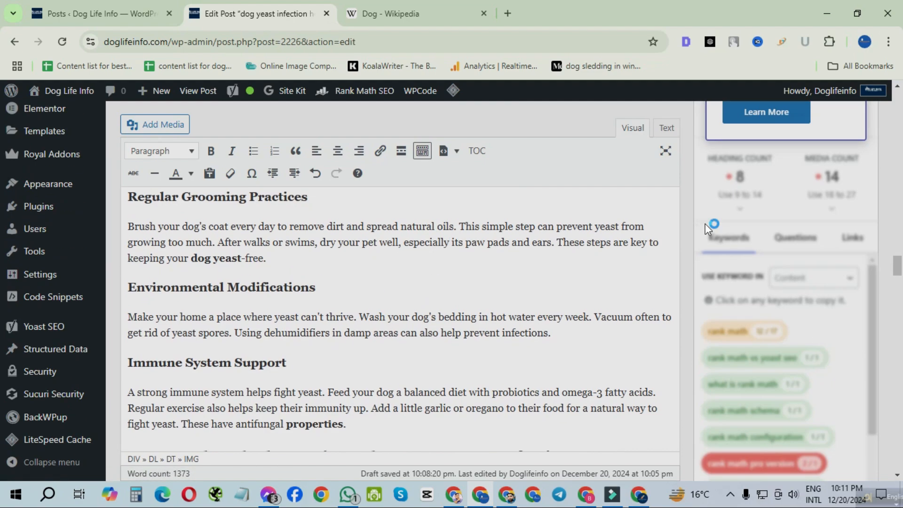
# Step: Open the Yoast readability analysis for the post and examine its listed problems, improvements and good results
pyautogui.scroll(2, 271, 366)
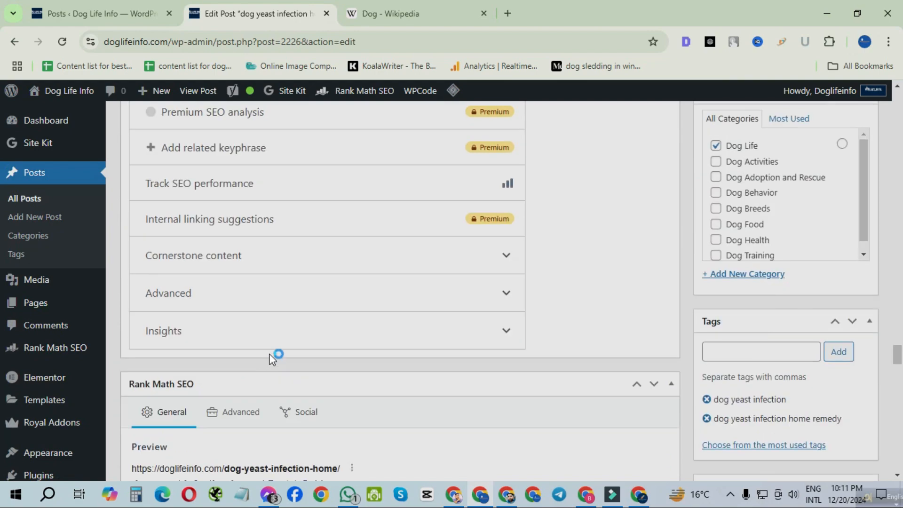
pyautogui.scroll(-6, 277, 358)
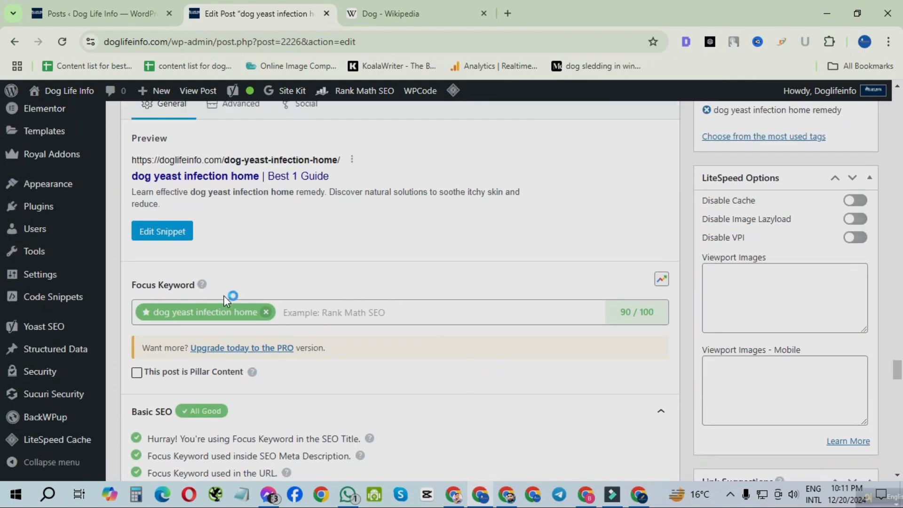
pyautogui.scroll(15, 244, 325)
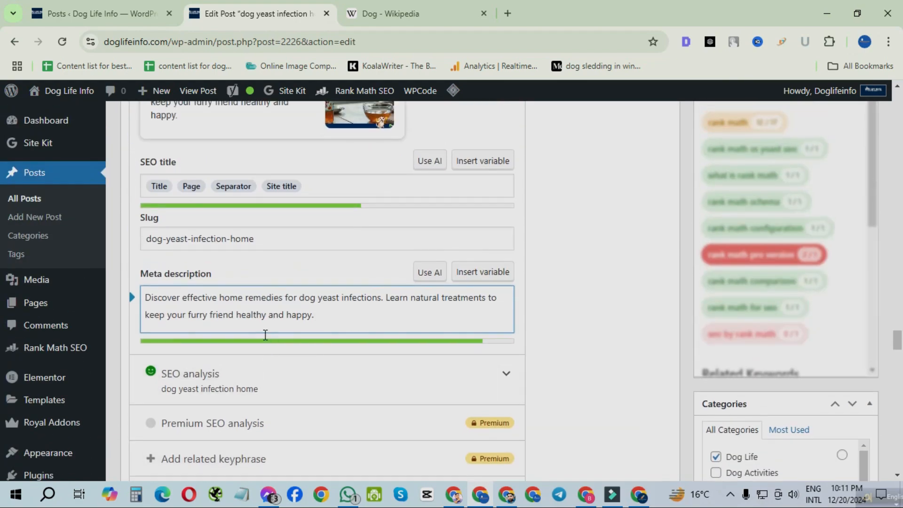
pyautogui.scroll(3, 266, 335)
pyautogui.scroll(6, 238, 330)
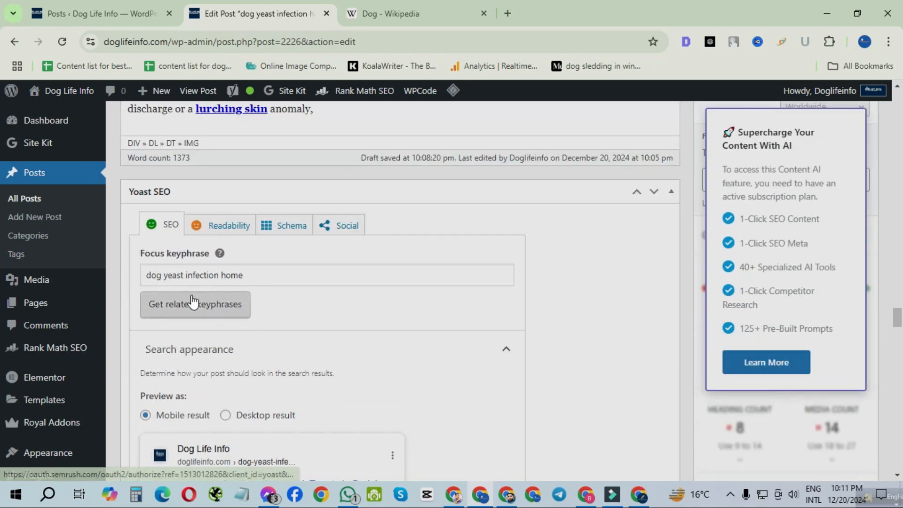
pyautogui.click(219, 226)
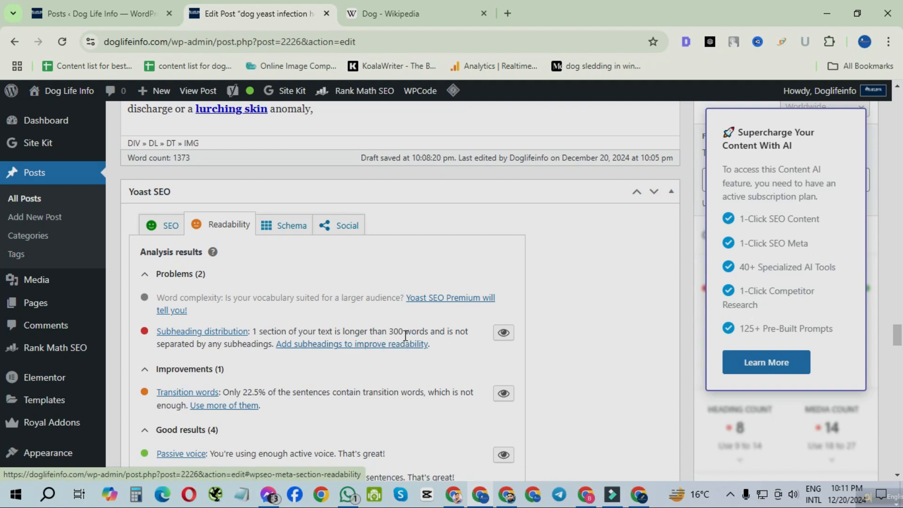
pyautogui.scroll(15, 405, 336)
pyautogui.scroll(-15, 381, 365)
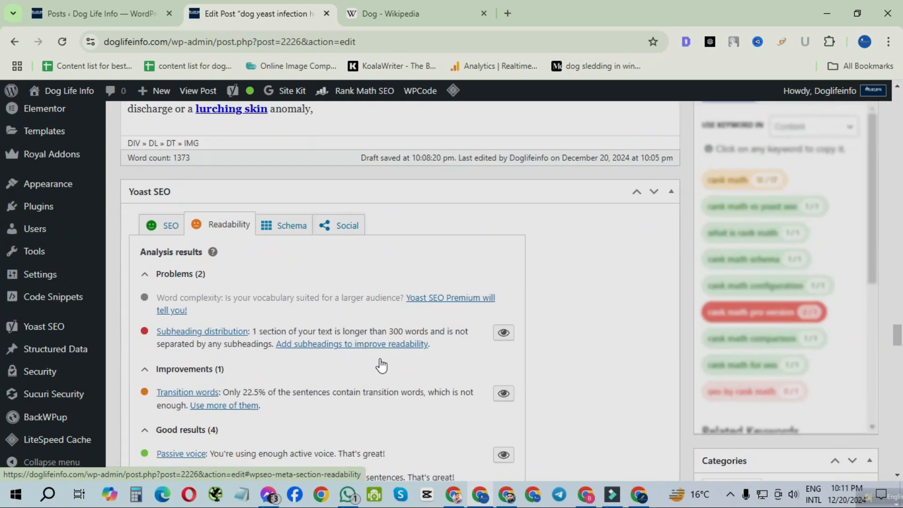
# Step: Highlight the text flagged by the subheading distribution check, examine the marked FAQ section, and remove the highlight
pyautogui.click(503, 333)
pyautogui.scroll(10, 395, 359)
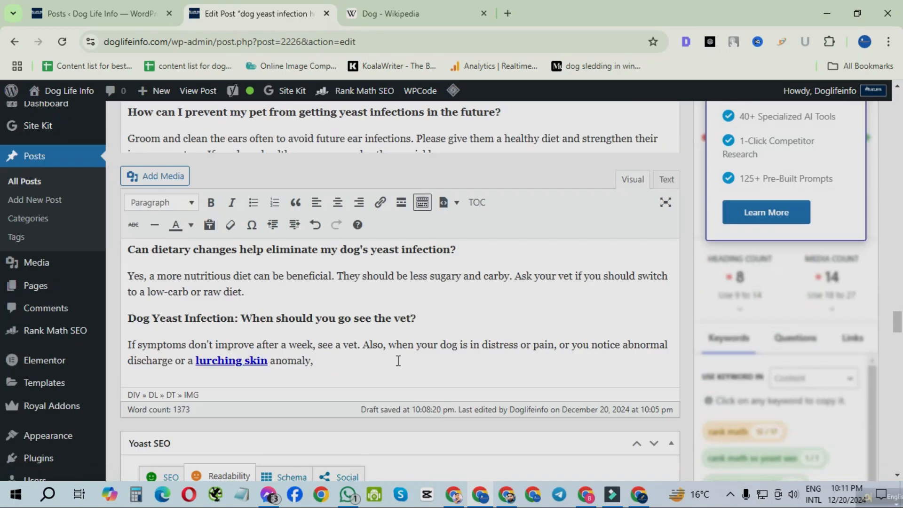
pyautogui.scroll(-15, 397, 364)
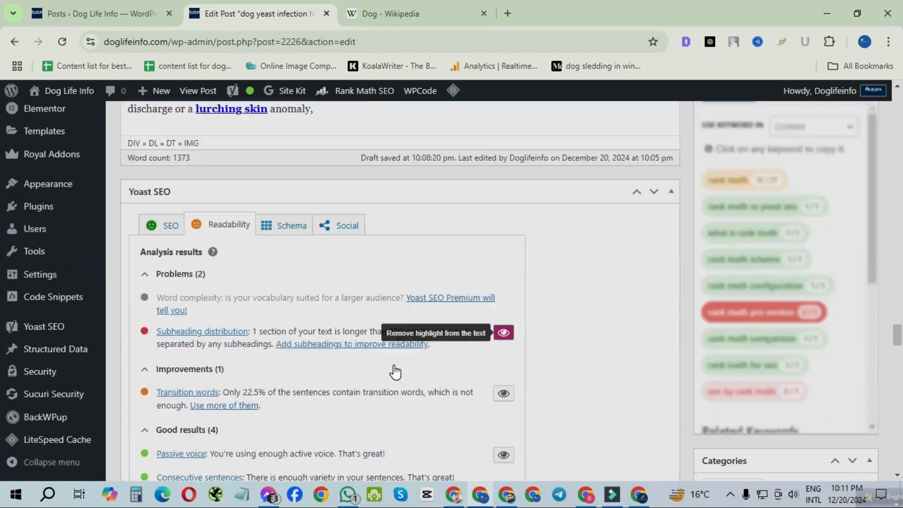
pyautogui.scroll(10, 394, 367)
pyautogui.scroll(10, 393, 363)
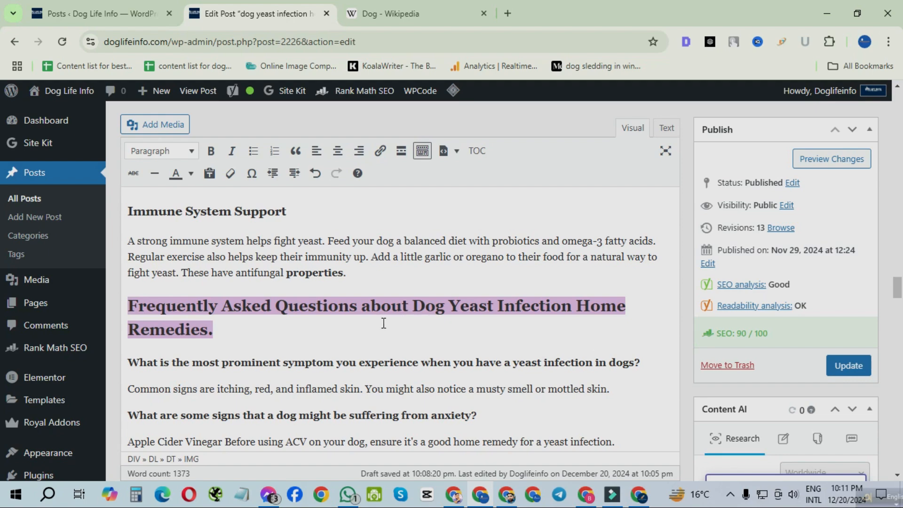
pyautogui.scroll(-15, 370, 312)
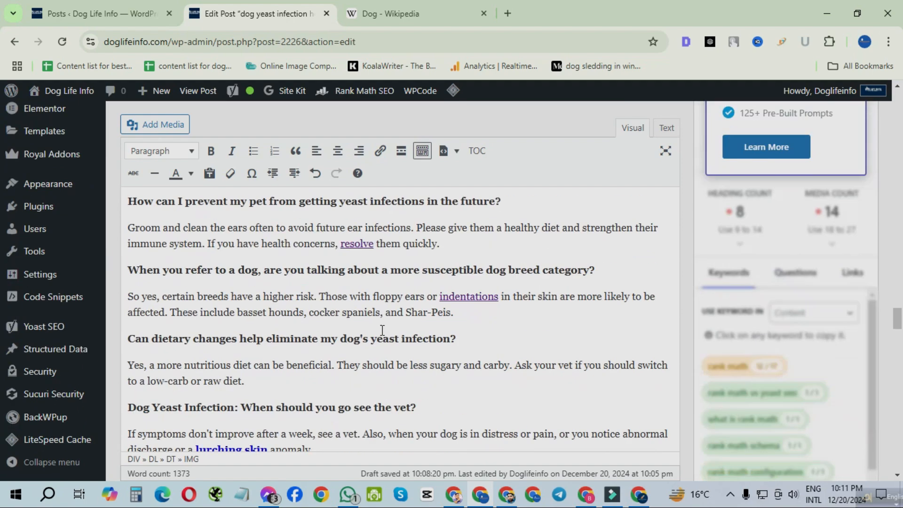
pyautogui.scroll(3, 379, 332)
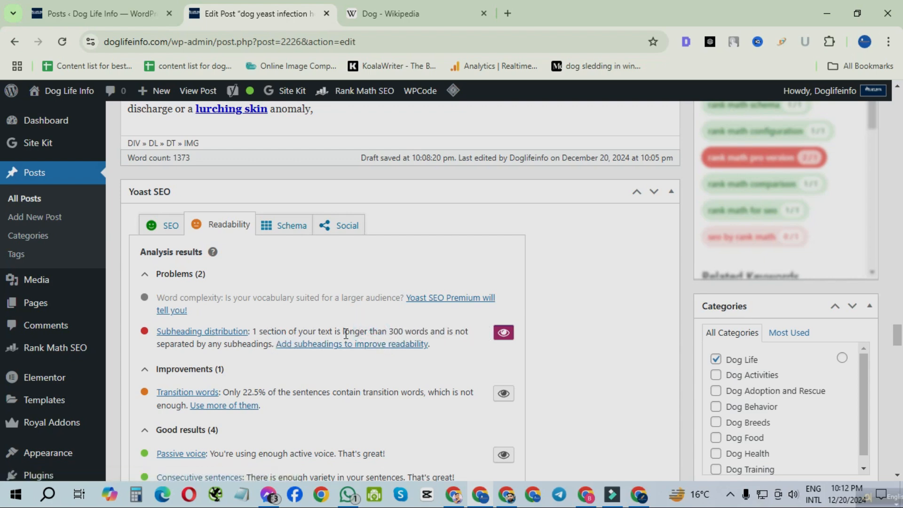
pyautogui.click(502, 333)
pyautogui.scroll(10, 296, 346)
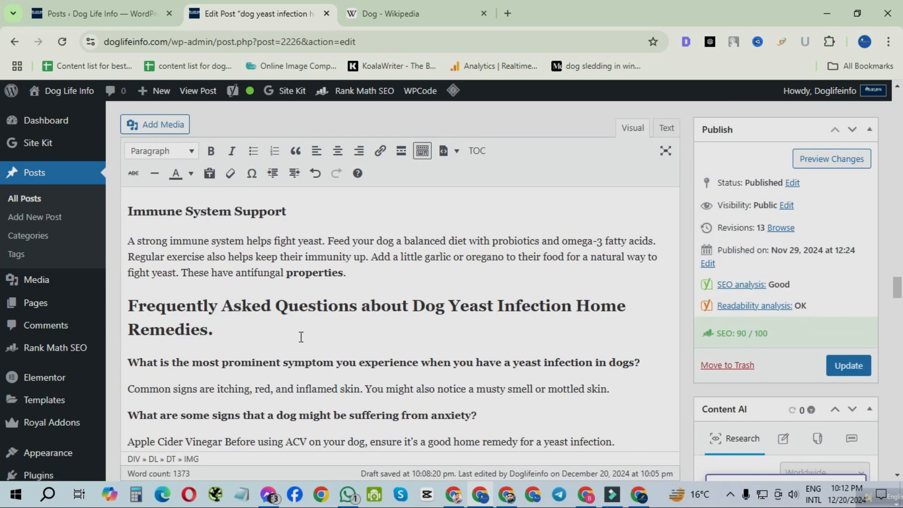
# Step: Format the first two FAQ questions, on the most prominent yeast infection symptom and on signs of anxiety, as Heading 4
pyautogui.click(368, 360)
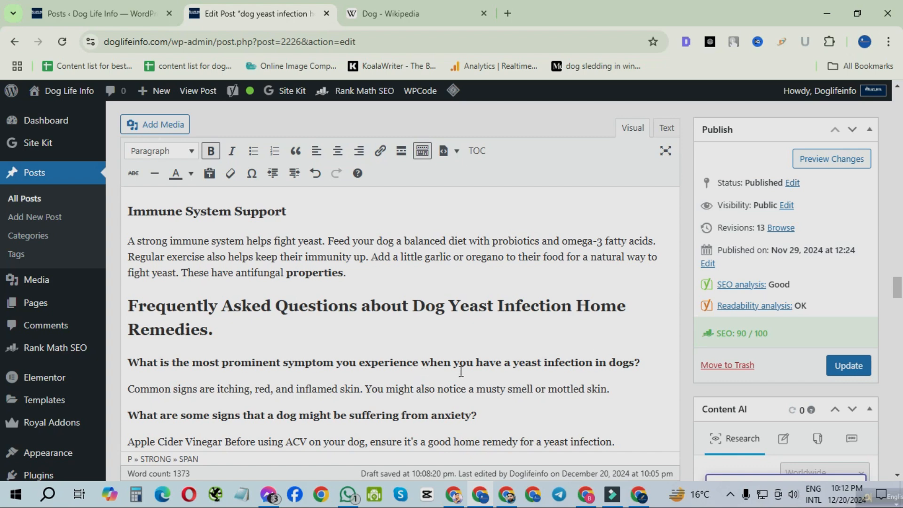
pyautogui.moveTo(647, 361); pyautogui.dragTo(130, 353)
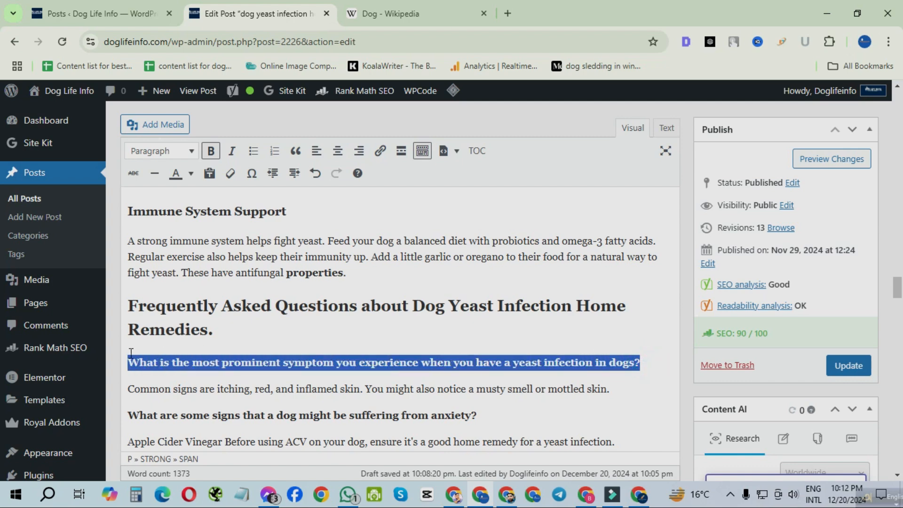
pyautogui.click(160, 150)
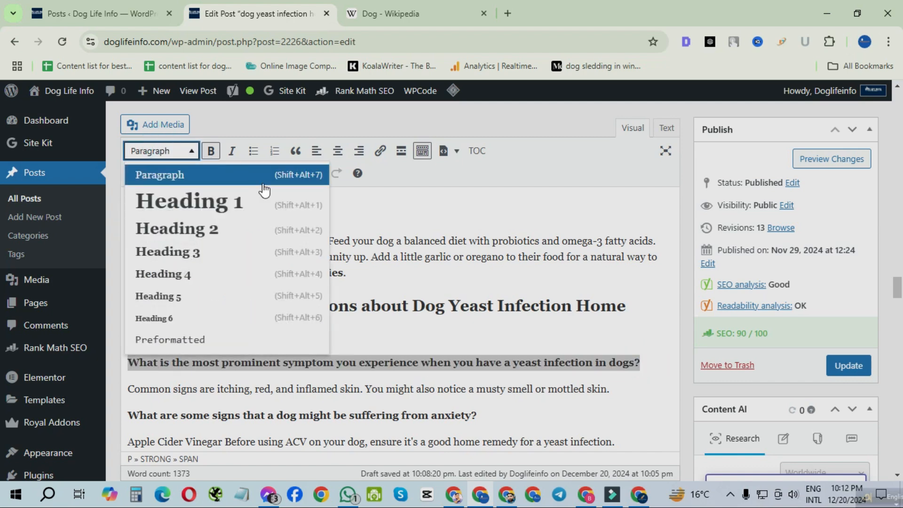
pyautogui.click(184, 283)
pyautogui.click(270, 386)
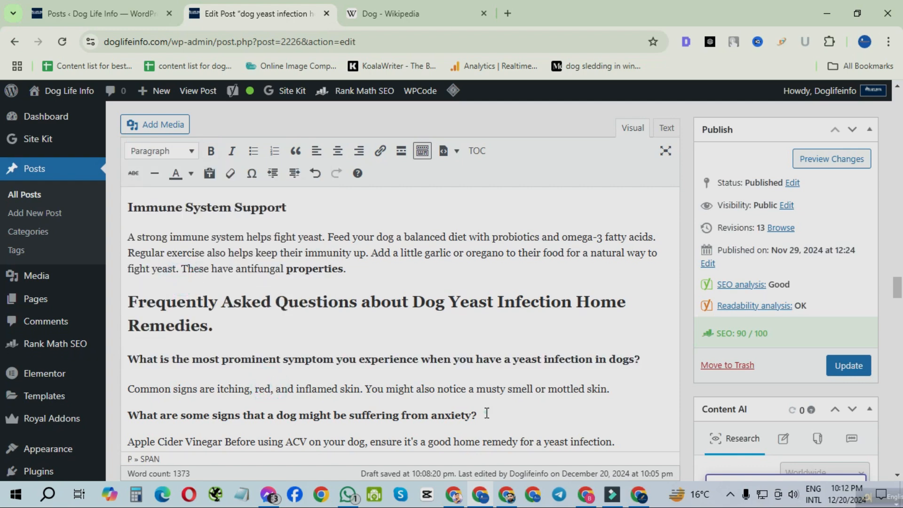
pyautogui.moveTo(487, 413); pyautogui.dragTo(127, 416)
pyautogui.click(154, 150)
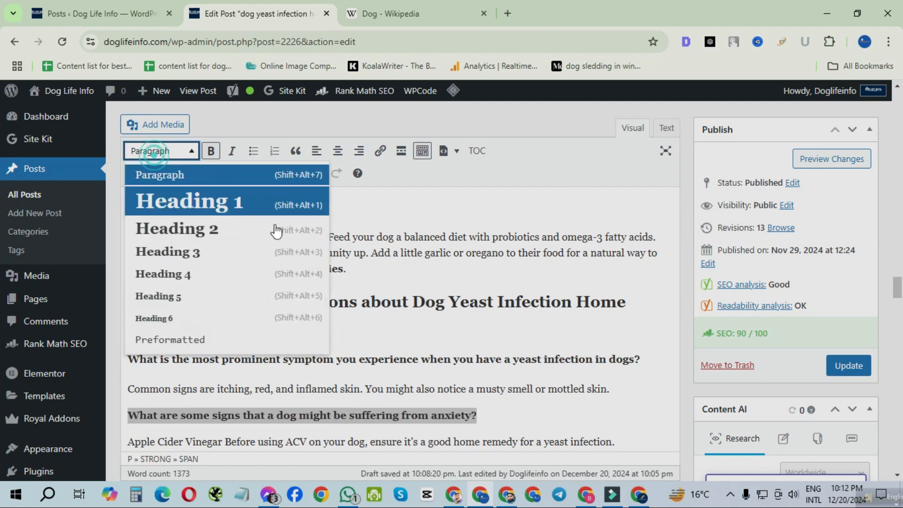
pyautogui.click(188, 274)
# Step: Format the FAQ questions about coconut oil and tea tree oil as Heading 4
pyautogui.scroll(-3, 427, 294)
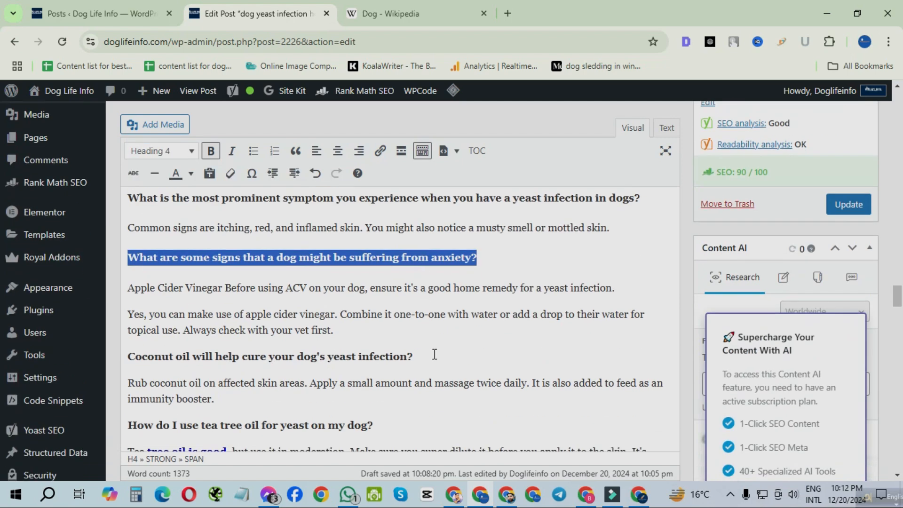
pyautogui.moveTo(435, 354); pyautogui.dragTo(124, 358)
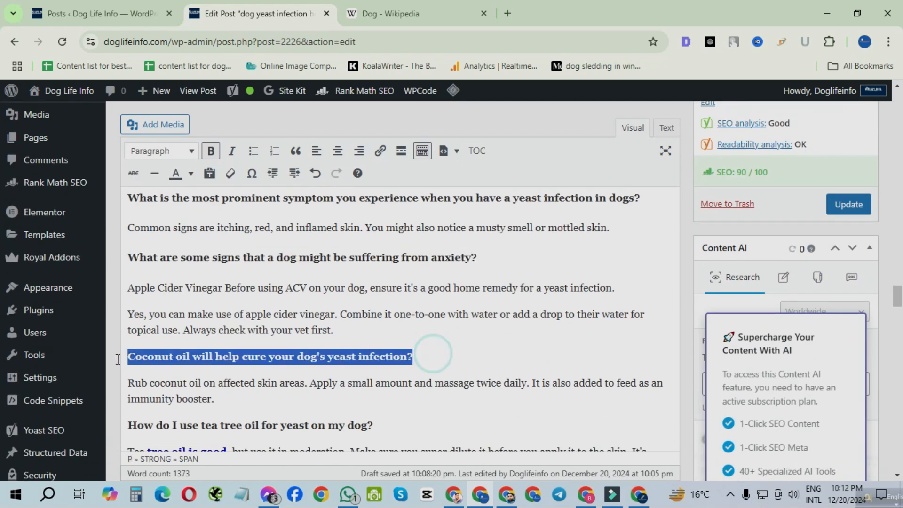
pyautogui.click(151, 155)
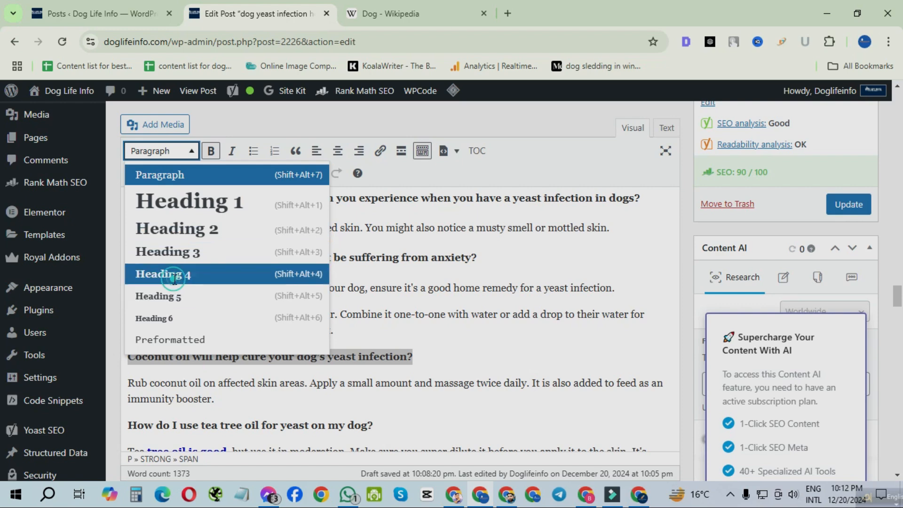
pyautogui.click(174, 274)
pyautogui.scroll(-3, 174, 277)
pyautogui.tripleClick(376, 271)
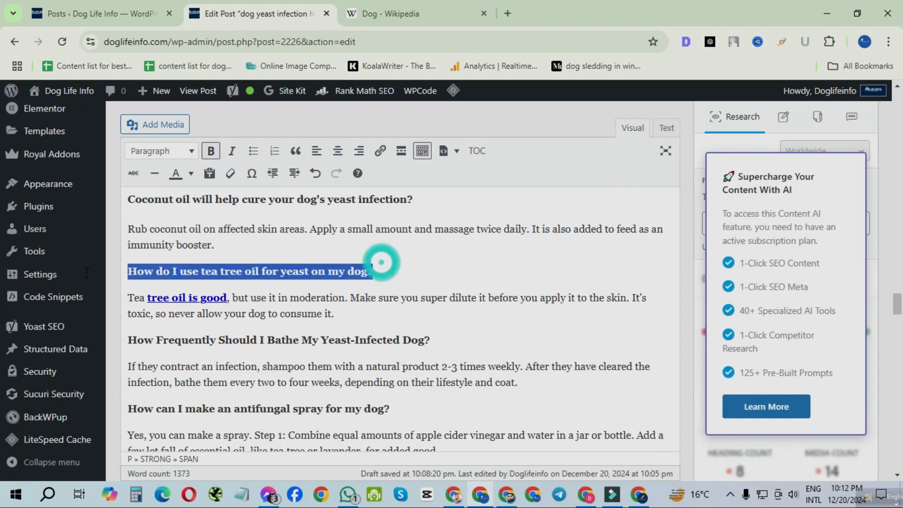
pyautogui.click(153, 155)
pyautogui.click(177, 271)
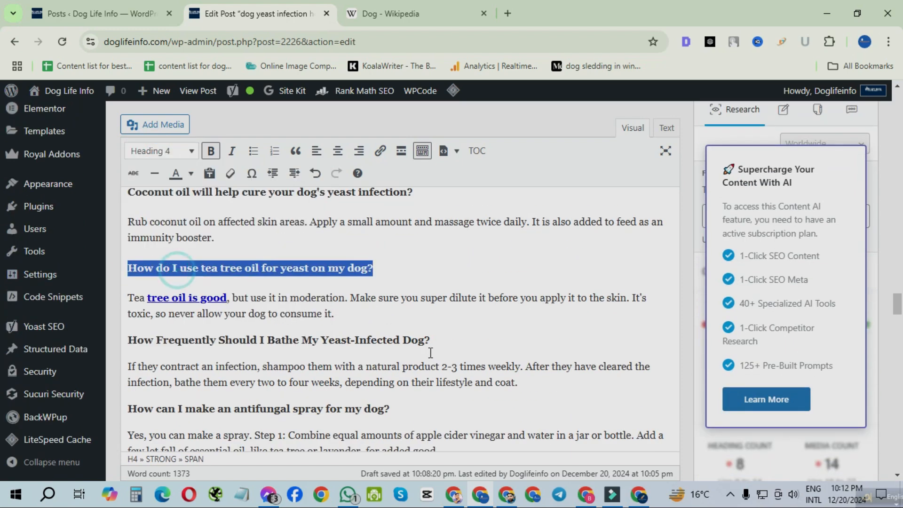
# Step: Format the FAQ questions about bathing frequency and making an antifungal spray as Heading 4
pyautogui.moveTo(430, 340); pyautogui.dragTo(125, 339)
pyautogui.click(168, 150)
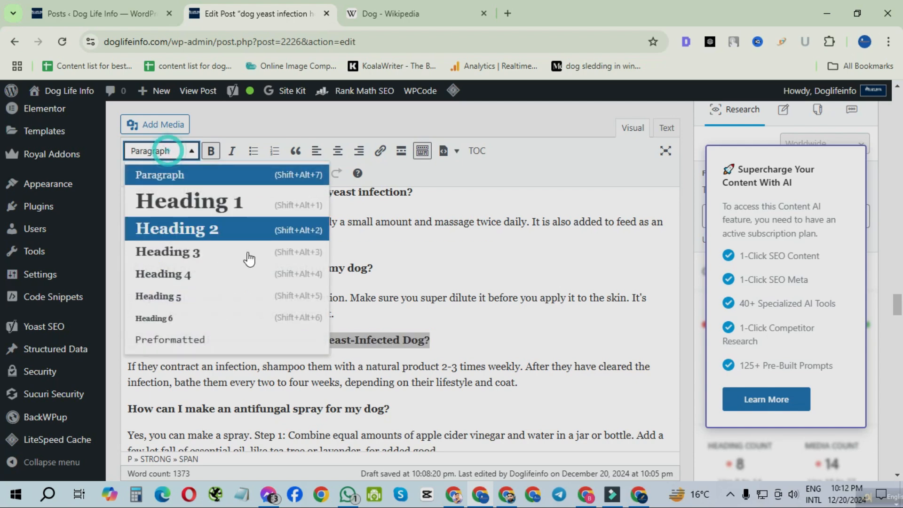
pyautogui.click(179, 274)
pyautogui.scroll(-3, 361, 286)
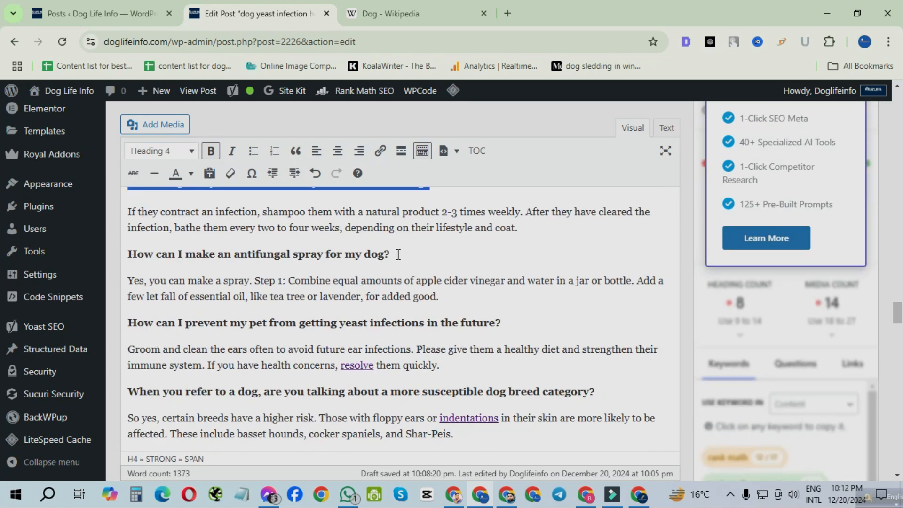
pyautogui.moveTo(397, 254); pyautogui.dragTo(127, 254)
pyautogui.click(153, 151)
pyautogui.click(169, 273)
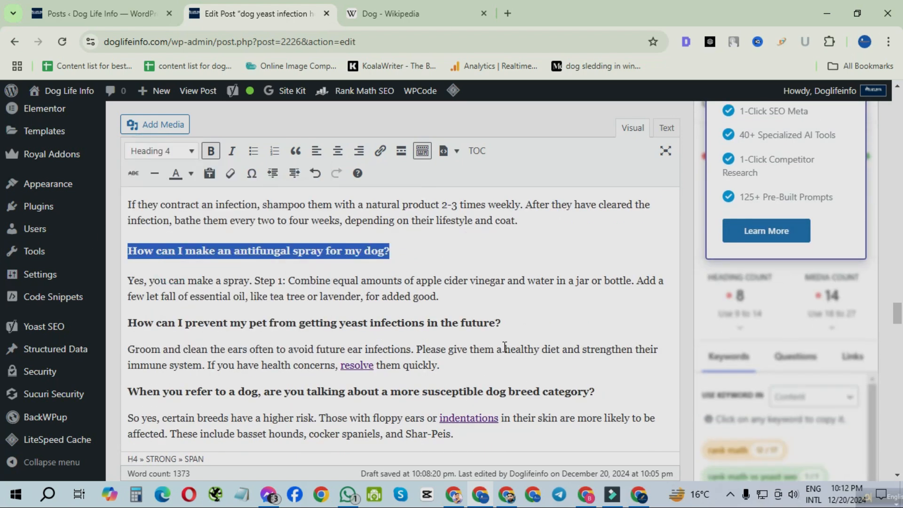
# Step: Format the FAQ questions about preventing future yeast infections and more susceptible dog breeds as Heading 4
pyautogui.moveTo(520, 328); pyautogui.dragTo(115, 324)
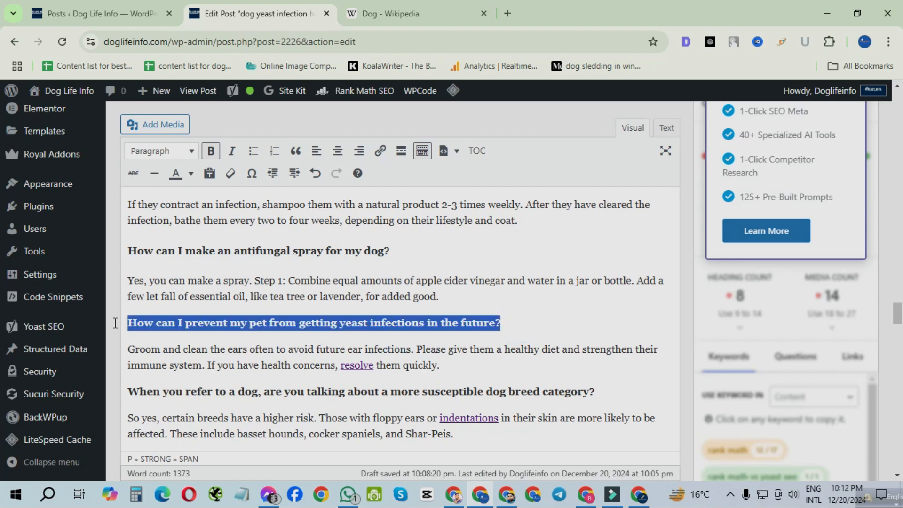
pyautogui.click(154, 157)
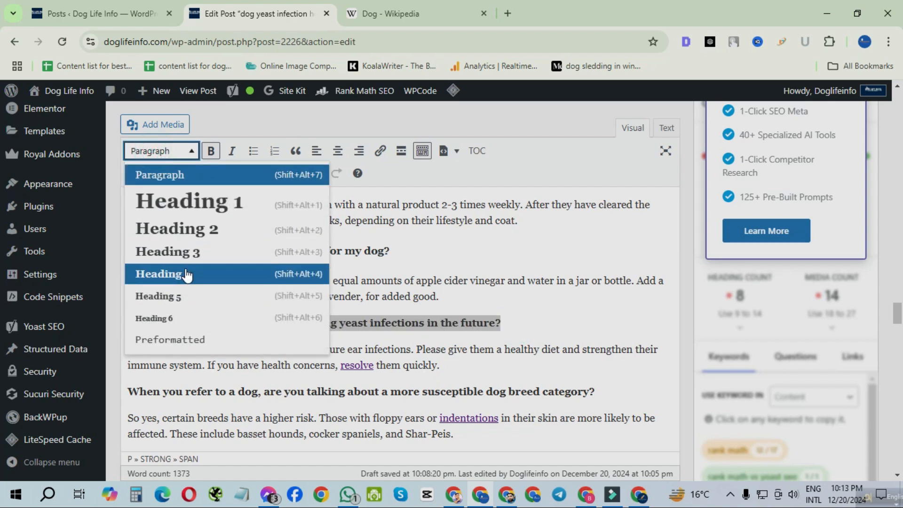
pyautogui.click(216, 273)
pyautogui.scroll(-3, 426, 262)
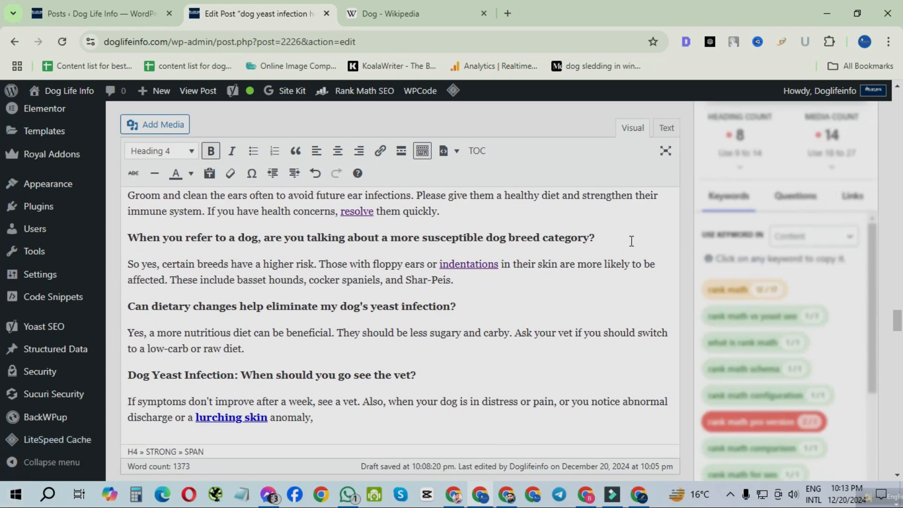
pyautogui.moveTo(632, 241); pyautogui.dragTo(123, 235)
pyautogui.click(151, 151)
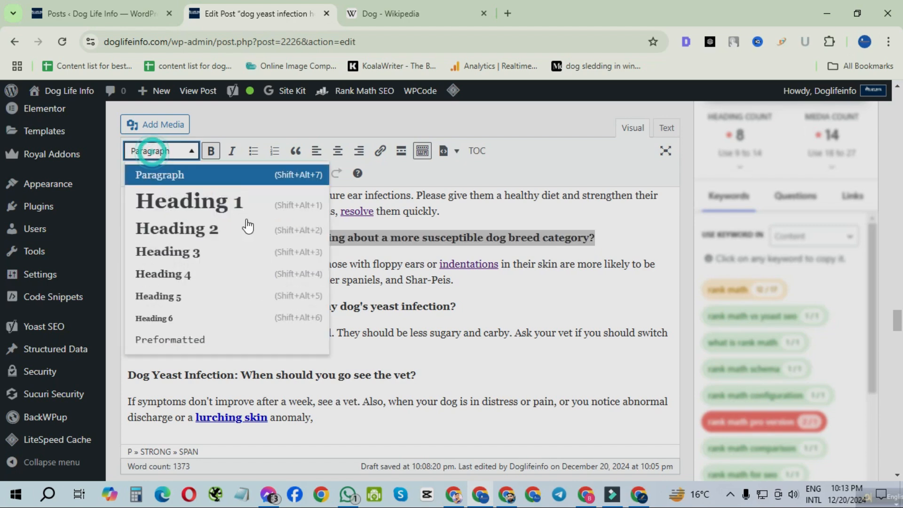
pyautogui.click(162, 273)
# Step: Format the FAQ question "Can dietary changes help eliminate my dog's yeast infection?" as Heading 4
pyautogui.moveTo(457, 306); pyautogui.dragTo(128, 305)
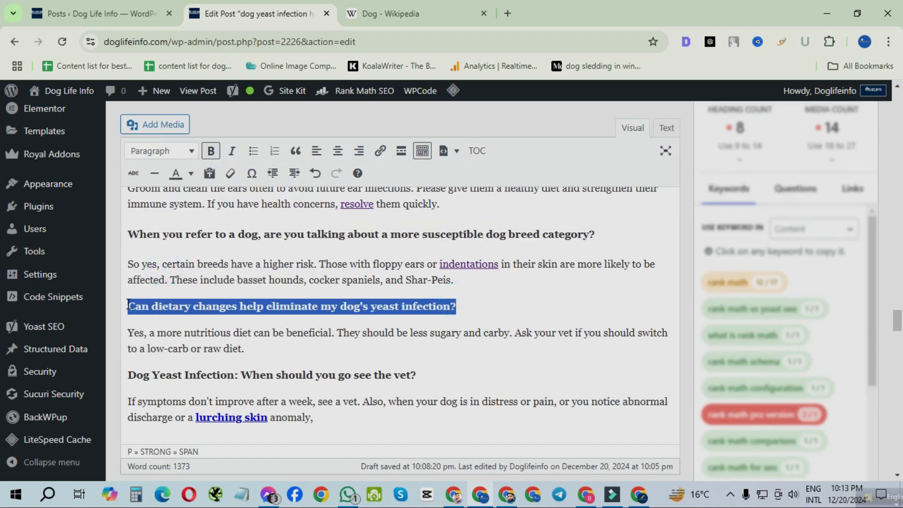
pyautogui.click(152, 151)
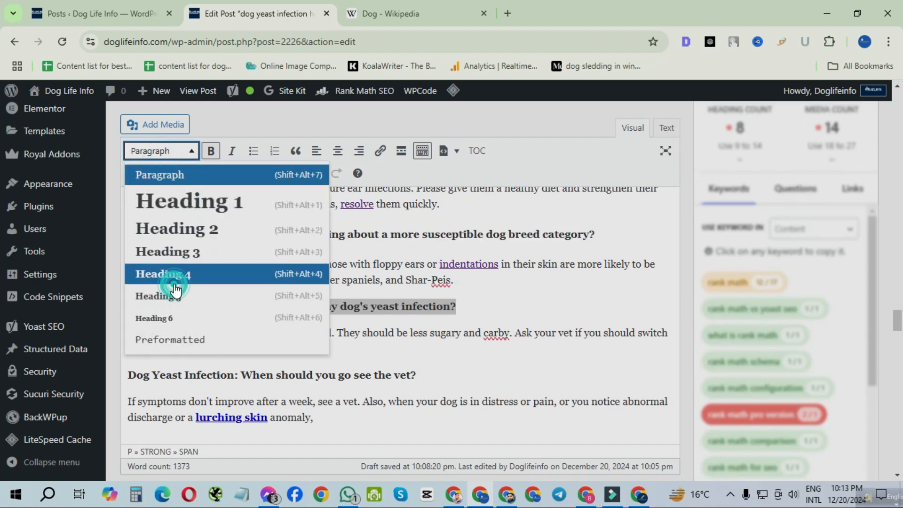
pyautogui.click(174, 283)
pyautogui.scroll(-3, 318, 292)
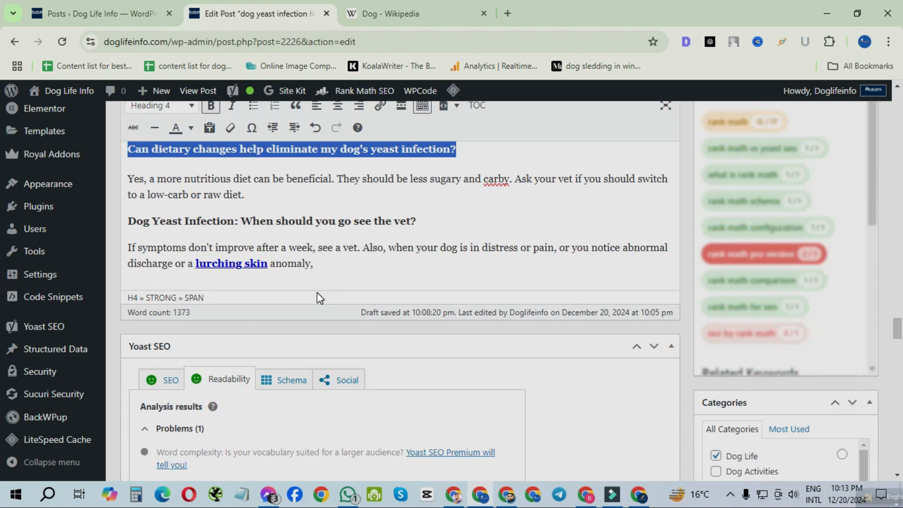
# Step: Check the Yoast readability rating and look back over the question headings in the FAQ section
pyautogui.click(400, 222)
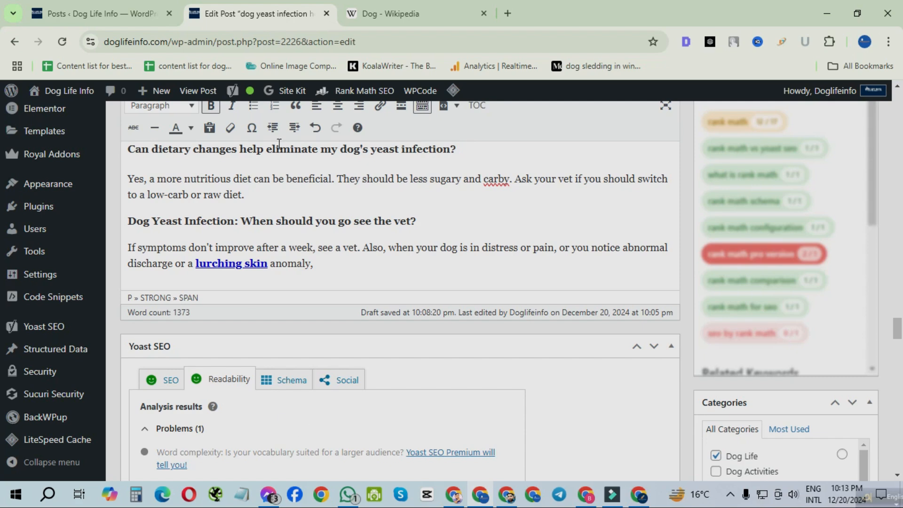
pyautogui.moveTo(233, 92)
pyautogui.scroll(3, 259, 141)
pyautogui.scroll(10, 264, 212)
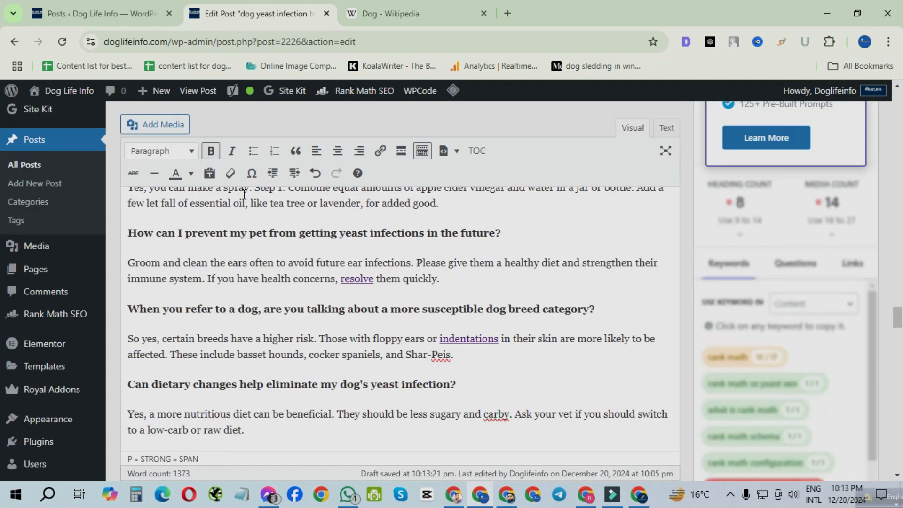
pyautogui.scroll(-5, 298, 295)
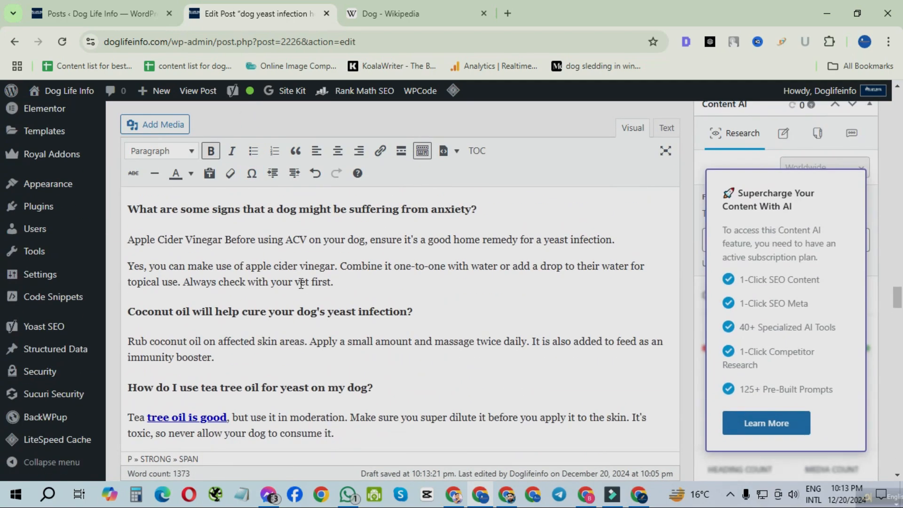
# Step: Check the dog yeast infection post's SEO score in its publishing details
pyautogui.scroll(6, 484, 295)
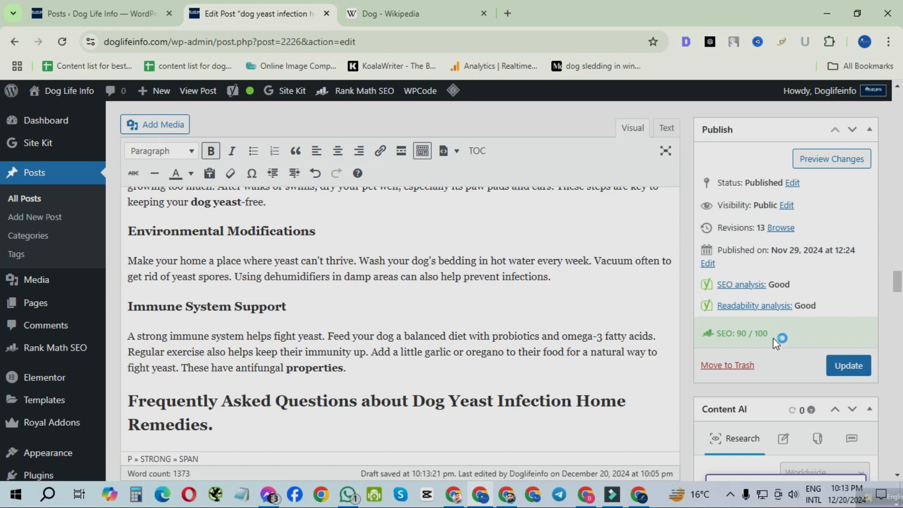
pyautogui.moveTo(753, 334); pyautogui.dragTo(701, 332)
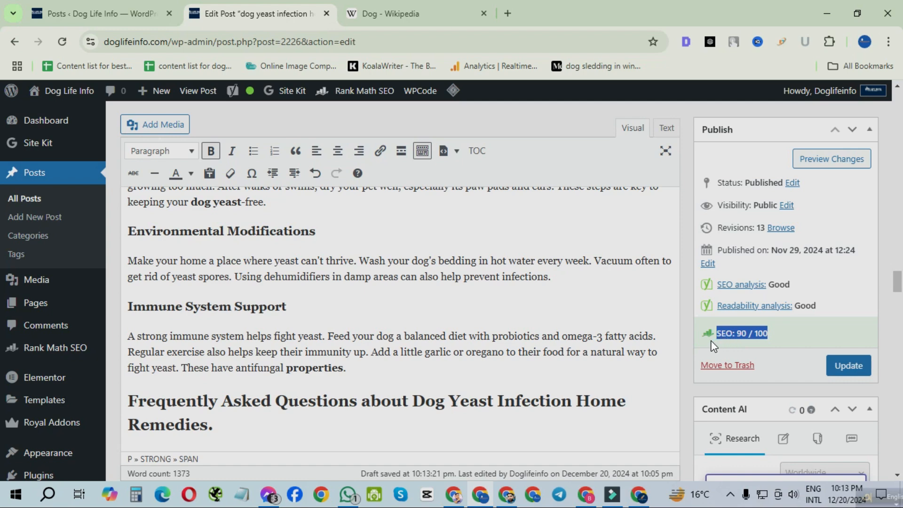
pyautogui.click(599, 346)
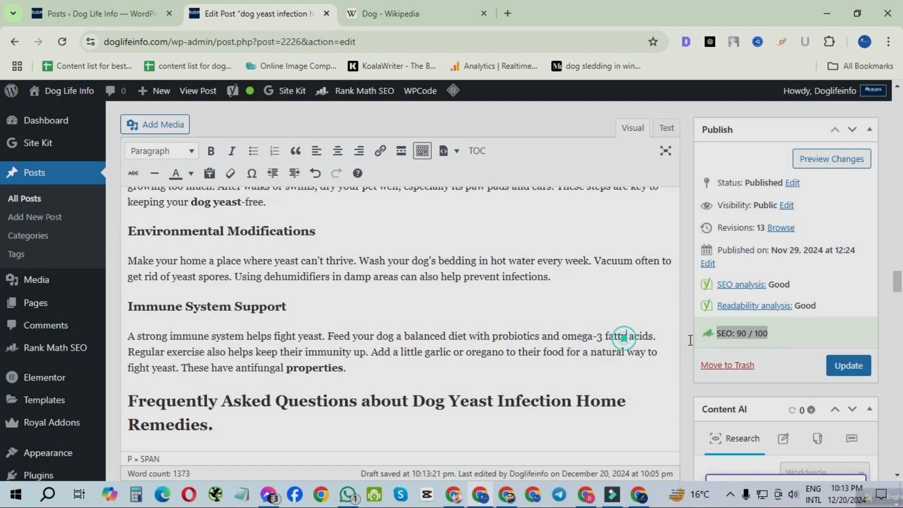
pyautogui.click(809, 336)
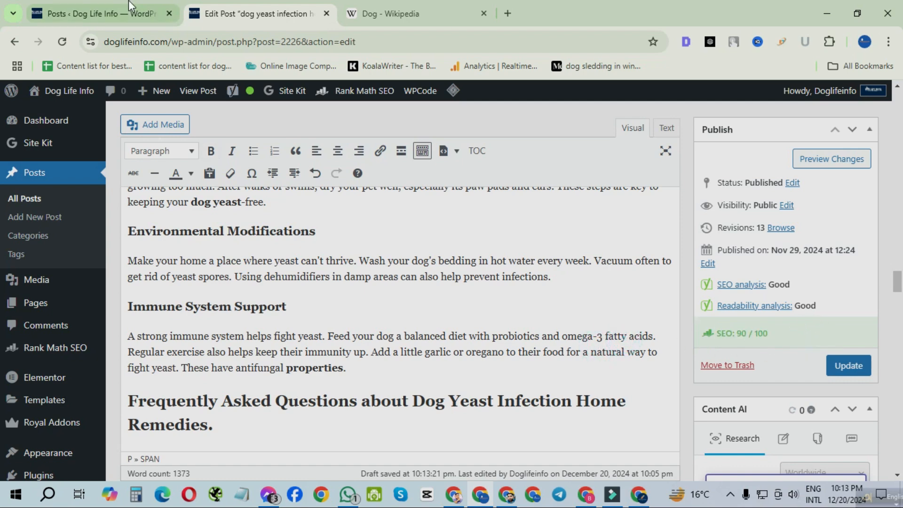
# Step: Review the SEO scores of the other published posts in the site's post list for comparison
pyautogui.click(118, 14)
pyautogui.scroll(3, 470, 311)
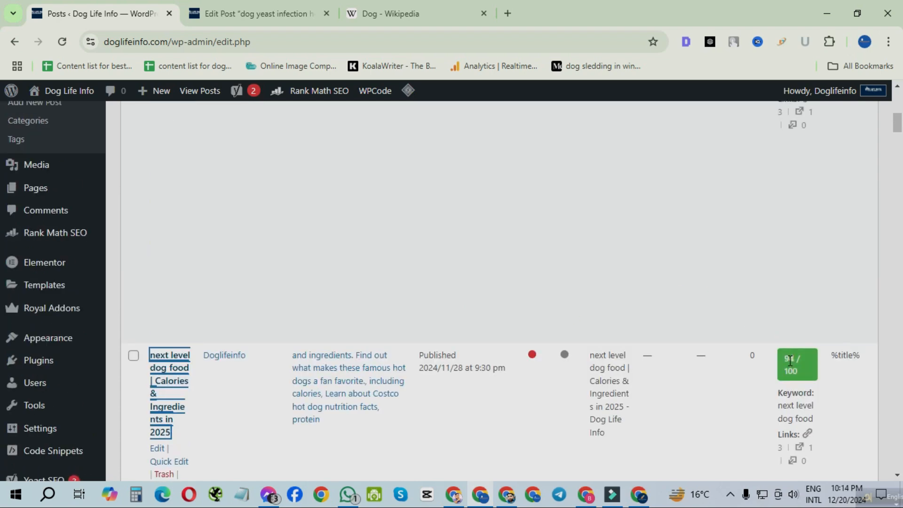
pyautogui.scroll(15, 791, 360)
pyautogui.scroll(-18, 781, 283)
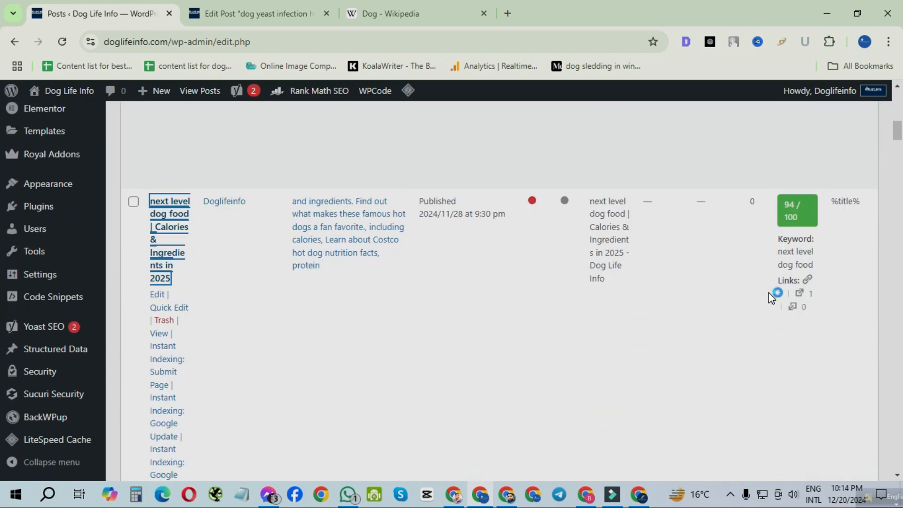
pyautogui.scroll(-7, 769, 295)
pyautogui.scroll(2, 769, 294)
pyautogui.scroll(-5, 767, 287)
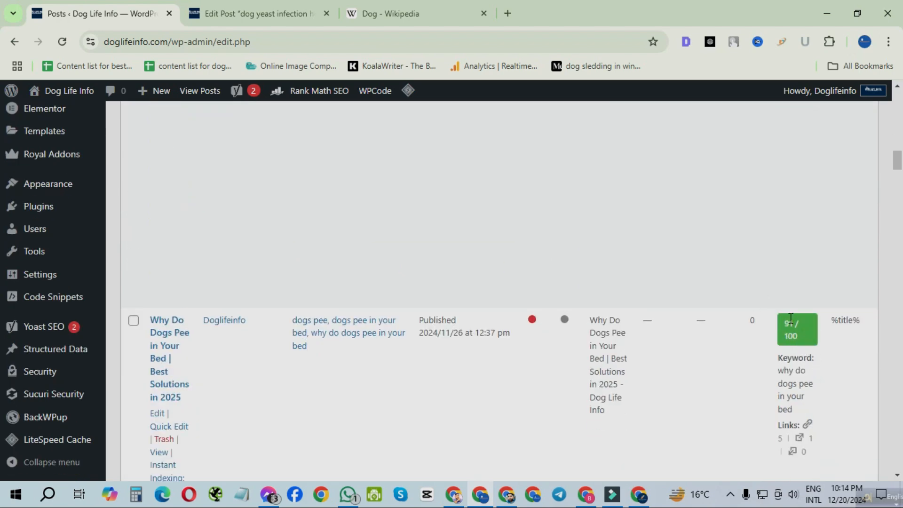
pyautogui.scroll(-10, 790, 319)
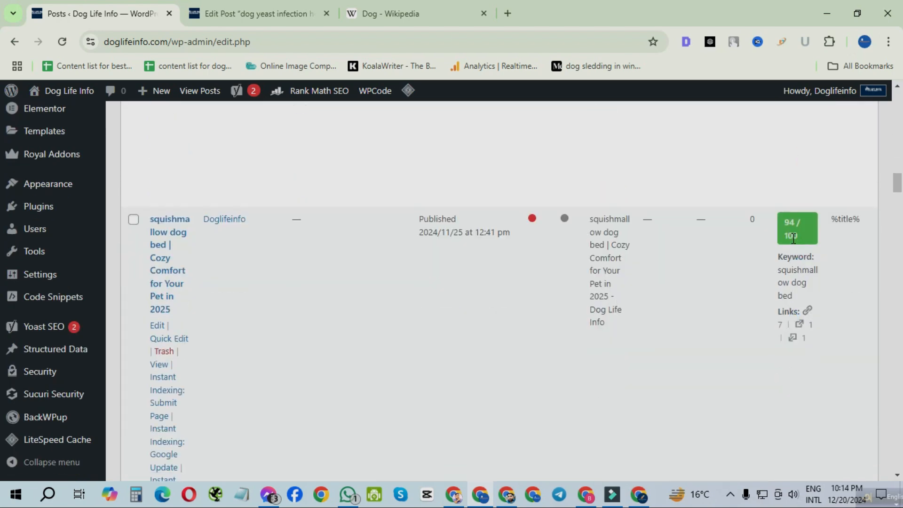
pyautogui.scroll(-5, 794, 238)
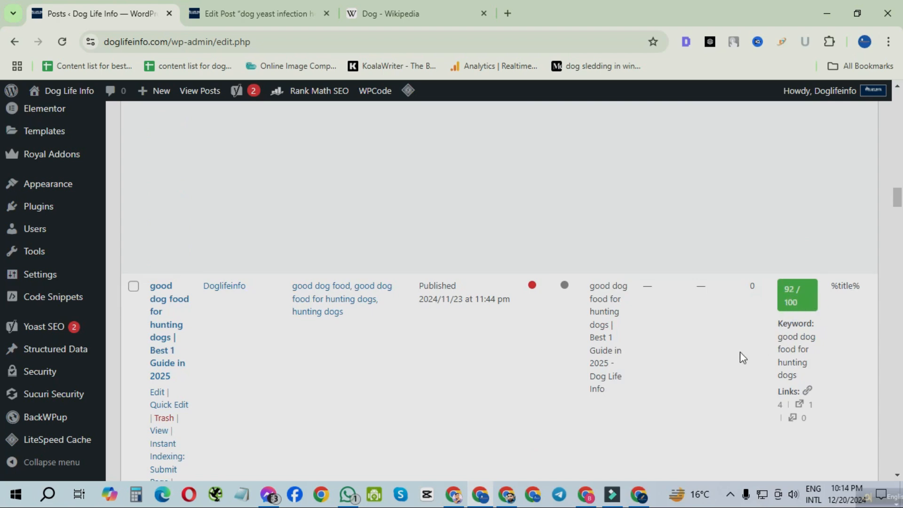
pyautogui.scroll(15, 318, 210)
# Step: Return to the dog yeast infection post and update it to save the published changes
pyautogui.click(247, 11)
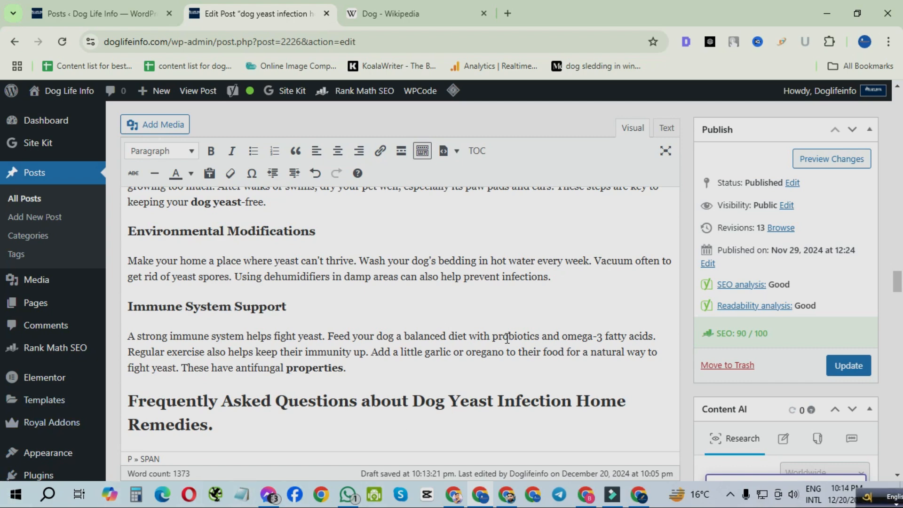
pyautogui.click(851, 363)
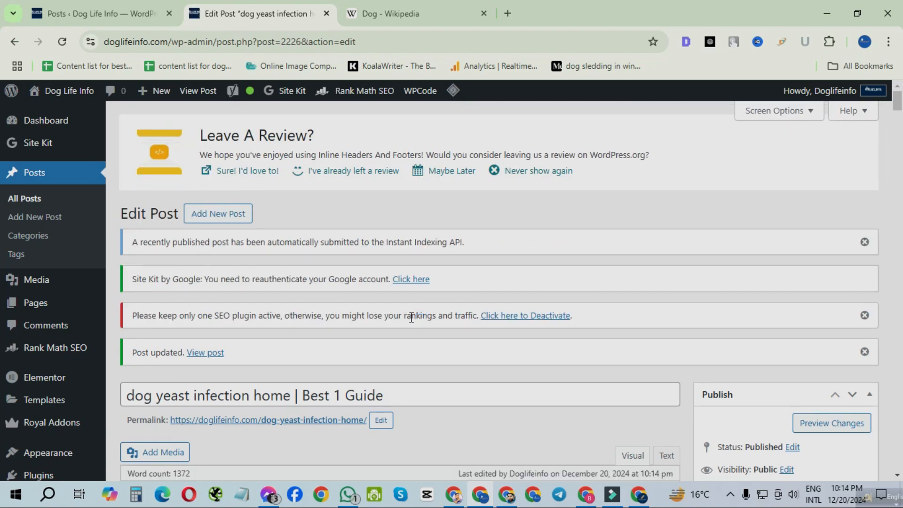
# Step: Copy the link address of the updated post's permalink and dismiss the Messenger update dialog
pyautogui.scroll(-3, 409, 301)
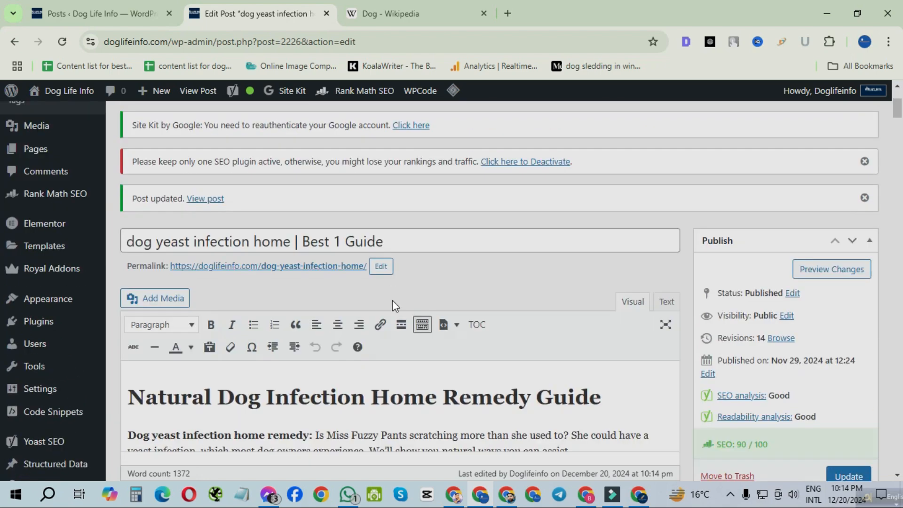
pyautogui.scroll(-3, 575, 320)
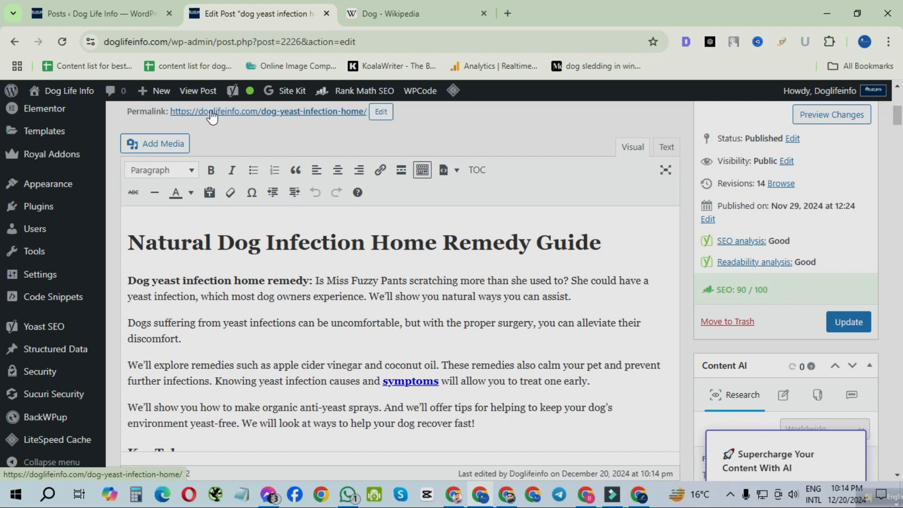
pyautogui.rightClick(263, 115)
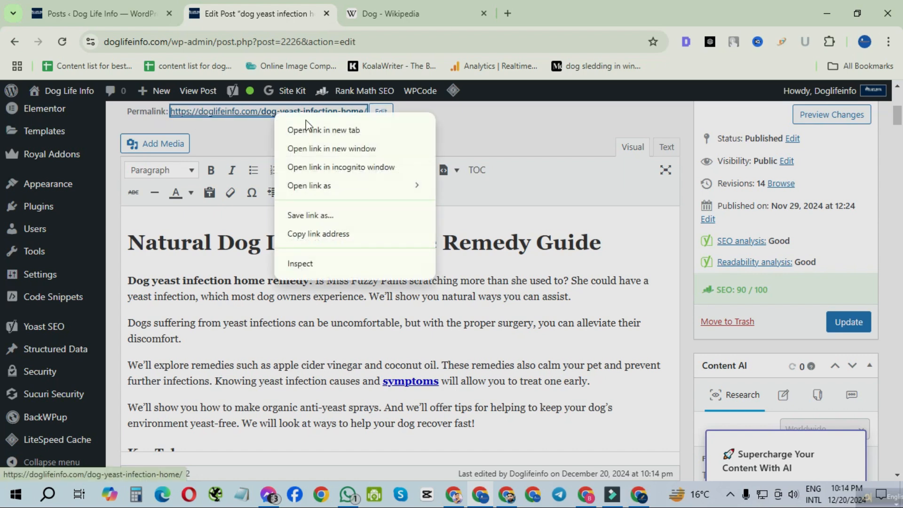
pyautogui.click(306, 235)
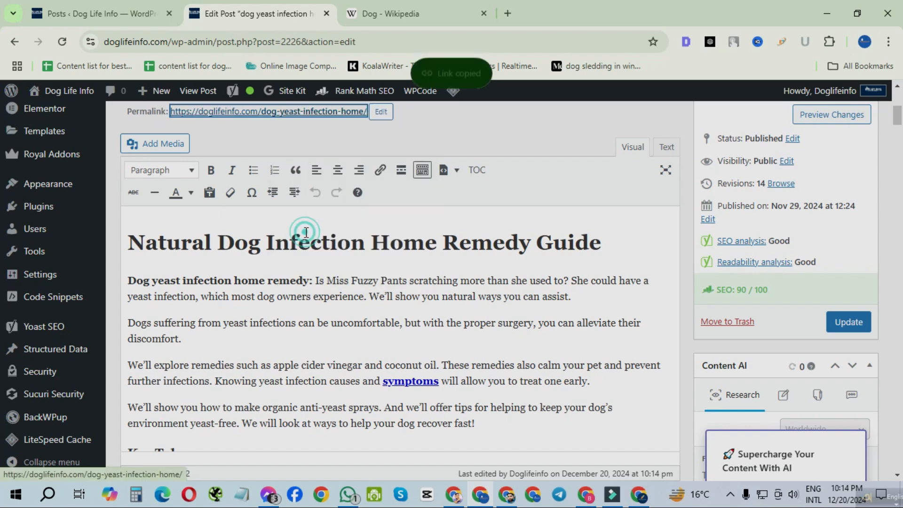
pyautogui.click(508, 14)
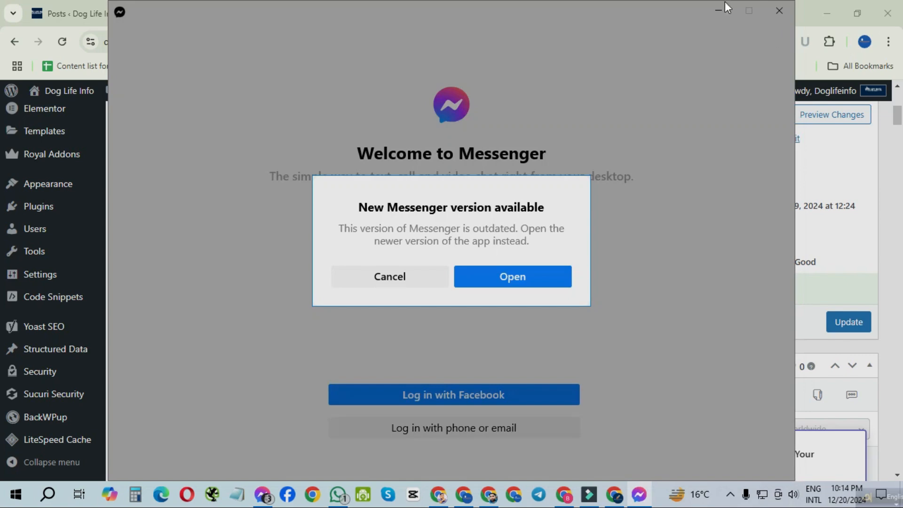
pyautogui.click(397, 277)
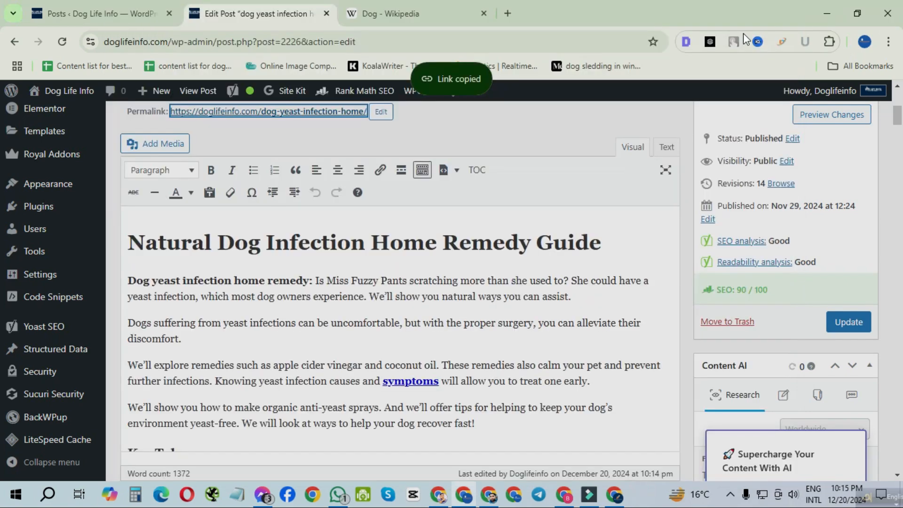
pyautogui.scroll(-10, 498, 303)
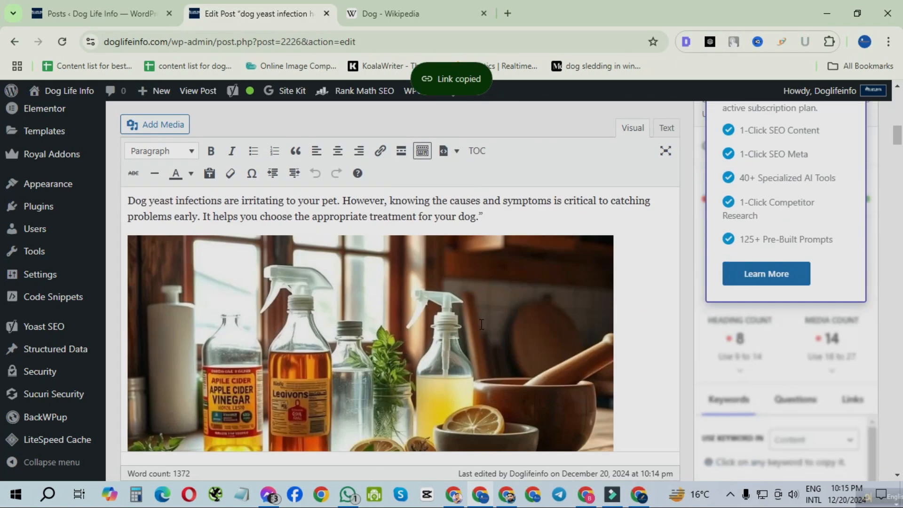
pyautogui.scroll(15, 366, 357)
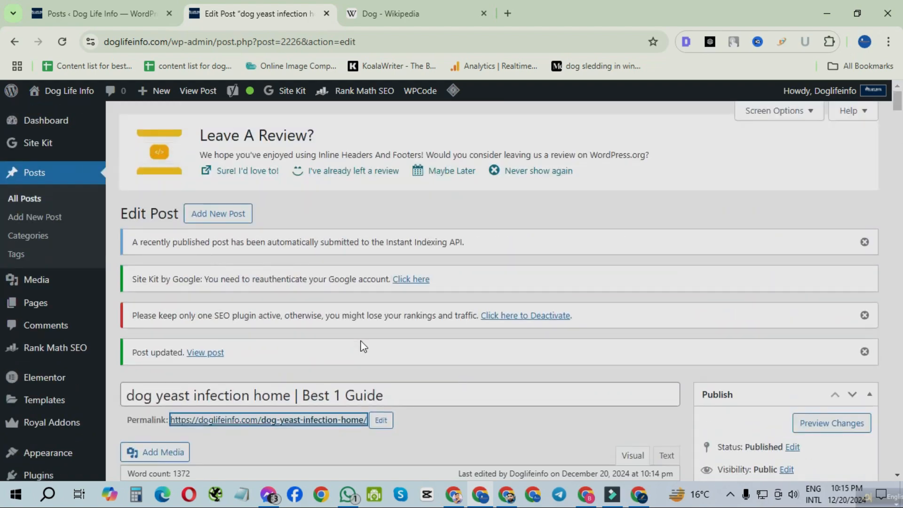
pyautogui.scroll(-6, 366, 329)
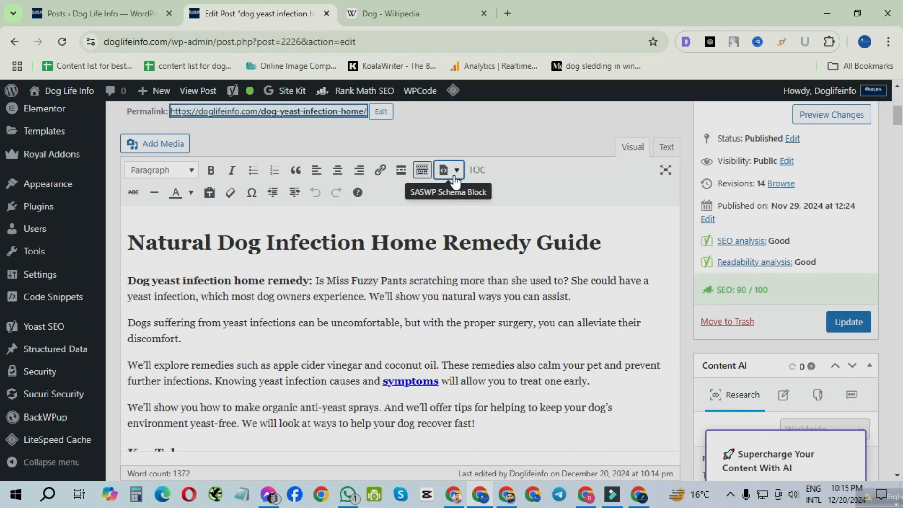